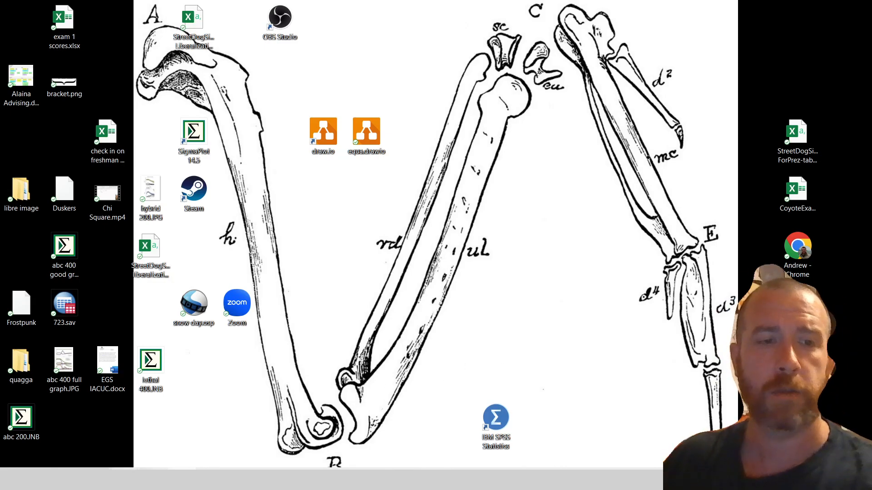
Switch to Chrome, return to the netlogo search results and open the NetLogo Home Page
click(145, 457)
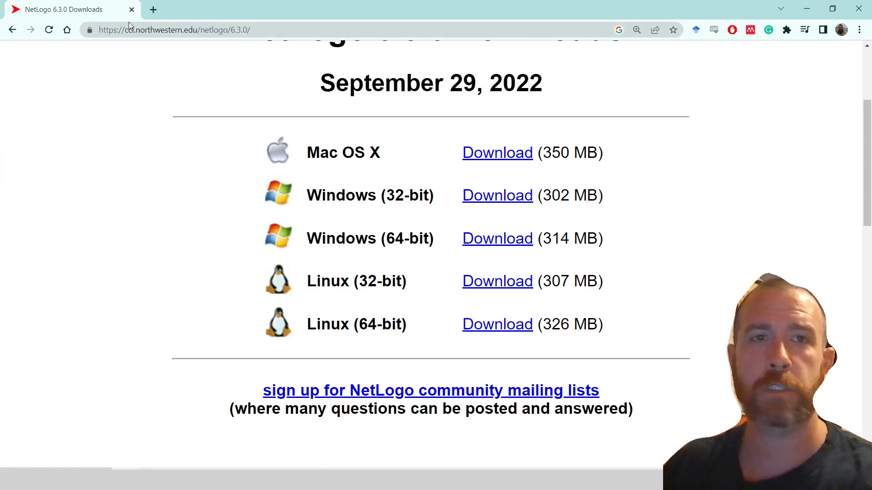
click(10, 31)
click(10, 31)
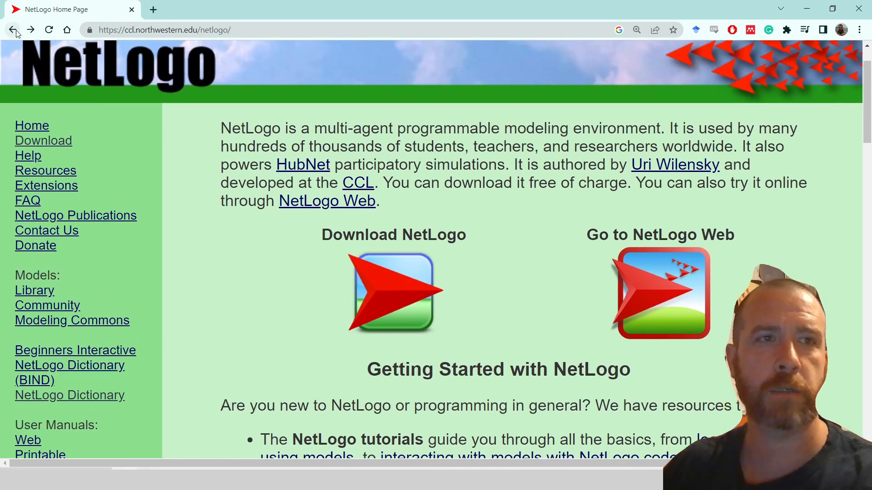
click(13, 31)
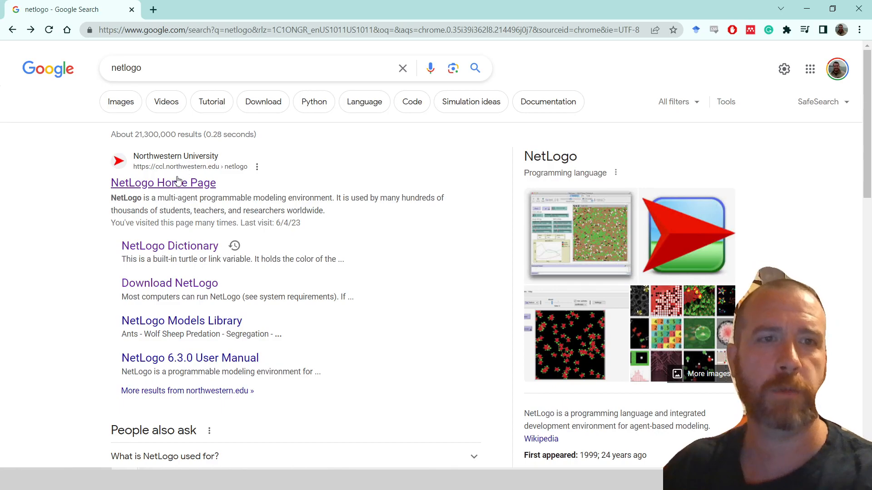
click(178, 182)
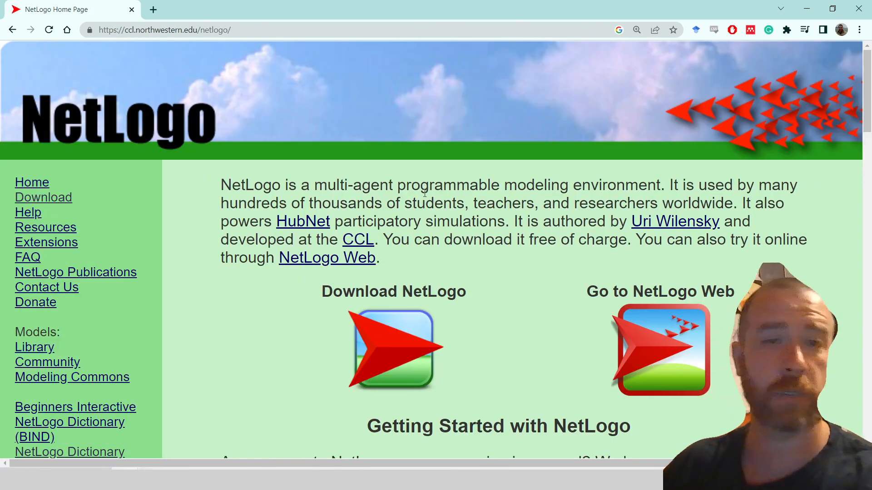
Open the Download NetLogo page and submit the request for NetLogo 6.3.0 with the contact details left blank
scroll(554, 325, down, 4)
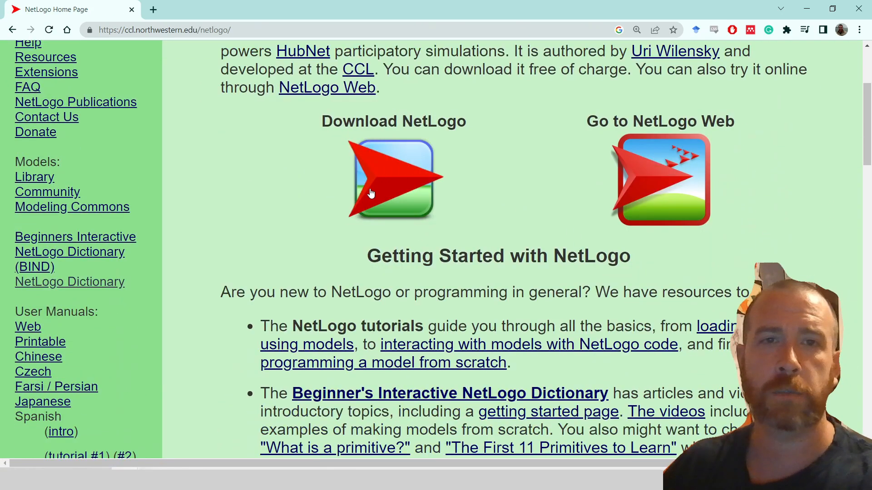
click(397, 171)
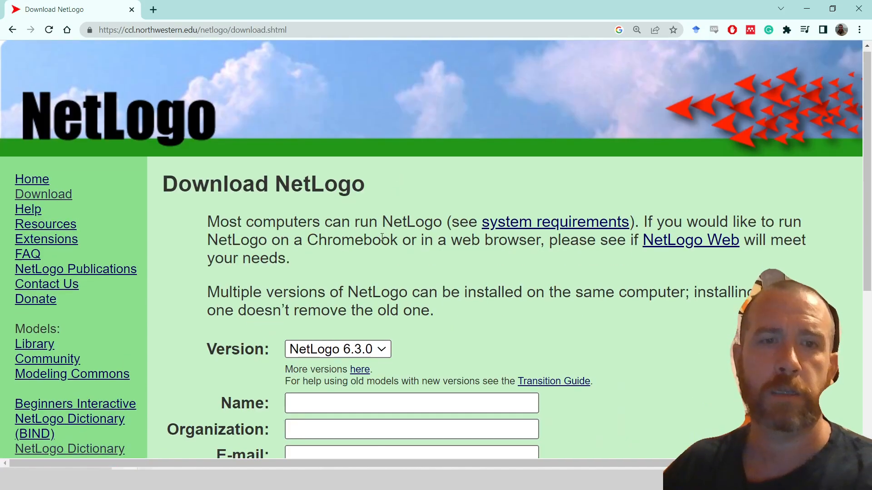
scroll(380, 231, down, 5)
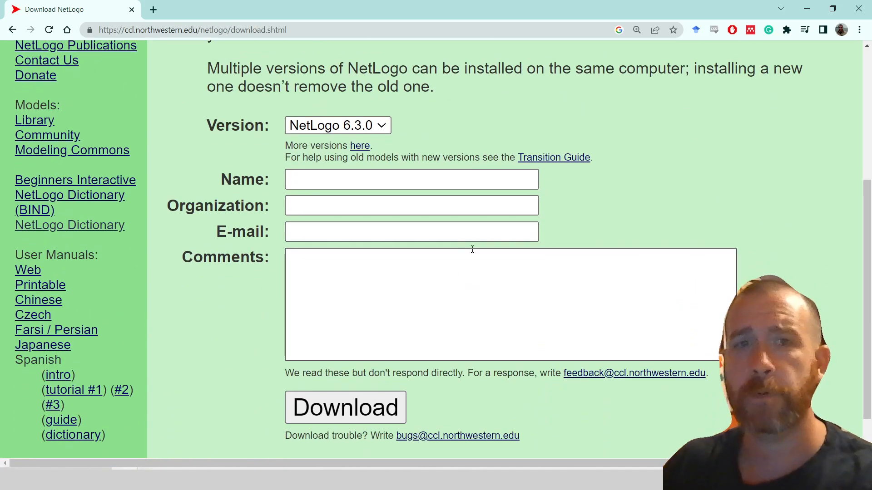
click(402, 401)
scroll(558, 248, down, 1)
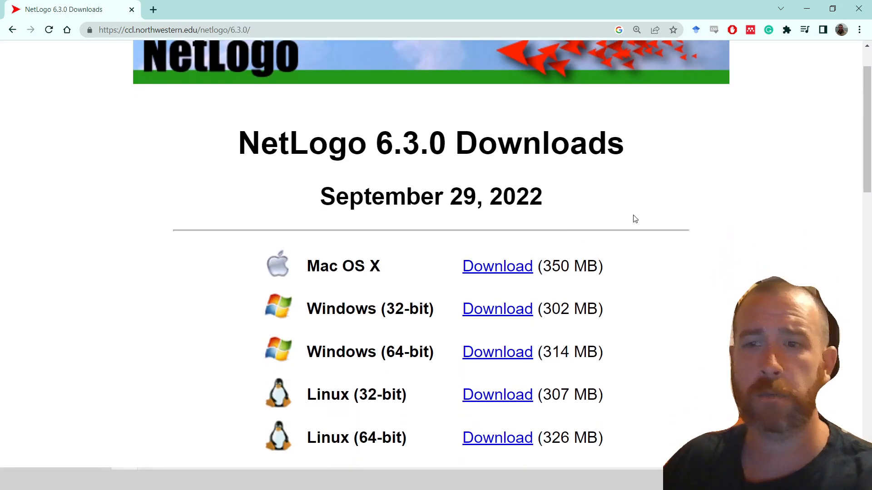
Review the NetLogo 6.3.0 installers offered for each operating system and close the downloads page
scroll(484, 107, down, 2)
scroll(445, 78, up, 2)
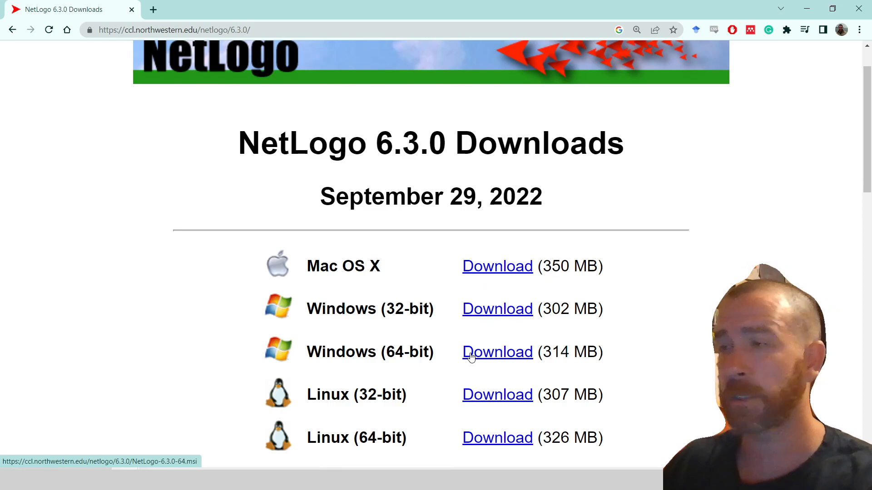
click(131, 10)
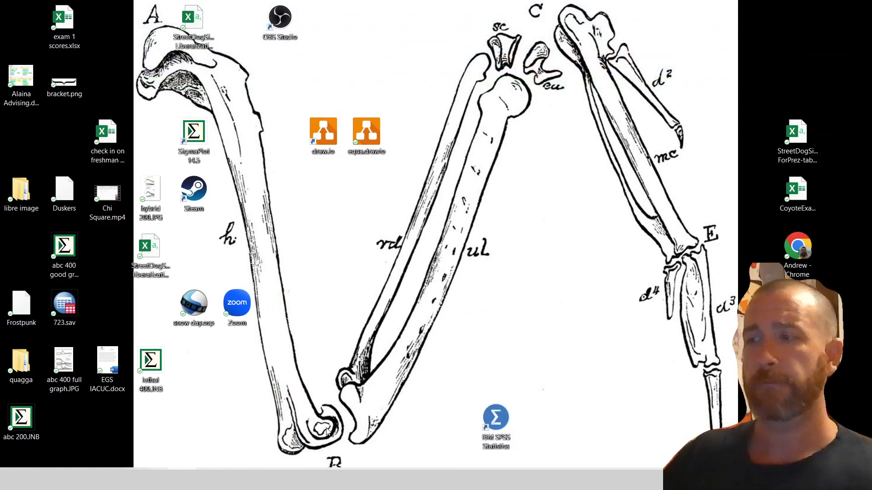
Launch the NetLogo desktop application
click(14, 469)
text(ne)
key(Return)
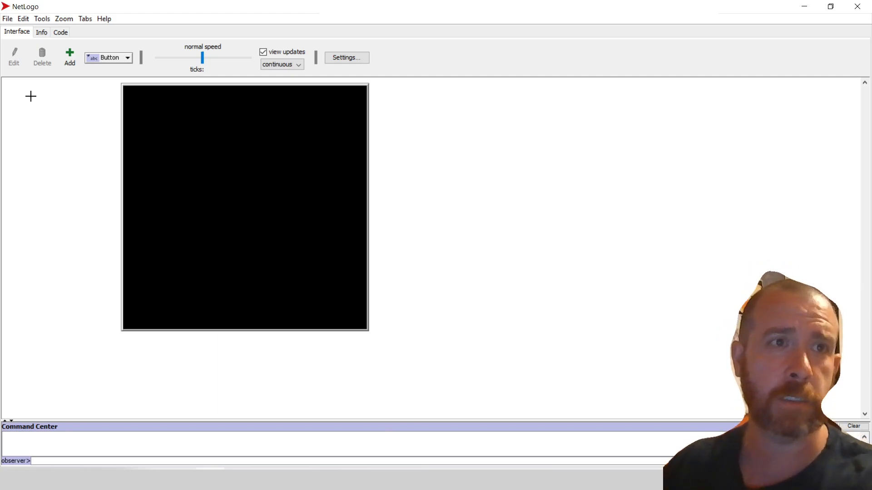
click(10, 20)
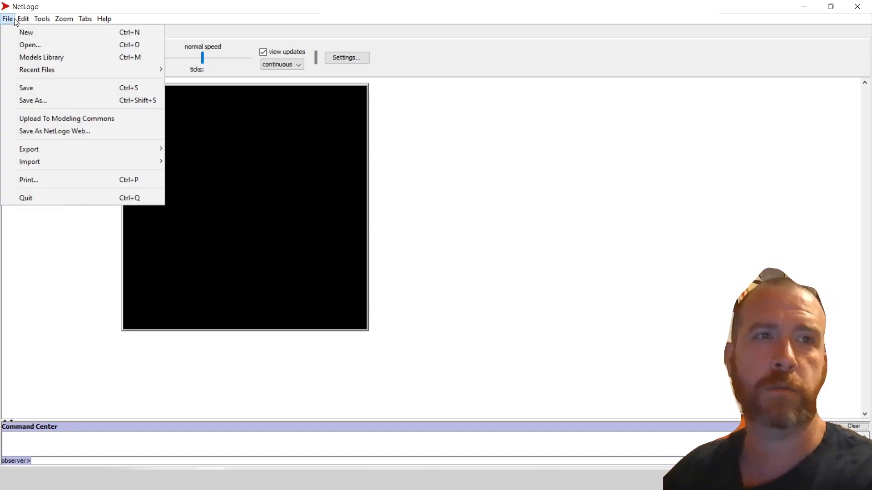
click(20, 46)
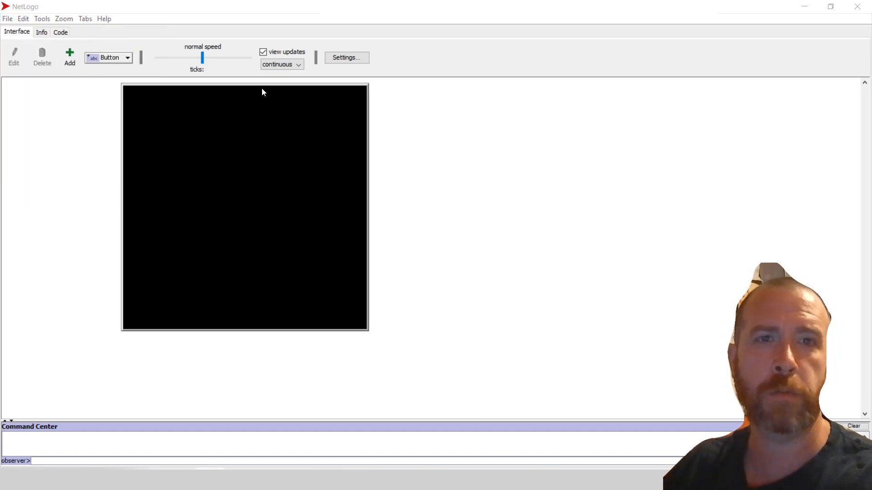
drag(510, 160, 746, 104)
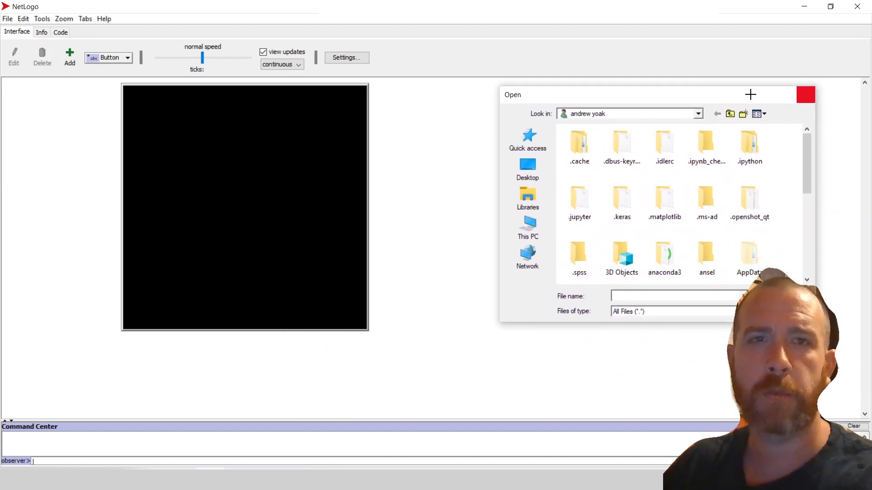
click(806, 94)
Open the recently used model StreetDogSimPubVersion.nlogo
click(8, 19)
mouse_move(86, 71)
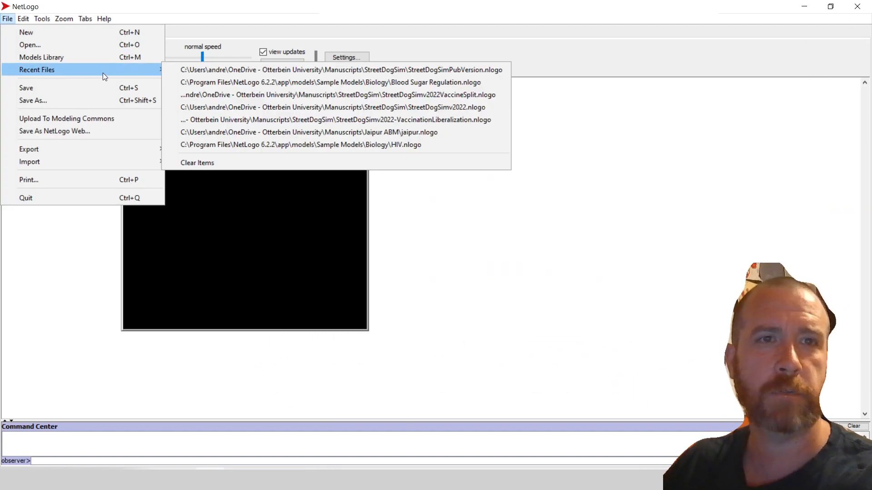
click(246, 70)
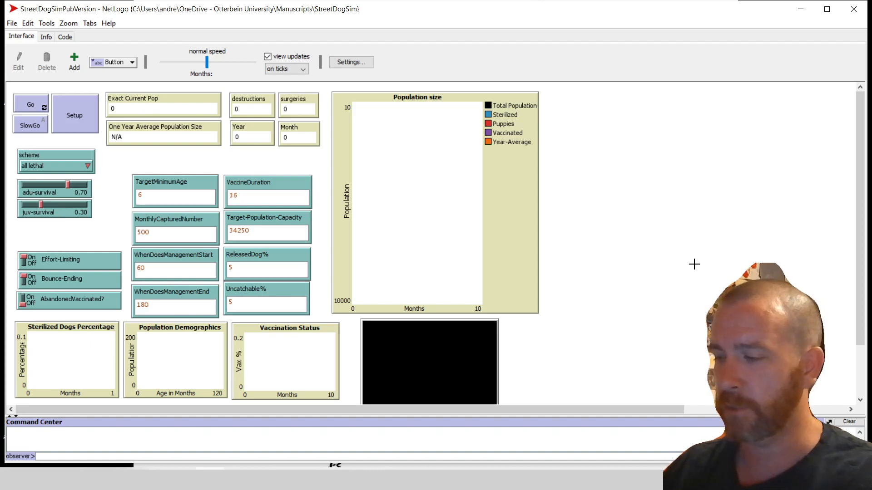
Set the model's scheme to female abc
key(ctrl+equal)
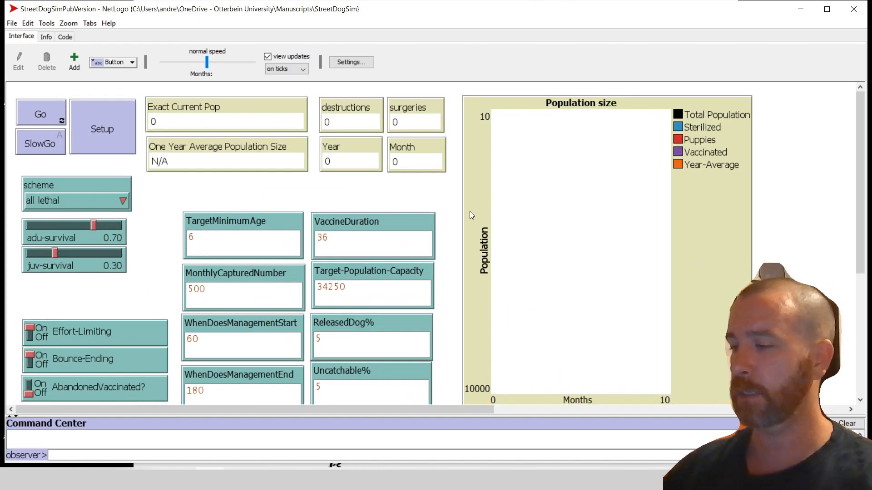
key(ctrl+equal)
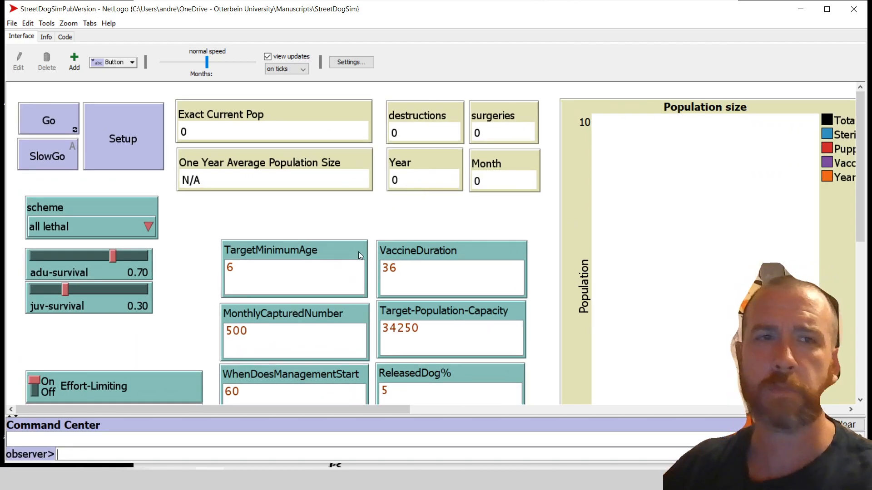
scroll(481, 202, down, 2)
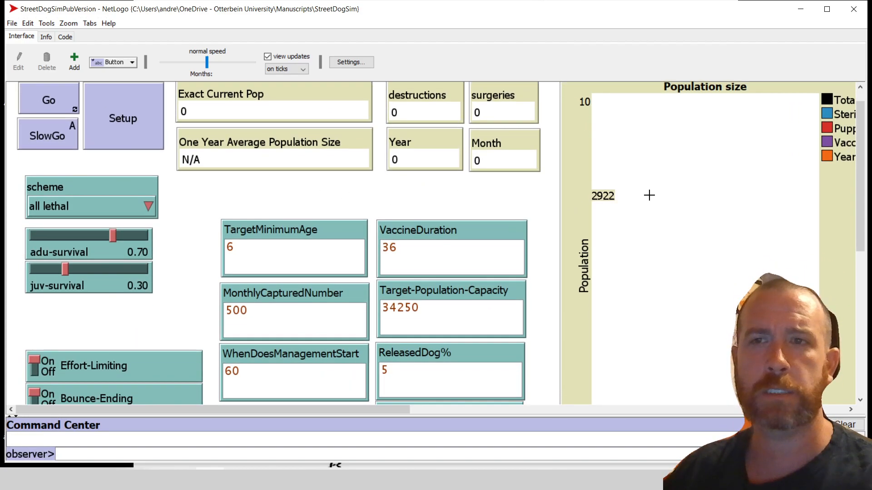
drag(859, 178, 861, 208)
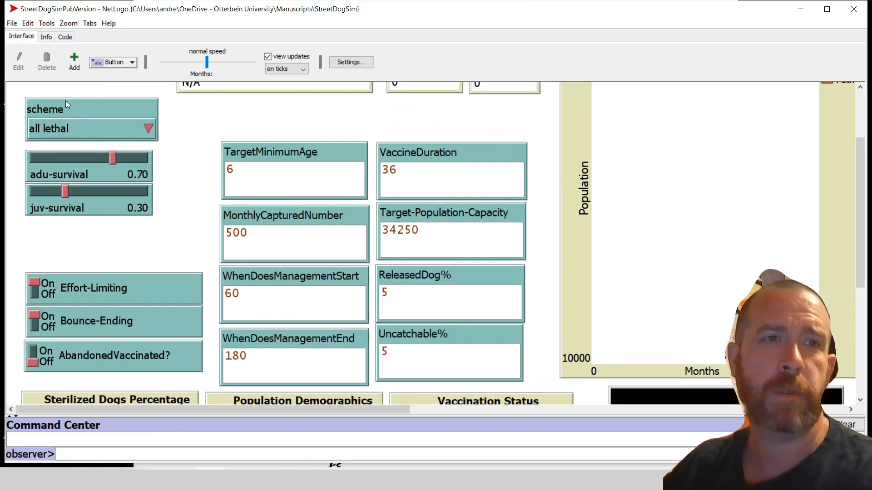
click(100, 134)
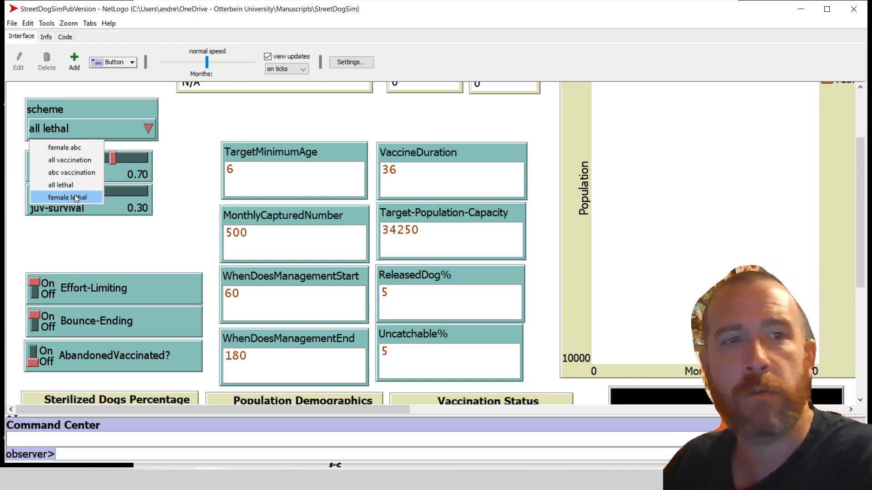
click(78, 148)
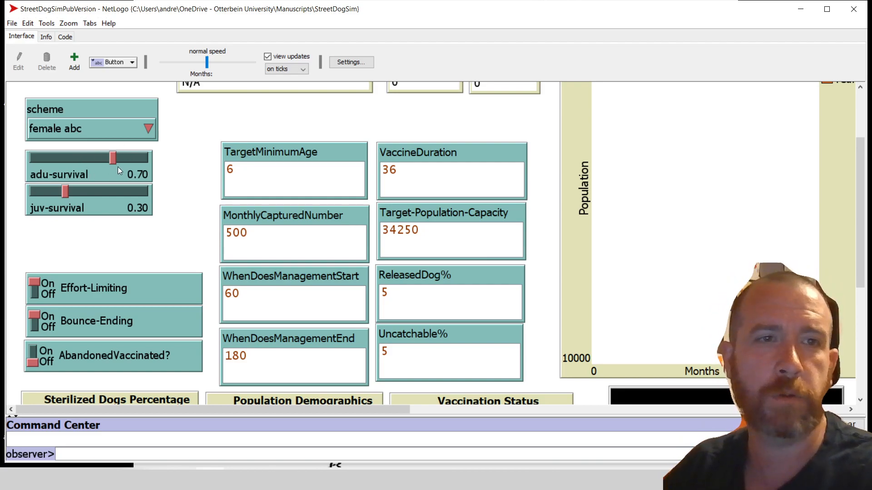
Try adu-survival at 0.40 and juv-survival at 0.20, and restore them to 0.70 and 0.30
drag(115, 159, 78, 159)
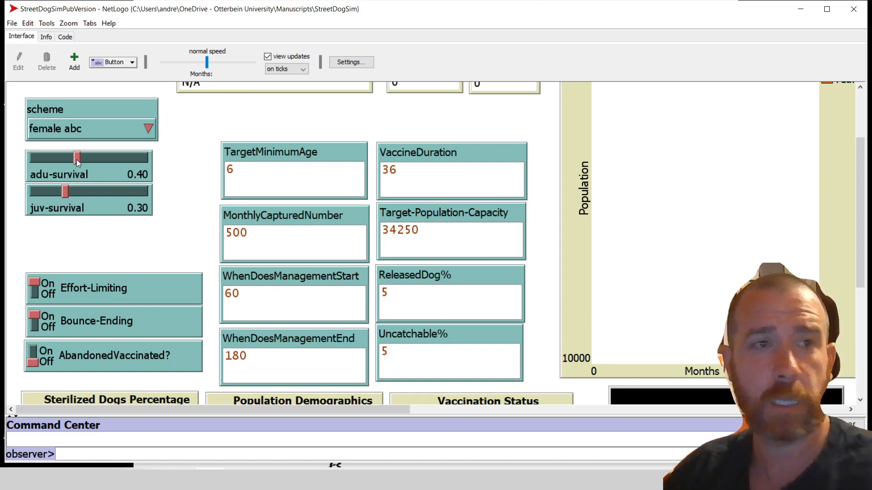
click(46, 189)
click(67, 159)
drag(69, 159, 95, 158)
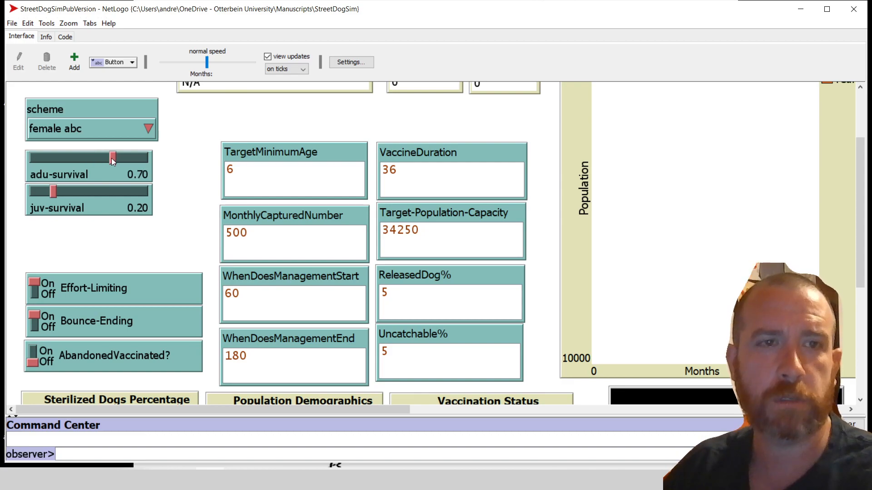
drag(60, 193, 64, 192)
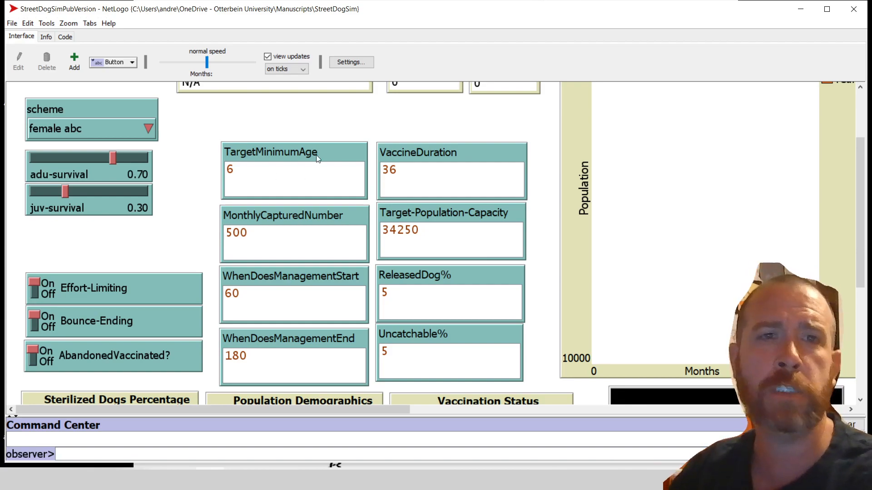
Try a TargetMinimumAge of 0 and set it back to 6
click(266, 176)
drag(292, 189, 204, 169)
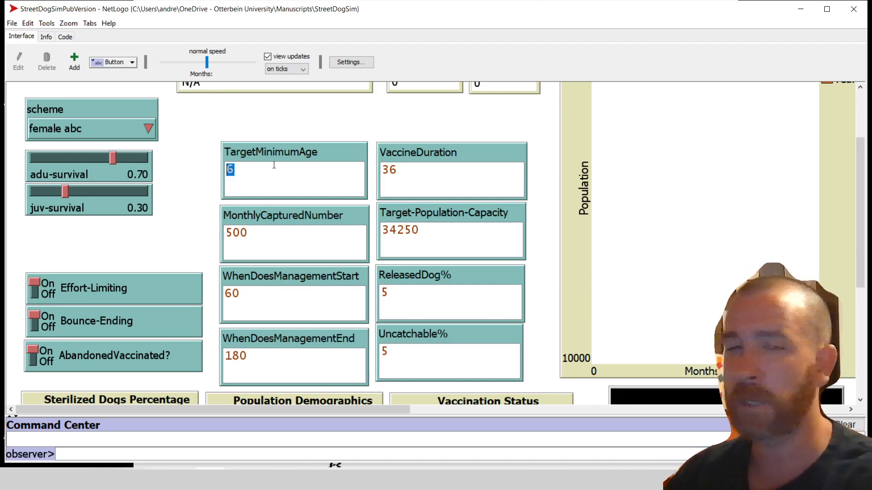
text(0)
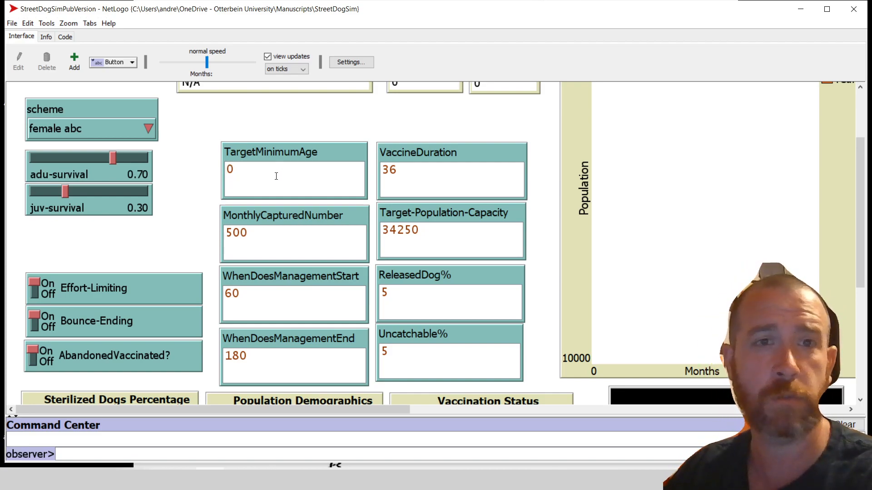
double_click(267, 174)
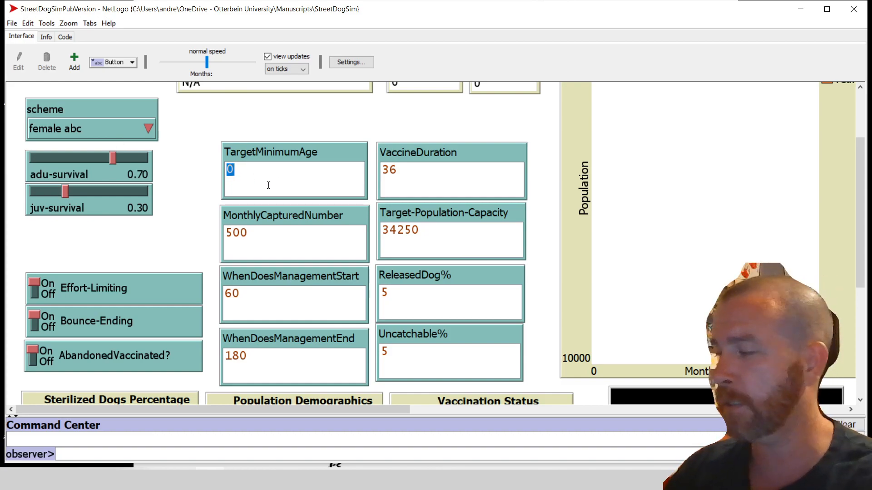
text(6)
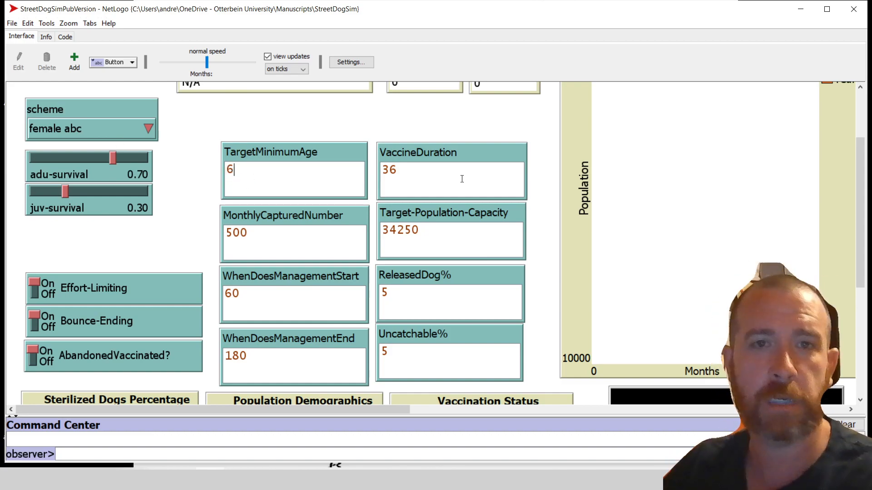
Set MonthlyCapturedNumber to 250
double_click(261, 236)
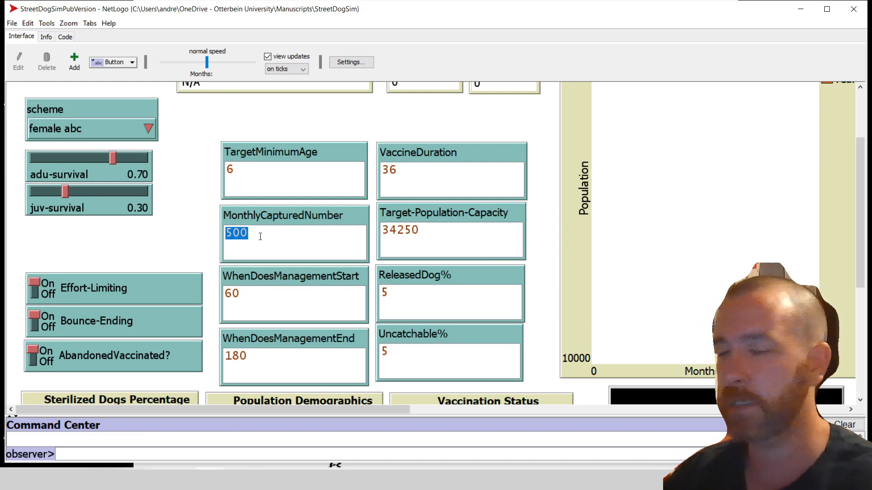
text(8)
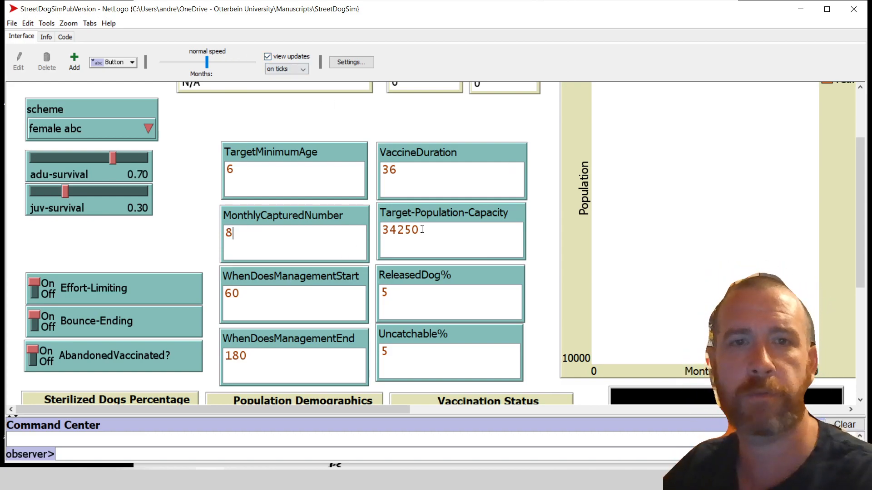
double_click(278, 240)
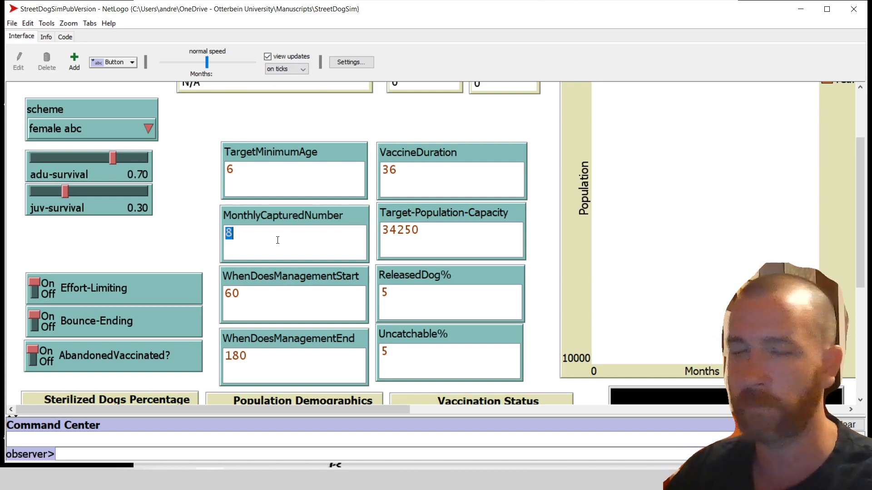
text(25)
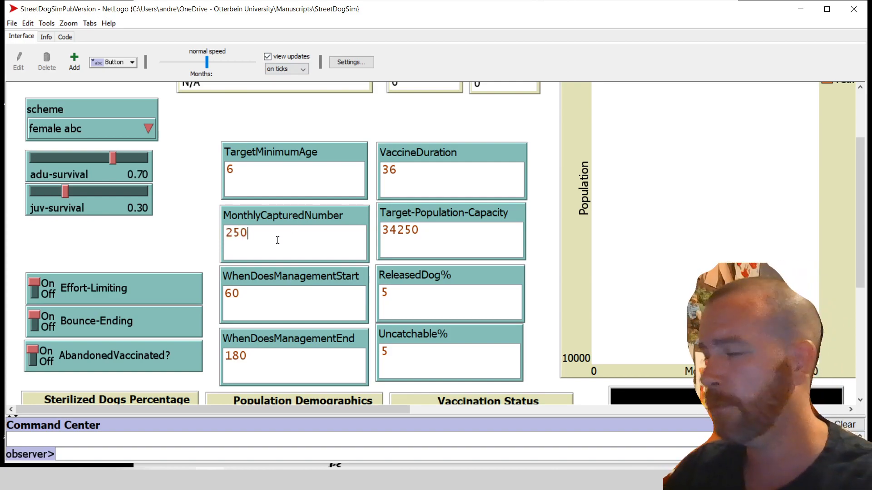
text(0)
double_click(440, 178)
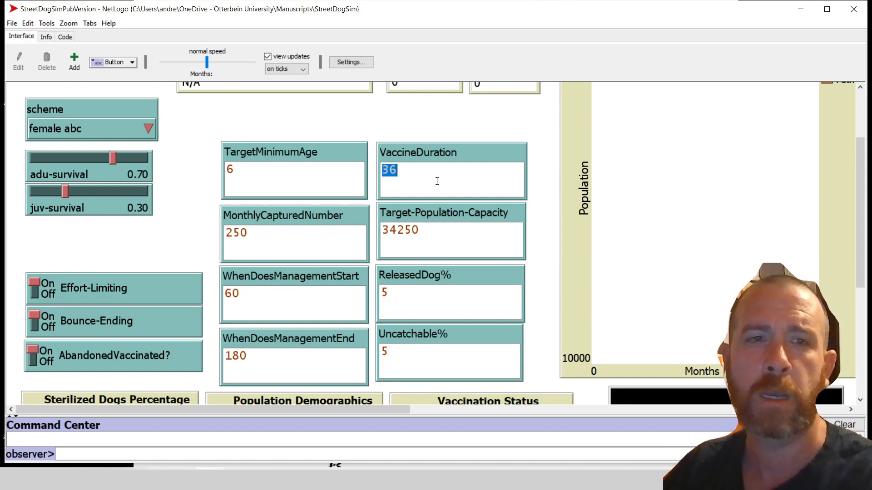
click(315, 288)
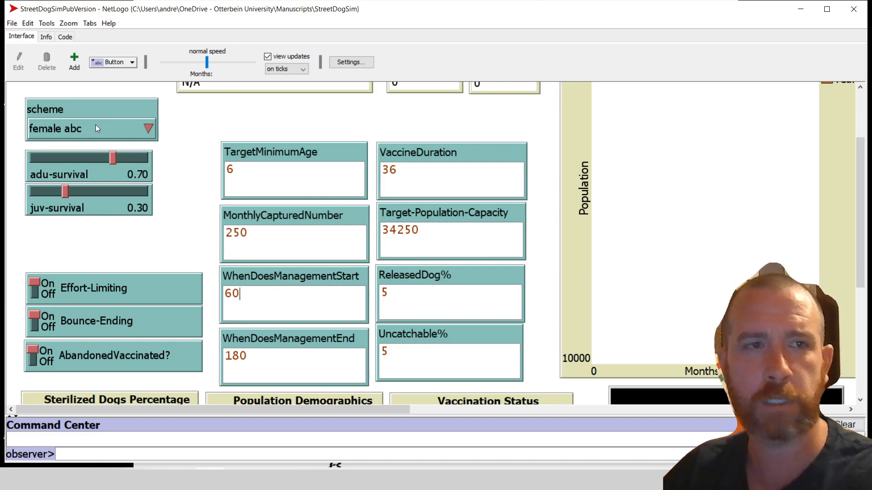
Try WhenDoesManagementEnd at 61 and 120, and set it back to 180
double_click(238, 293)
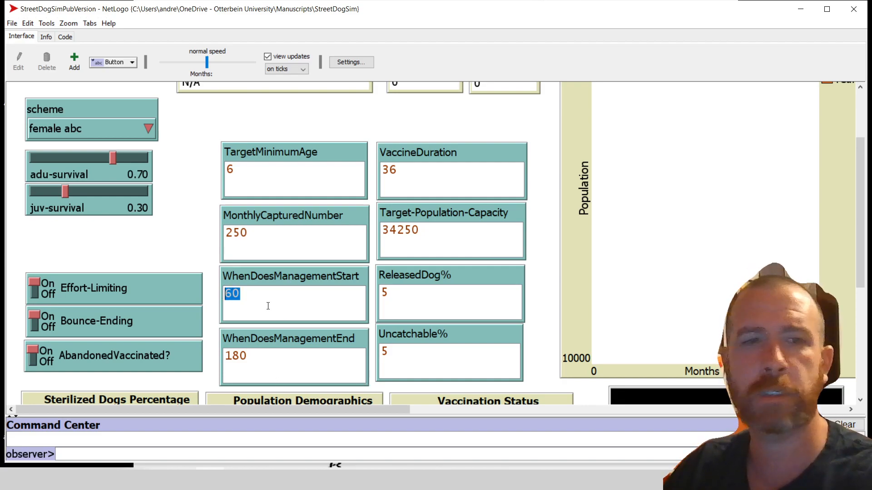
double_click(255, 362)
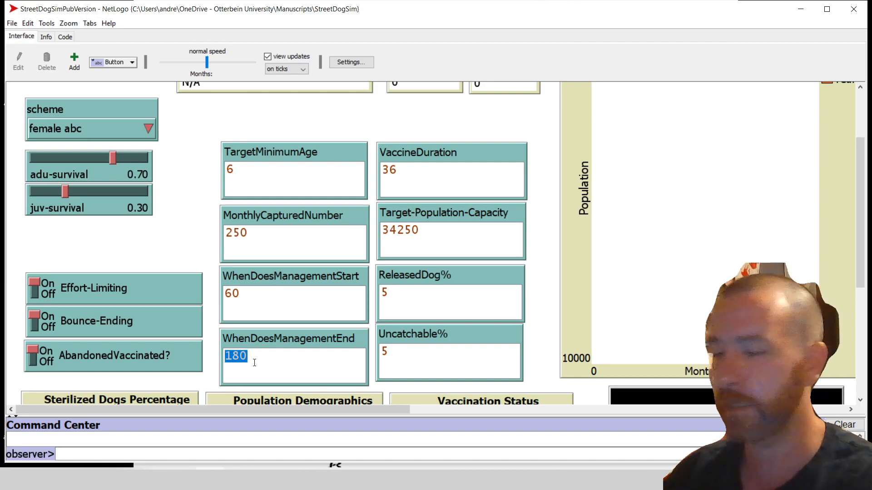
text(61)
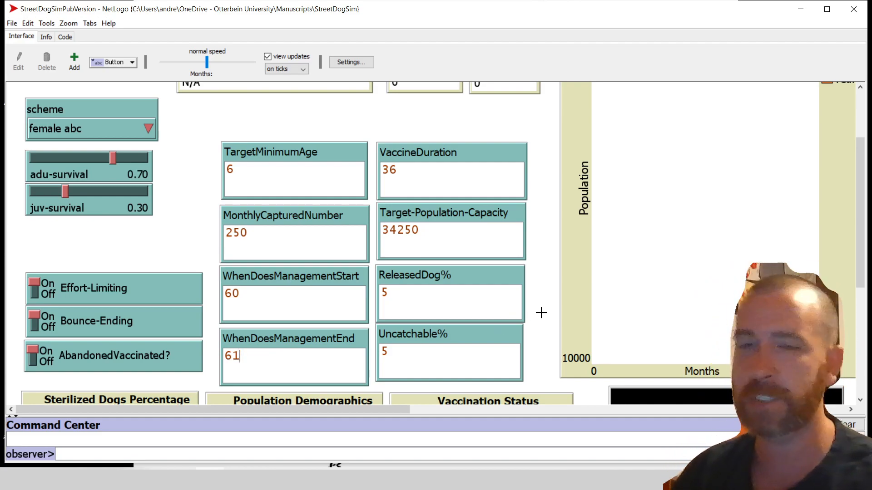
double_click(281, 357)
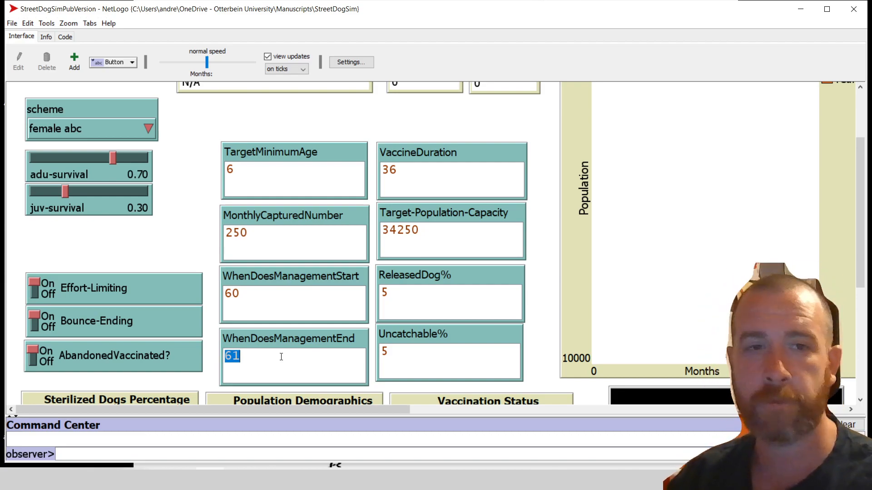
text(120)
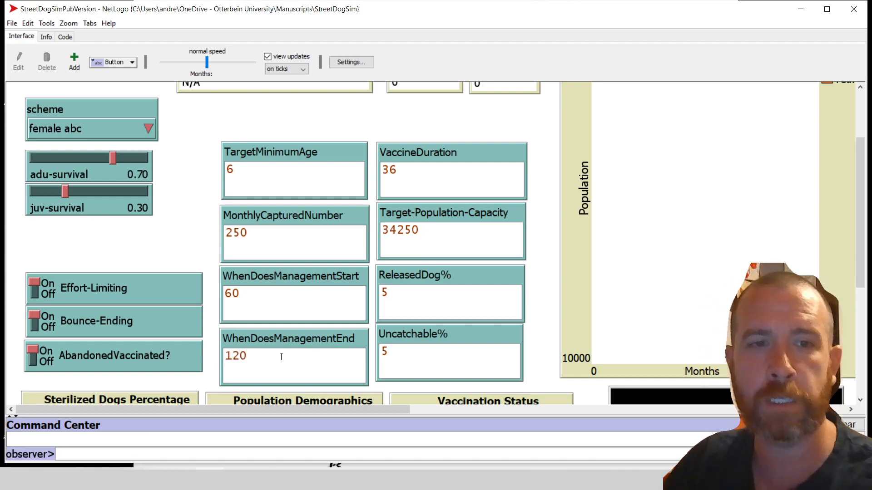
double_click(281, 357)
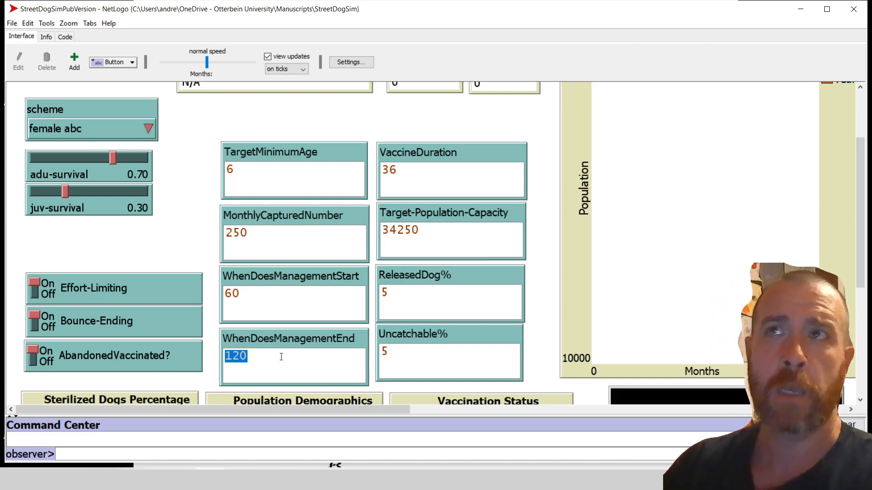
text(180)
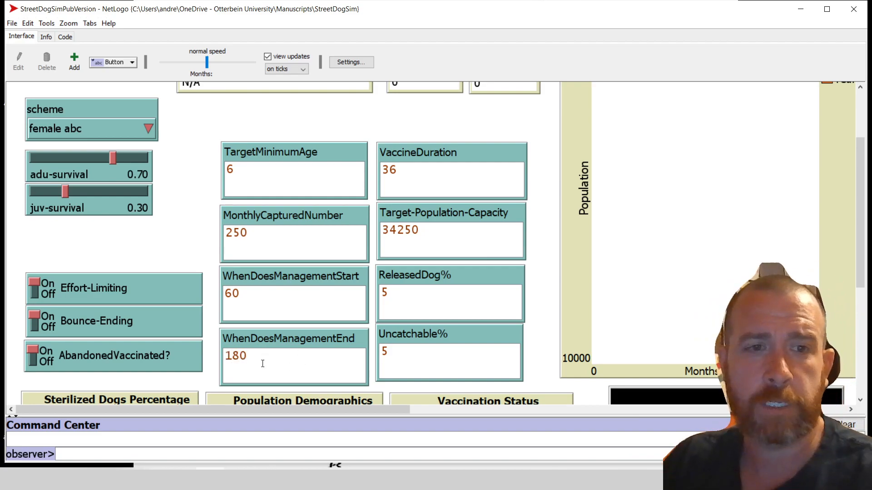
Try a WhenDoesManagementEnd of 240 and restore it to 180
key(BackSpace)
key(BackSpace)
key(BackSpace)
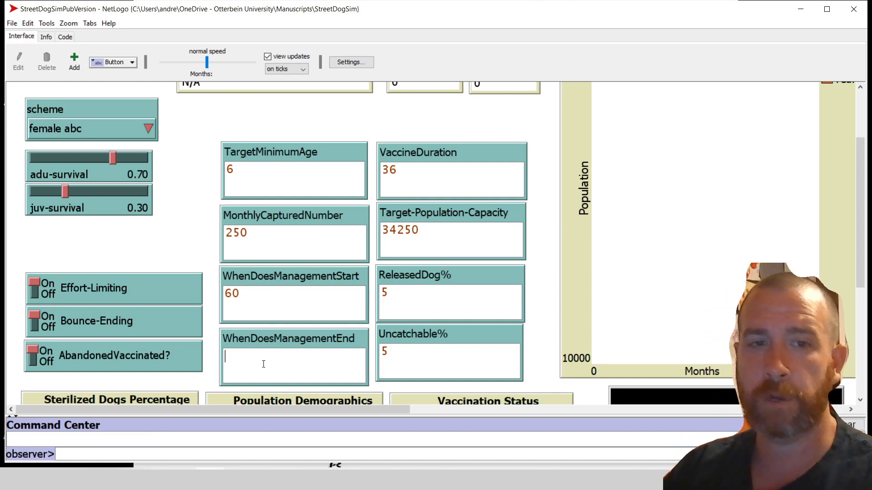
text(240)
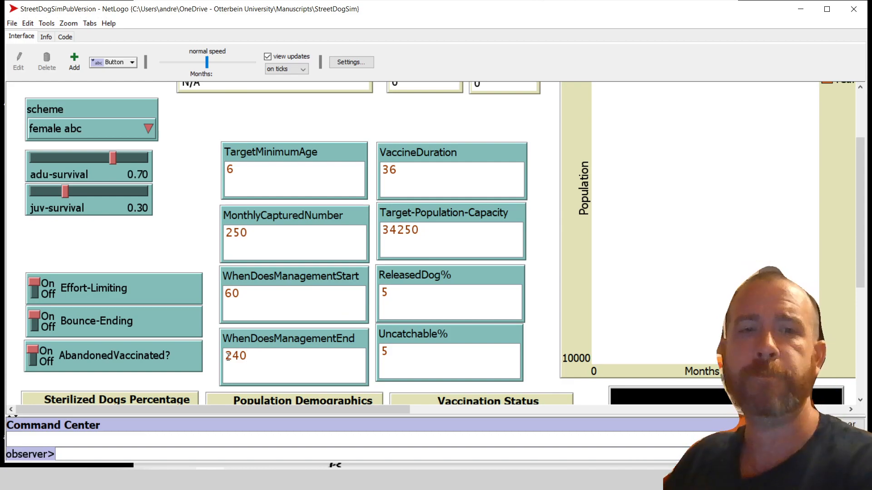
double_click(277, 366)
text(180)
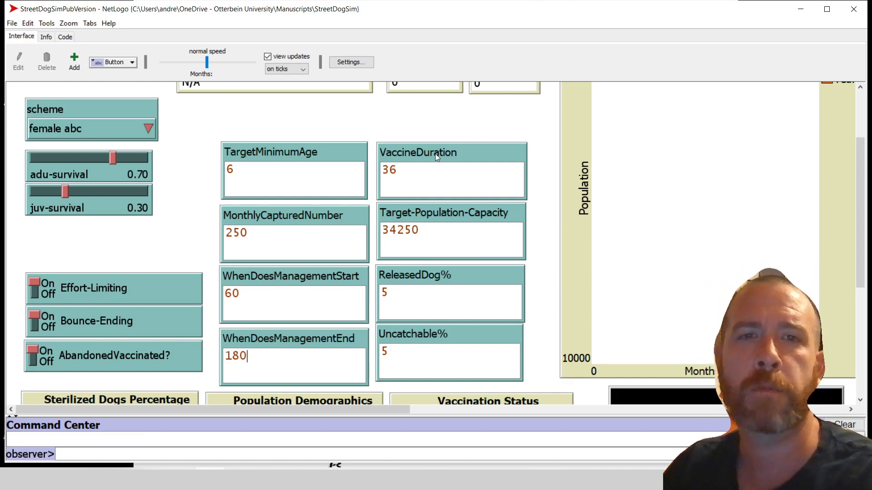
Try VaccineDuration at 6 and 12, and set it back to 36
double_click(406, 178)
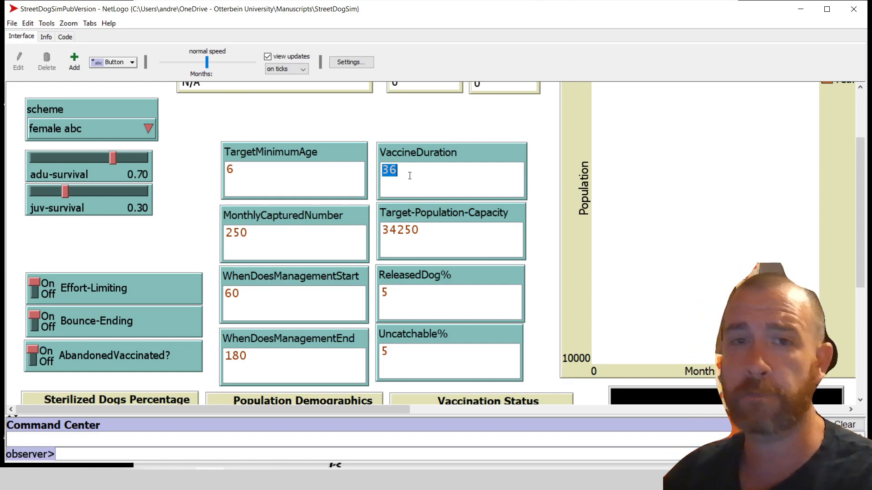
text(6)
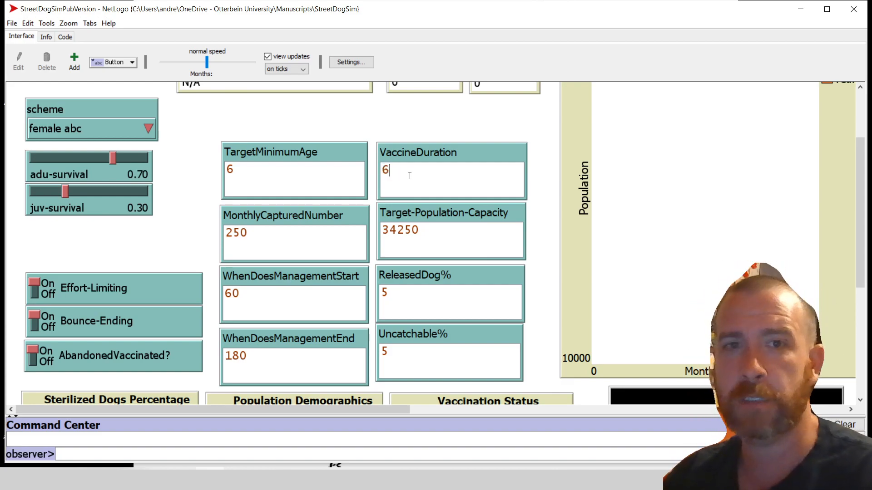
double_click(480, 176)
text(12)
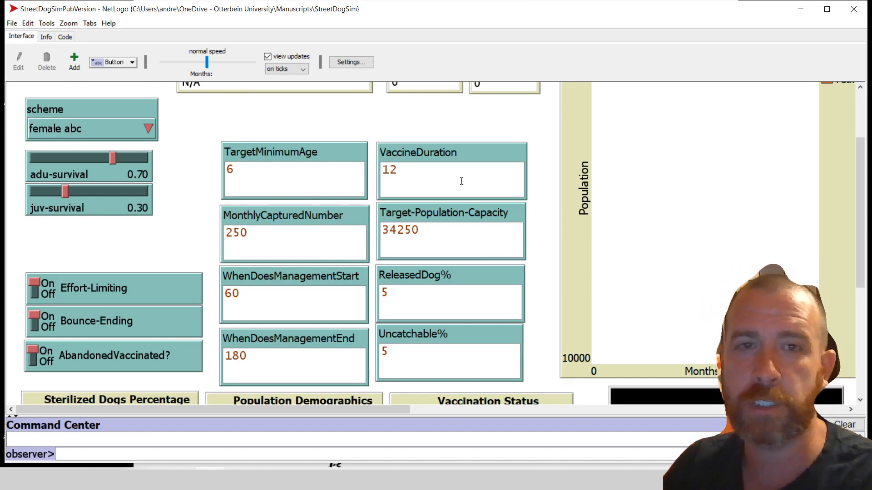
double_click(414, 179)
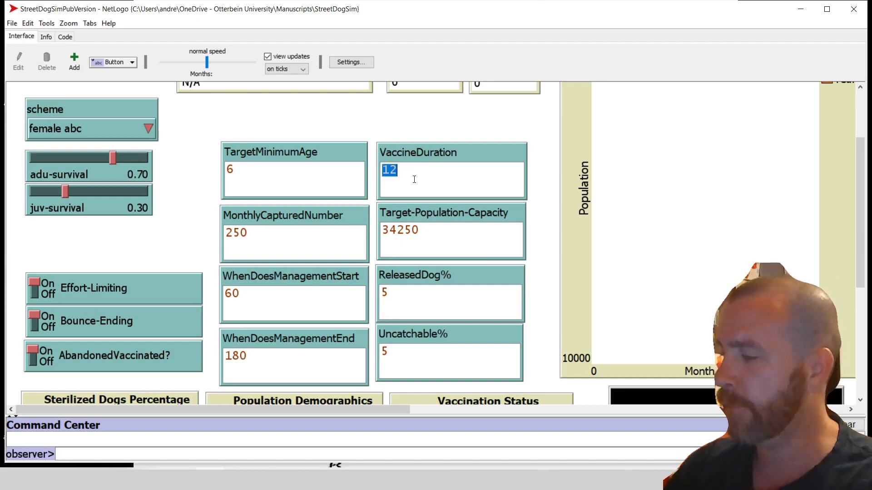
text(36)
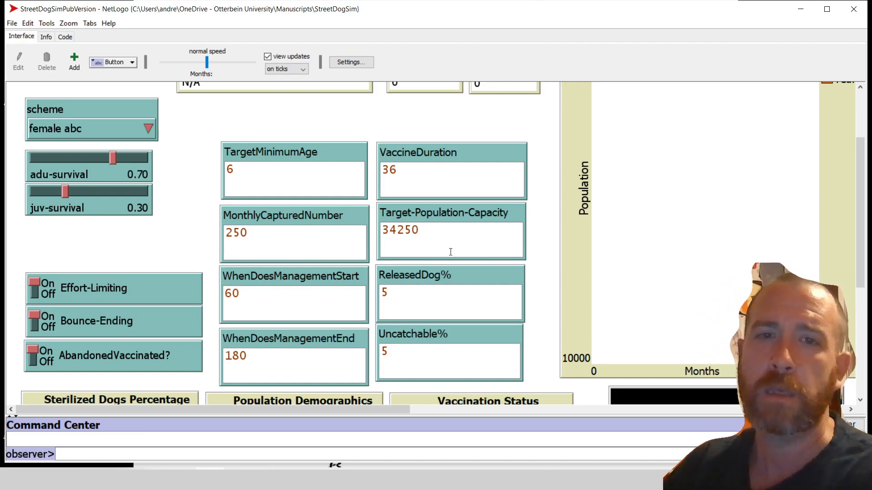
Set Target-Population-Capacity to 10000 and review the ReleasedDog% and Uncatchable% settings without changing them
double_click(447, 233)
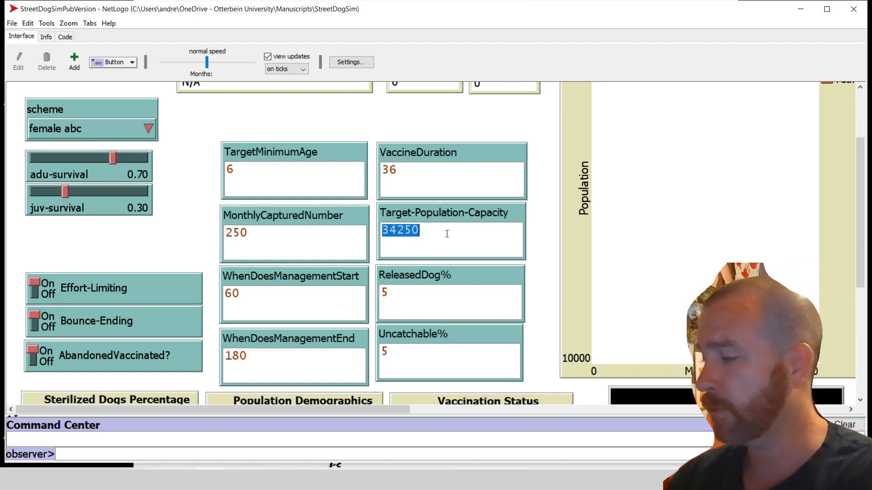
text(10000)
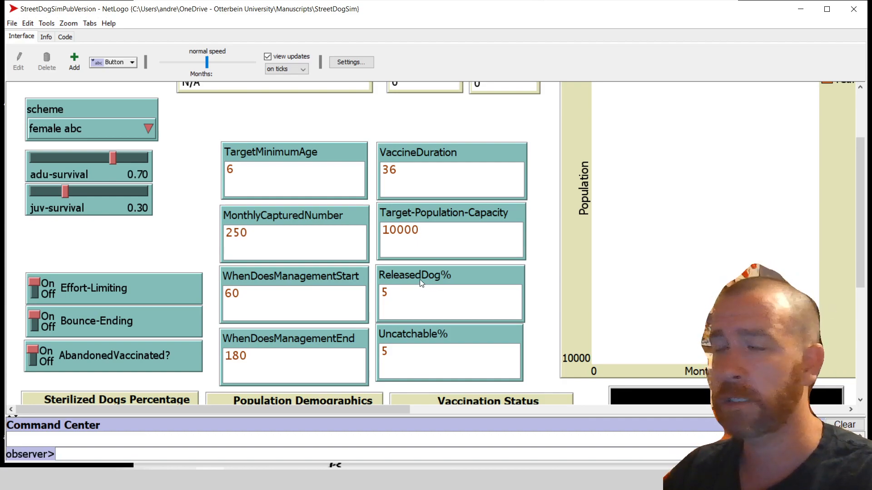
click(416, 296)
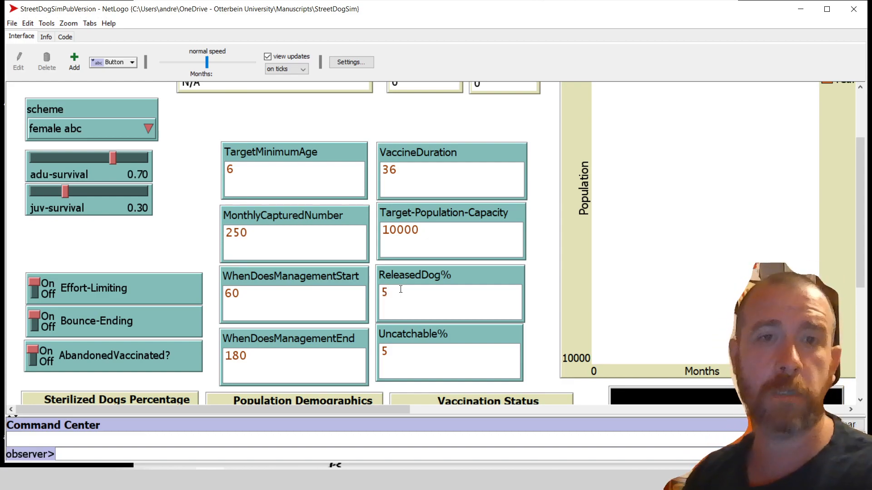
click(416, 287)
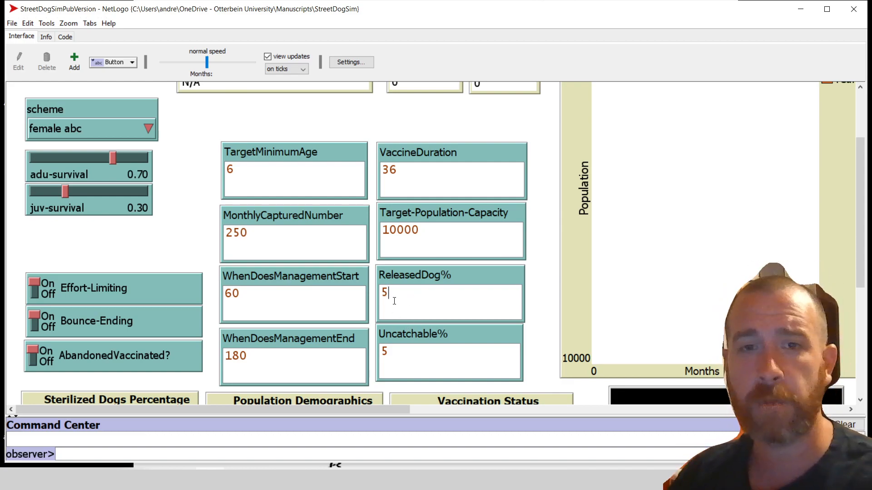
double_click(403, 355)
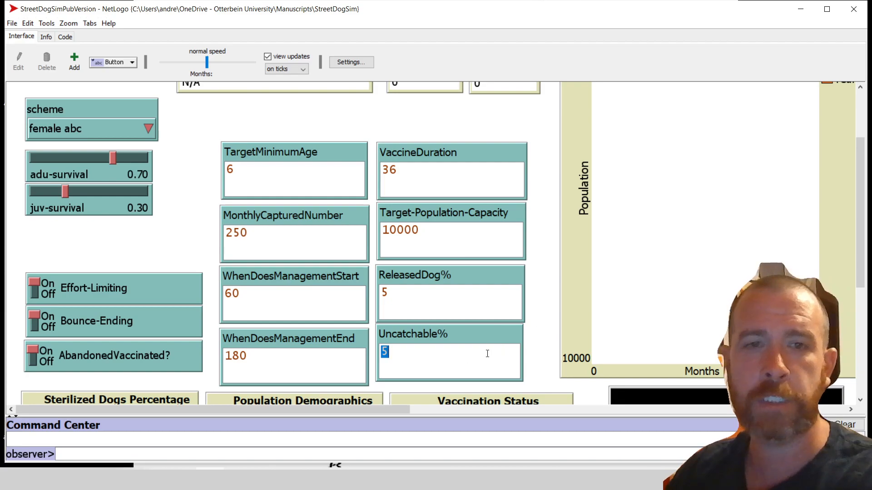
click(556, 323)
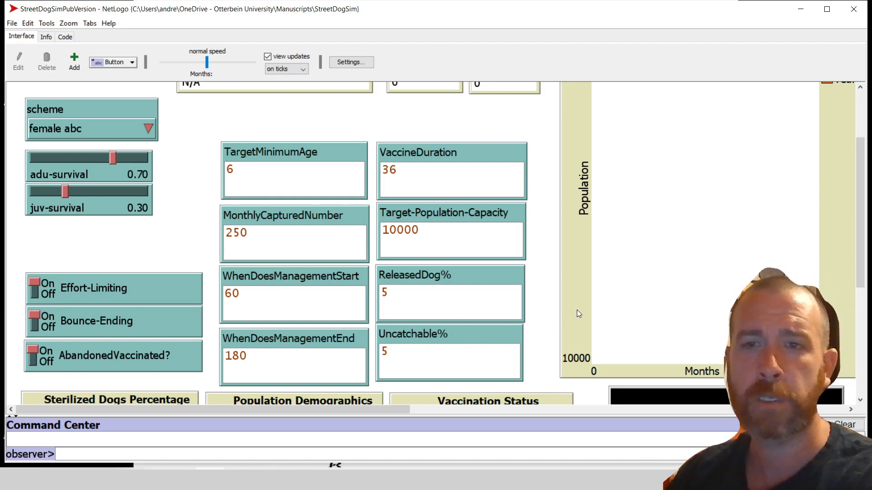
Initialize the model with Setup and raise the simulation speed to its fastest setting
scroll(852, 272, down, 1)
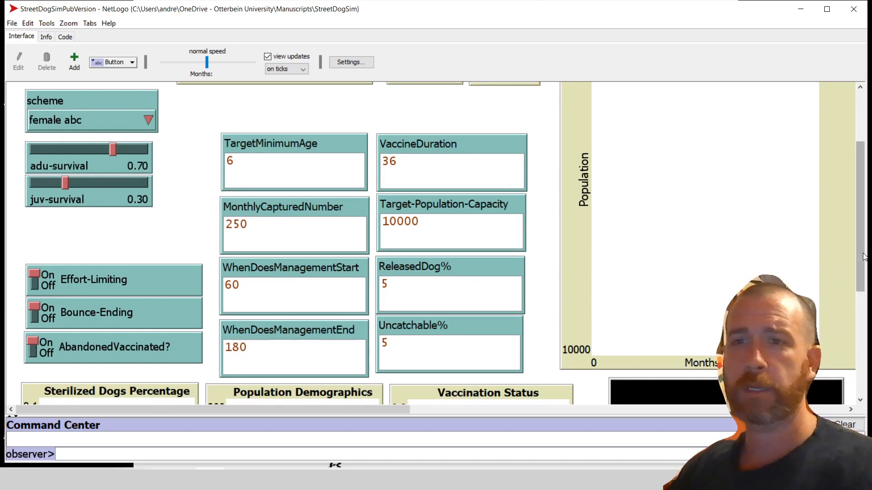
scroll(852, 272, down, 10)
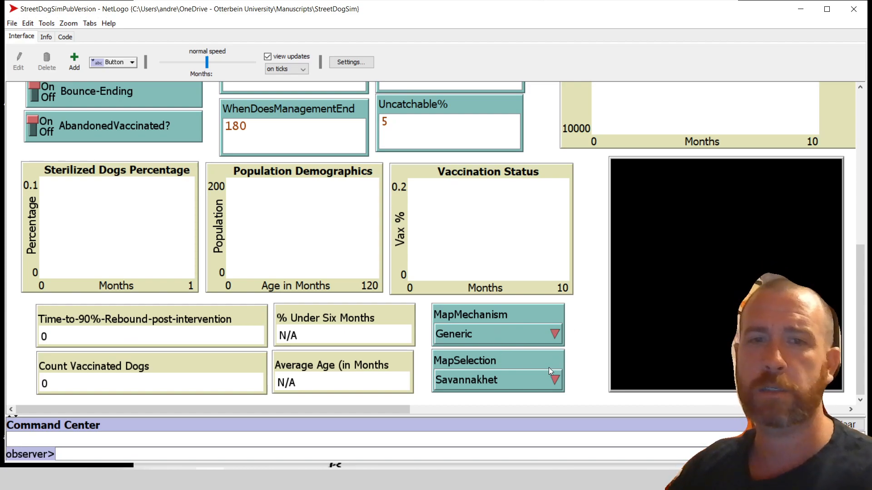
drag(861, 293, 862, 139)
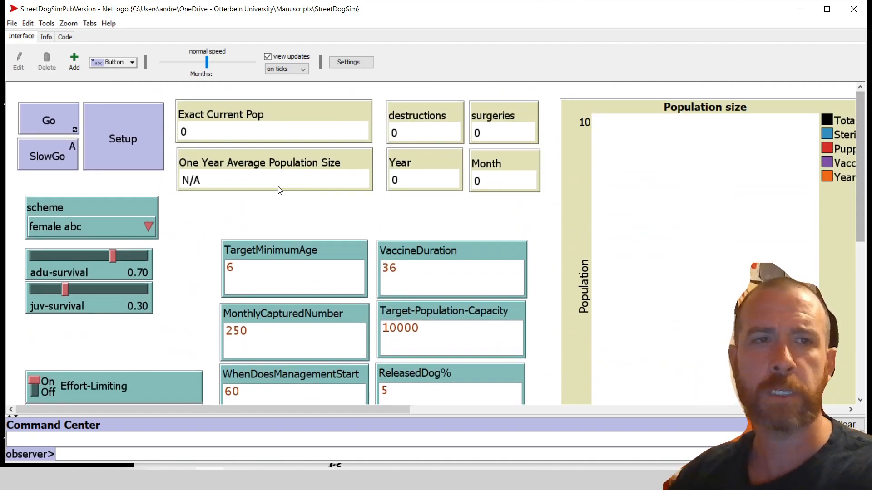
key(ctrl+minus)
key(ctrl+minus)
key(ctrl+minus)
key(ctrl+minus)
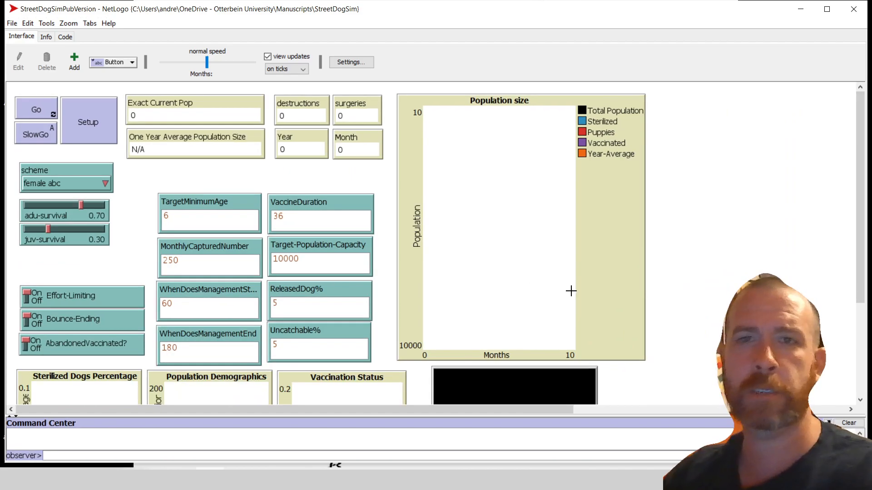
key(ctrl+minus)
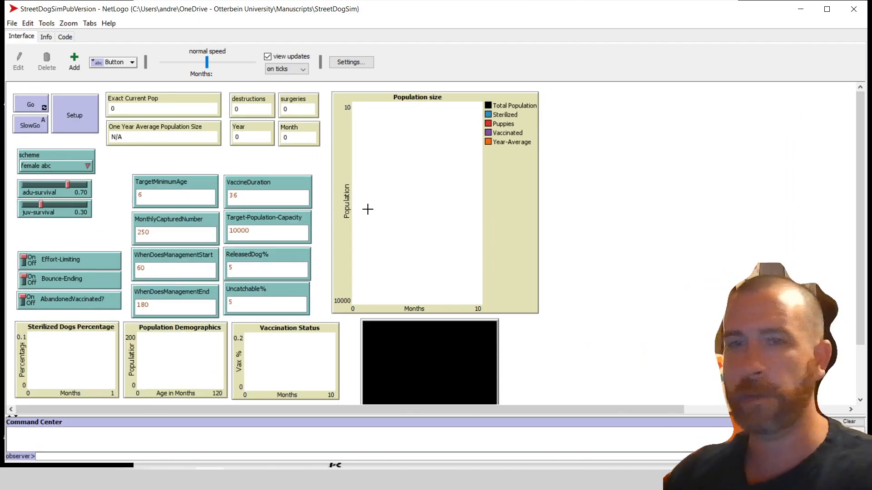
scroll(632, 248, down, 1)
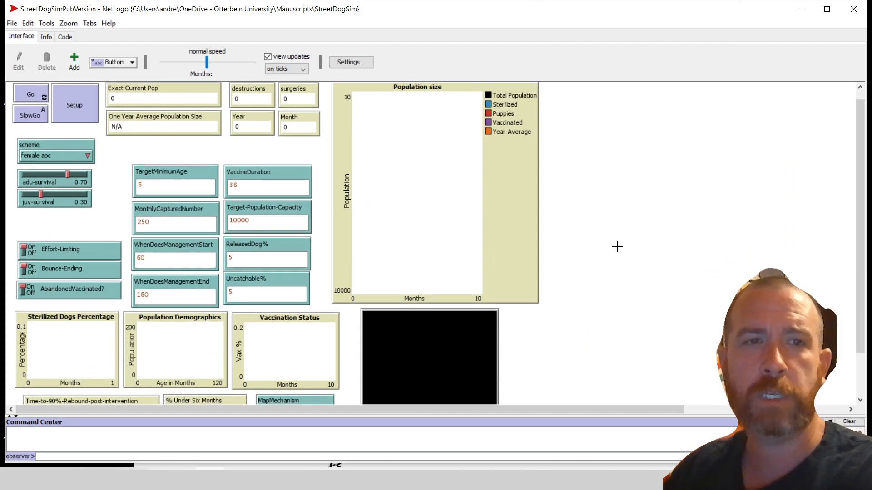
click(62, 99)
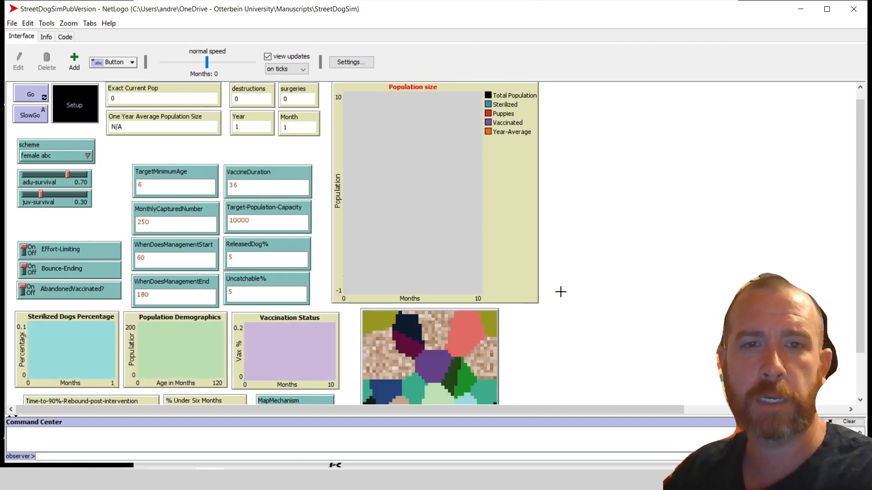
scroll(532, 270, down, 1)
click(249, 63)
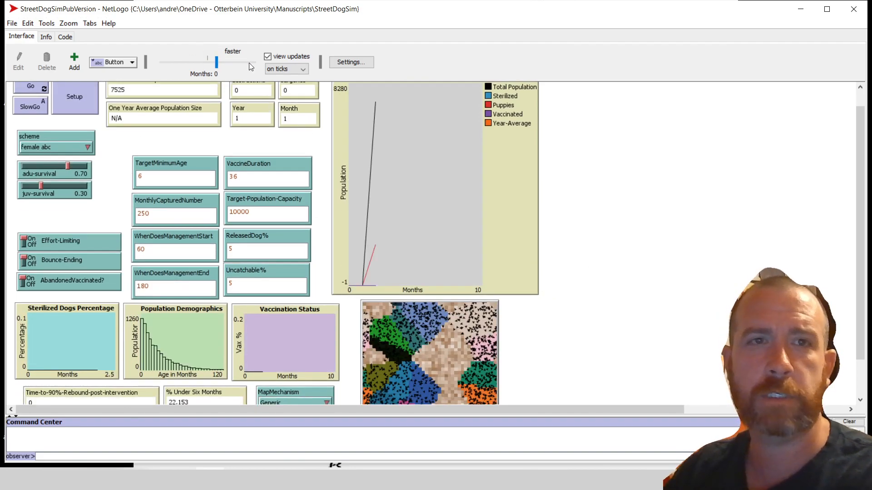
Look at the available MapMechanism options, leave it on Generic, and view the whole generated map
scroll(640, 379, down, 1)
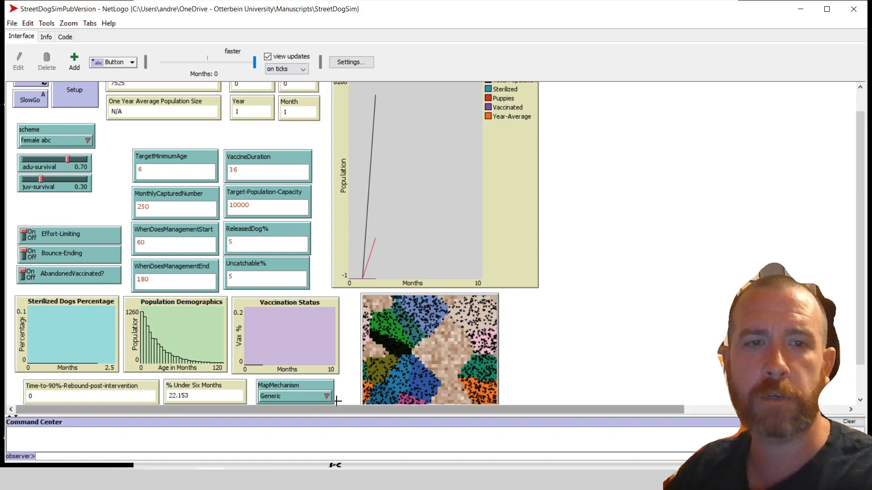
click(307, 396)
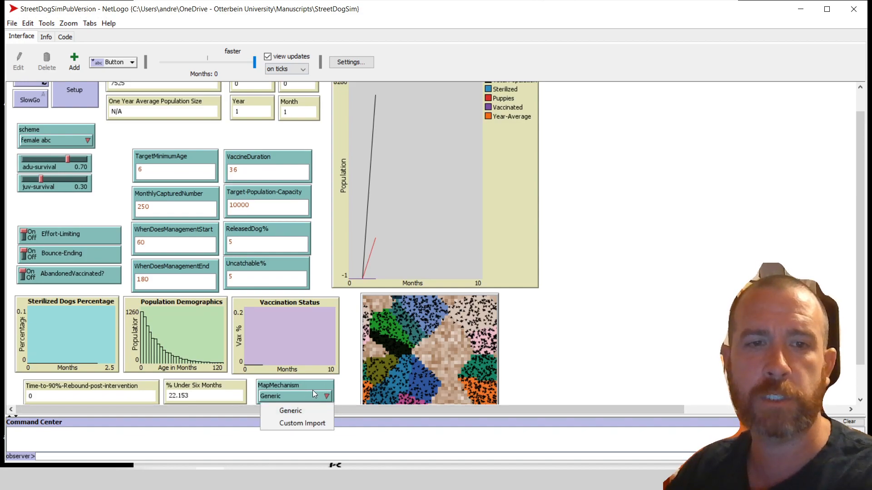
click(551, 324)
scroll(749, 293, down, 1)
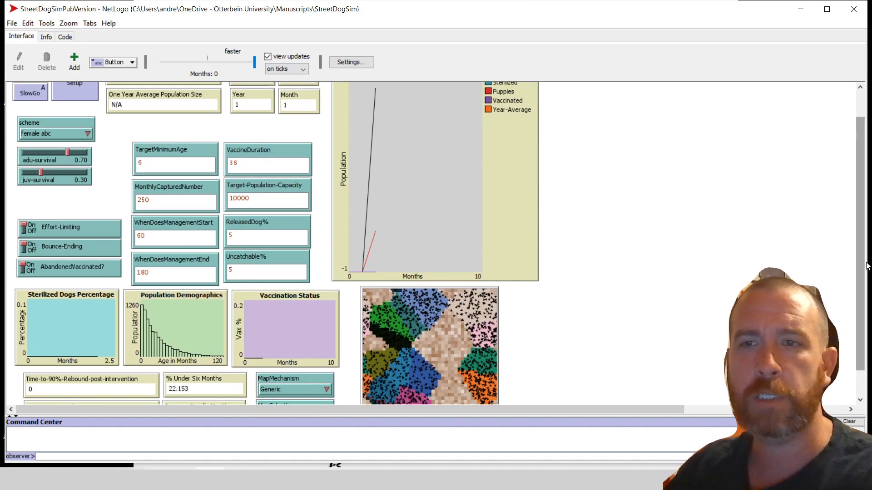
drag(862, 266, 862, 289)
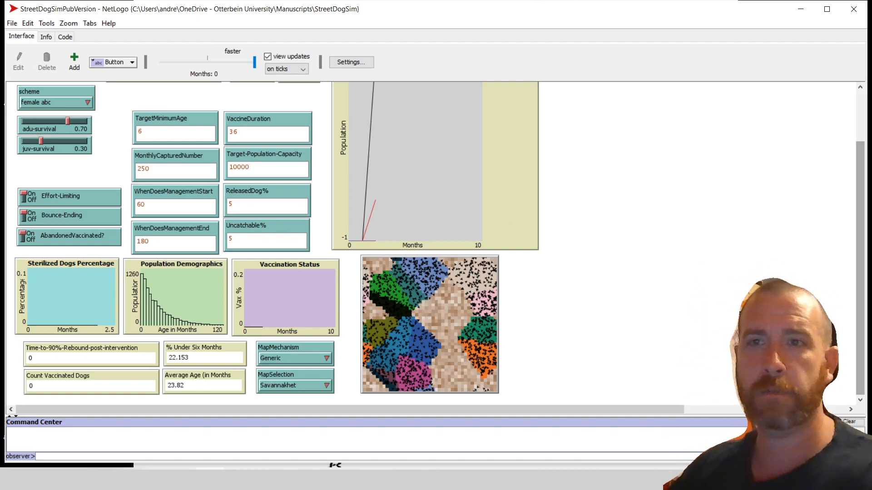
Run Setup again to generate a new generic map and dog population, and view the map
scroll(860, 208, up, 2)
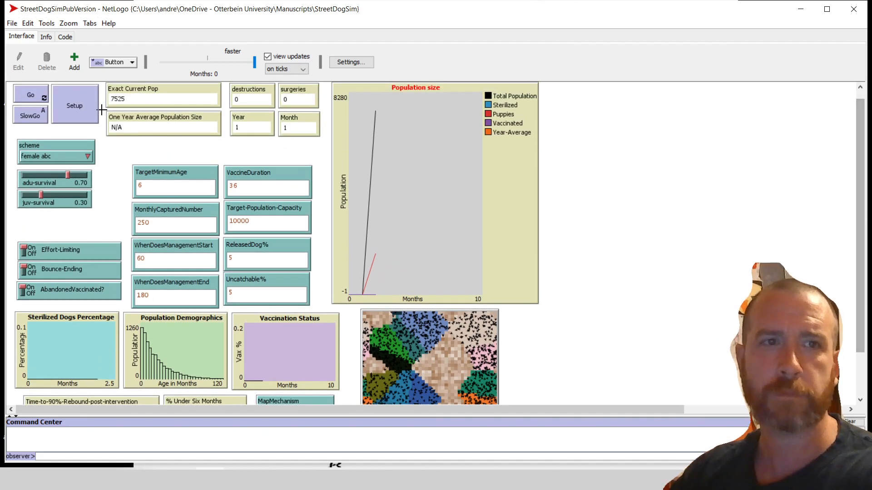
click(61, 98)
drag(860, 200, 860, 244)
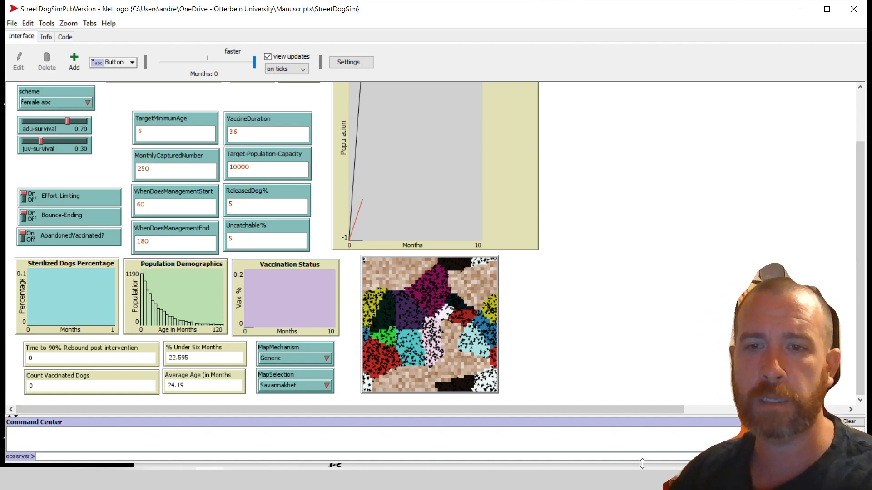
drag(642, 463, 642, 489)
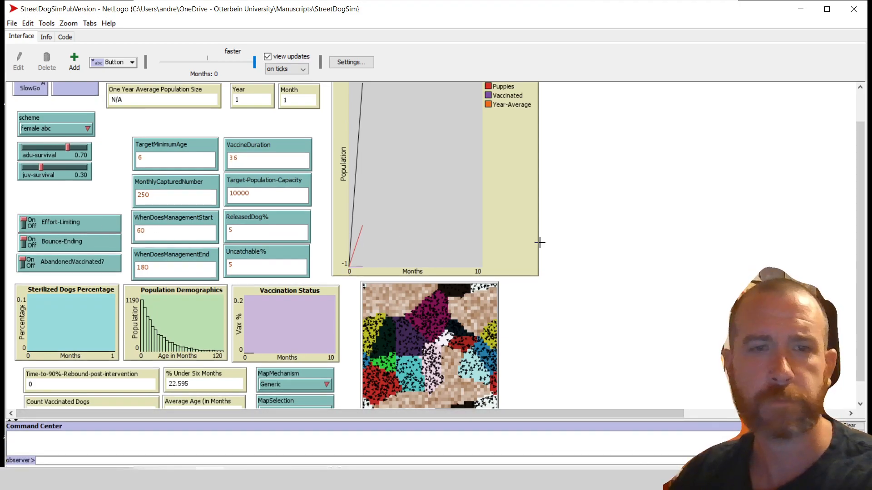
drag(864, 206, 865, 224)
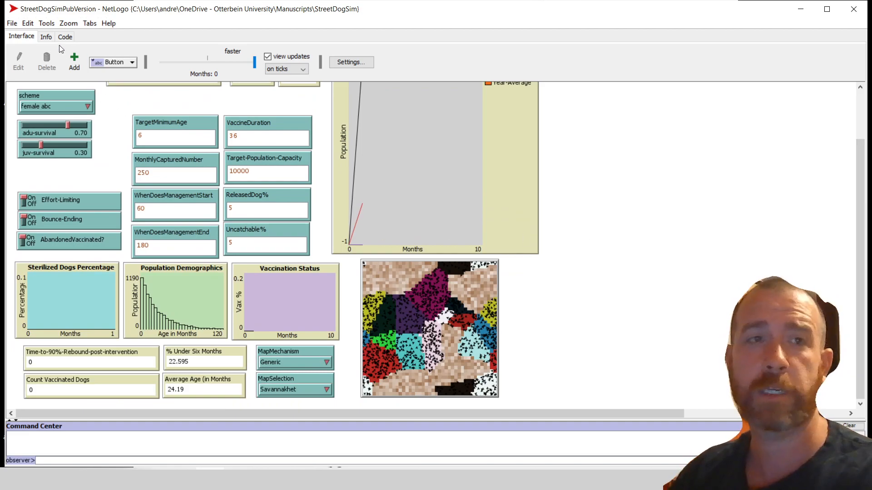
click(46, 23)
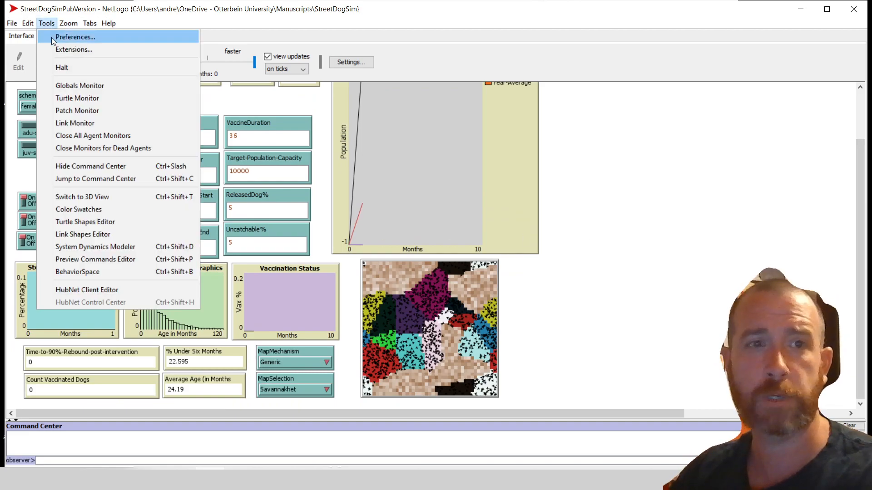
click(321, 111)
Run the simulation continuously at the fastest speed until well past the management end month and stop it
scroll(260, 140, up, 7)
scroll(119, 155, up, 8)
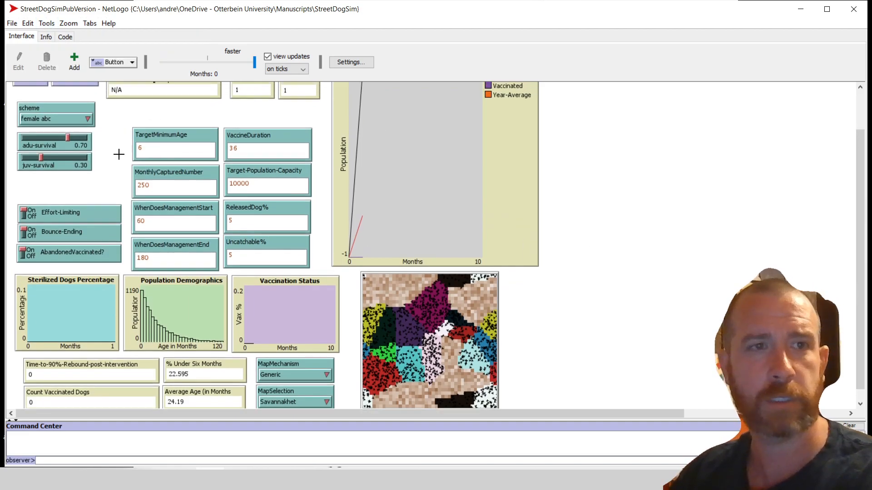
scroll(196, 105, up, 5)
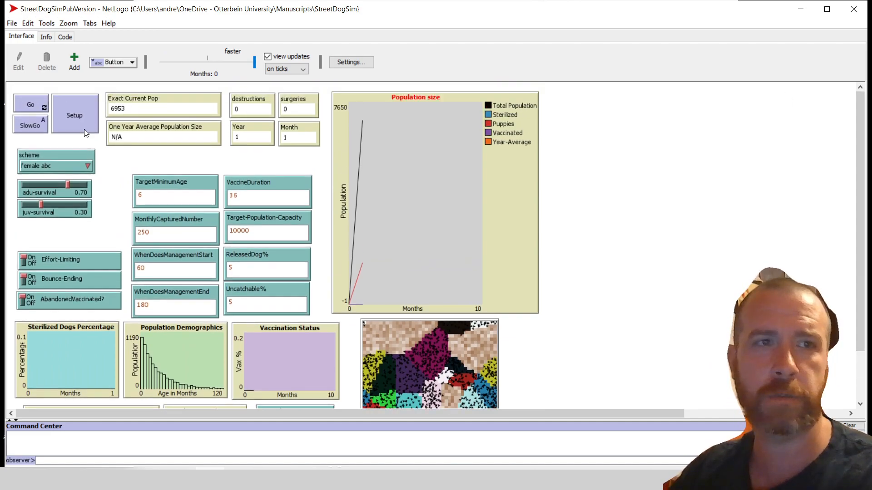
click(41, 103)
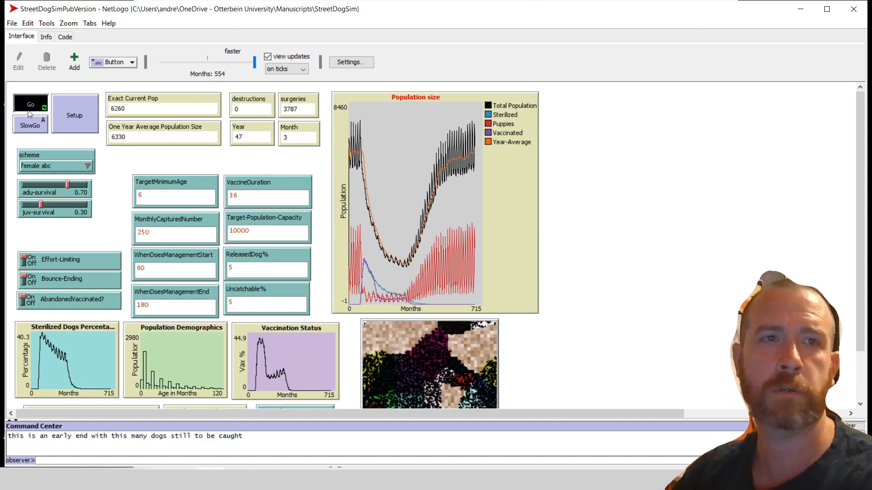
click(28, 110)
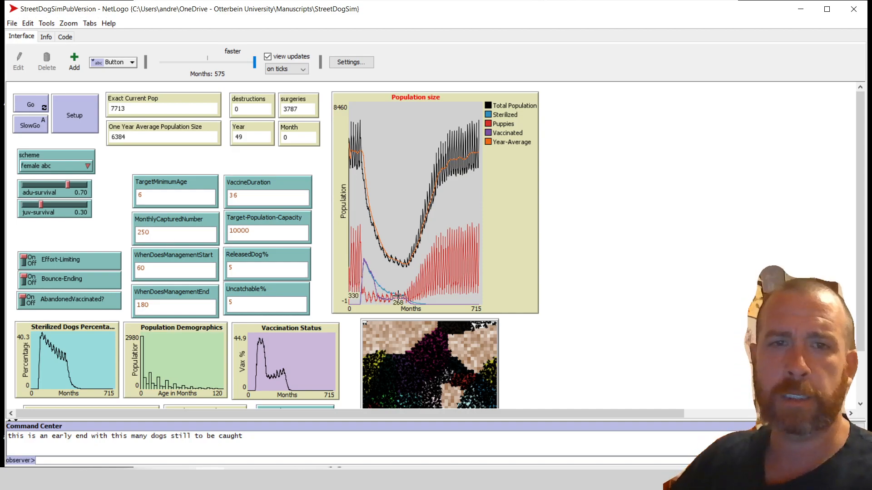
Set MonthlyCapturedNumber to 800, leaving WhenDoesManagementEnd as it is
double_click(151, 303)
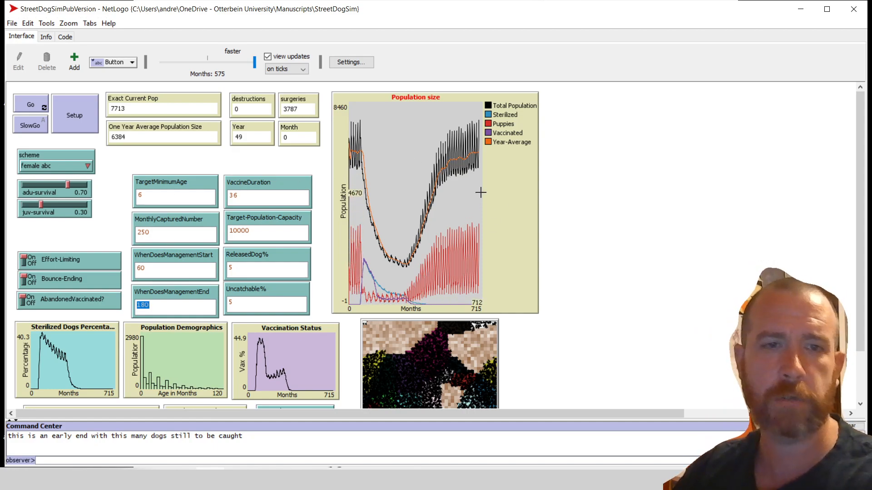
double_click(161, 235)
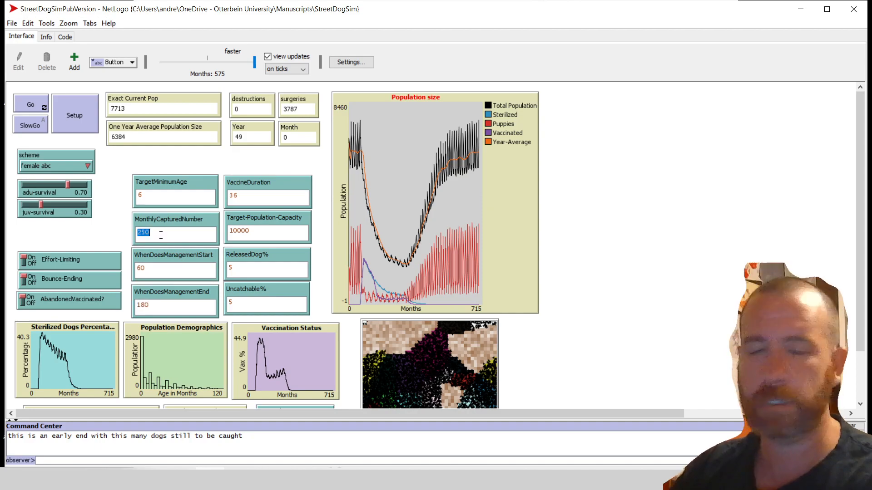
text(800)
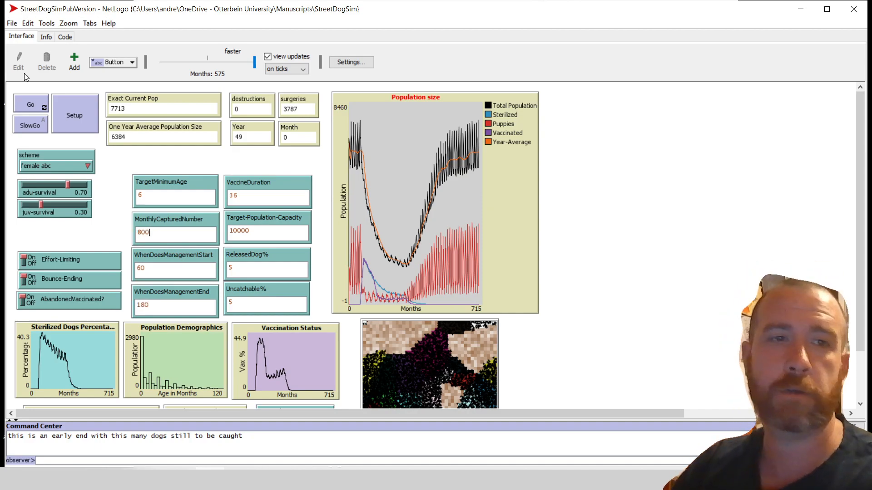
Reinitialize the model with Setup, run it until well past the management end month, and stop it
click(72, 116)
click(29, 102)
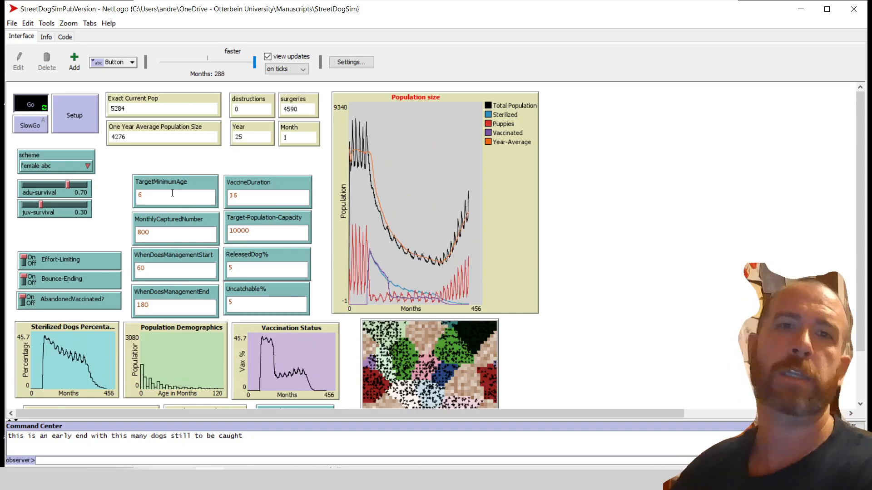
click(32, 104)
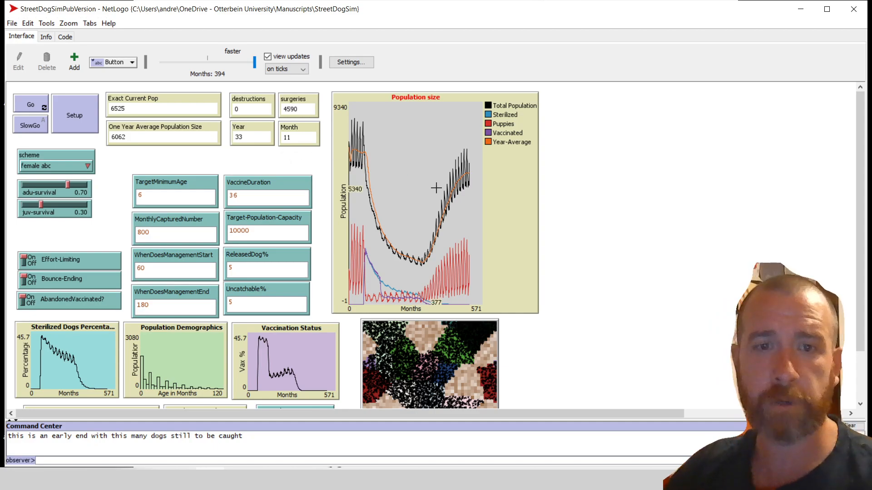
Switch MapMechanism to Custom Import and choose Lagos as the MapSelection
scroll(772, 241, down, 1)
scroll(861, 161, down, 3)
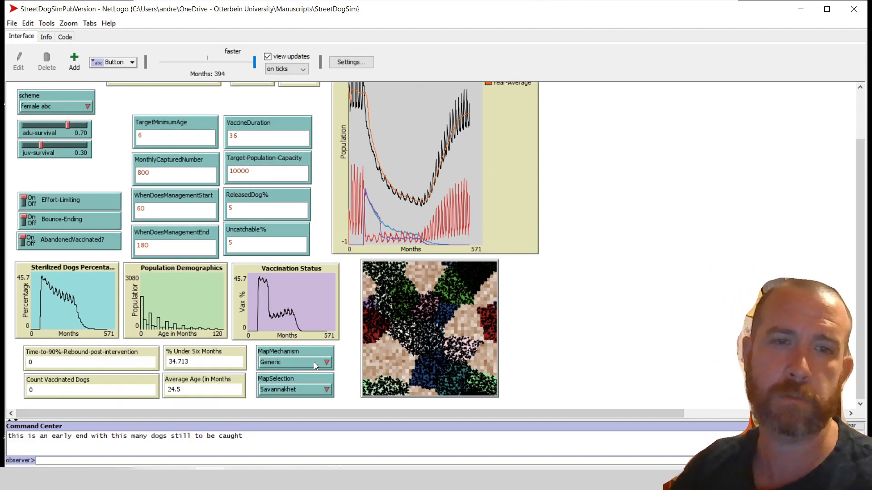
click(297, 362)
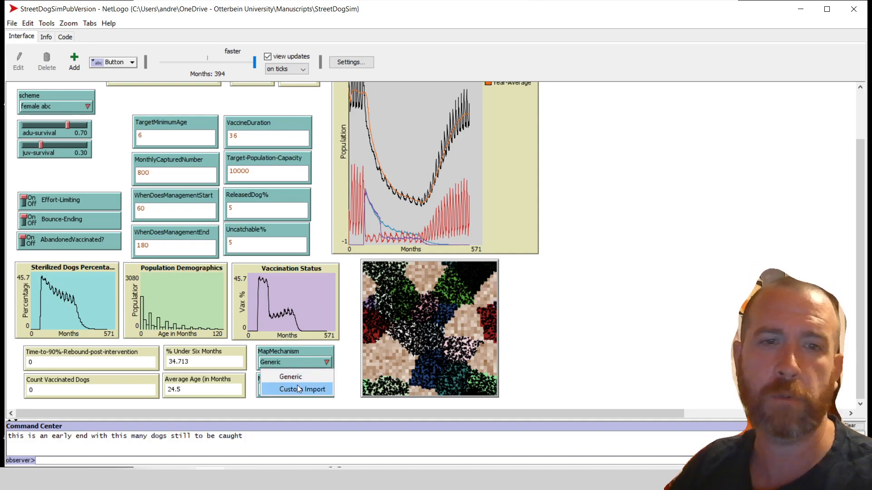
click(297, 385)
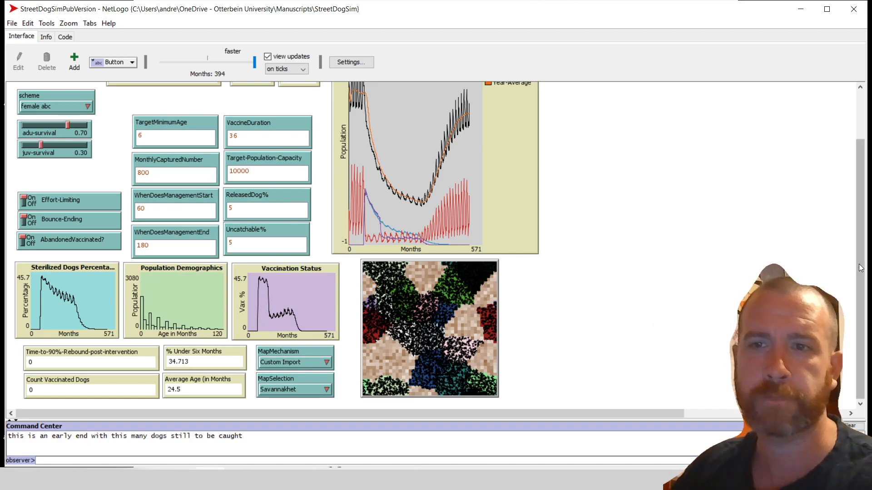
click(319, 395)
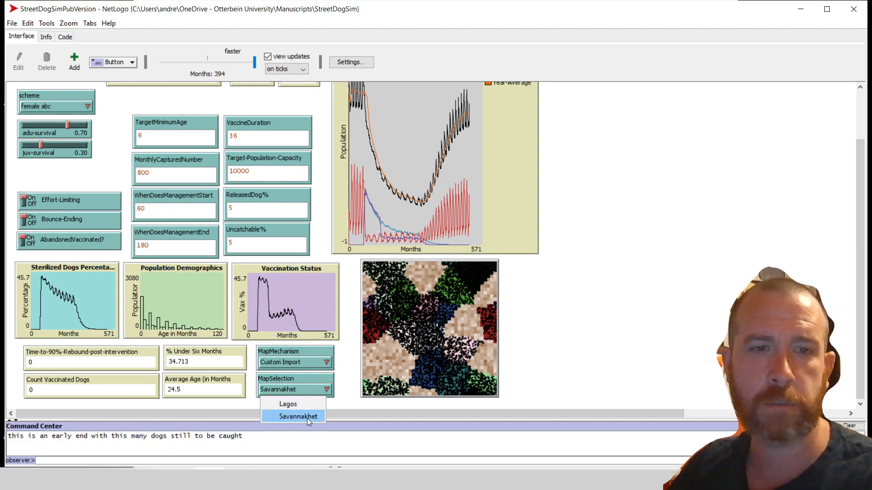
click(306, 405)
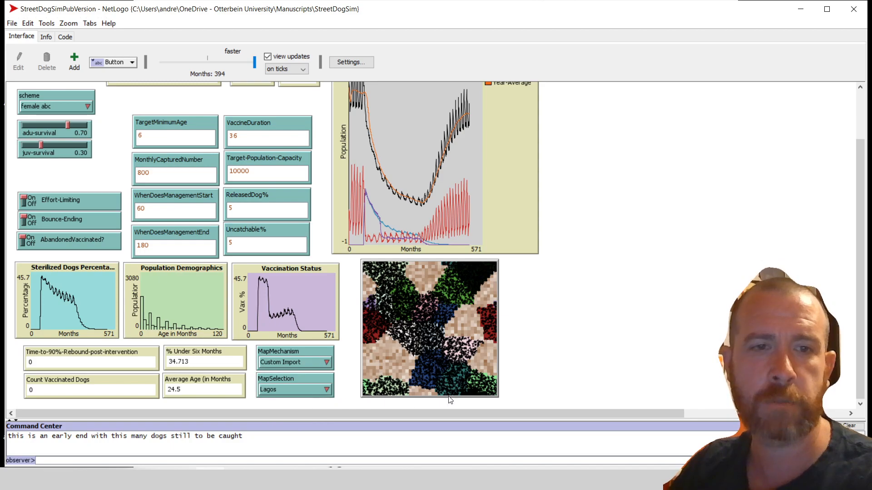
Run Setup until the Lagos map is loaded with its dog population, and view the whole map
drag(860, 263, 860, 215)
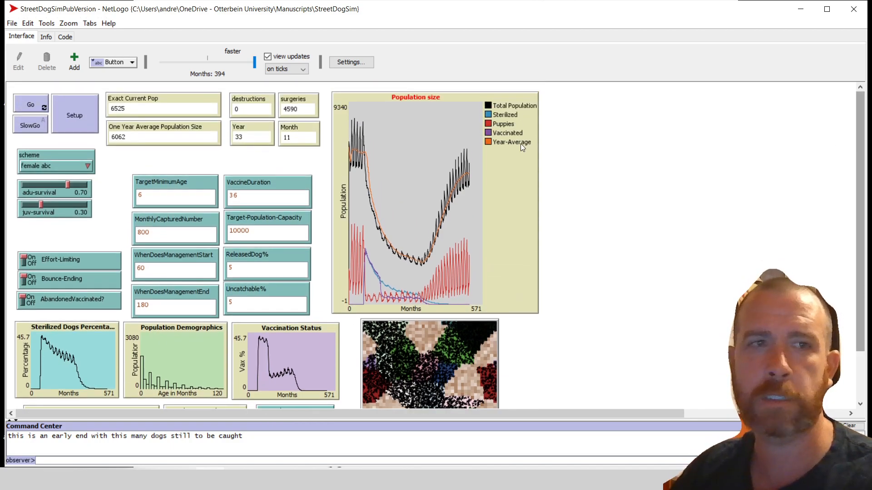
click(78, 119)
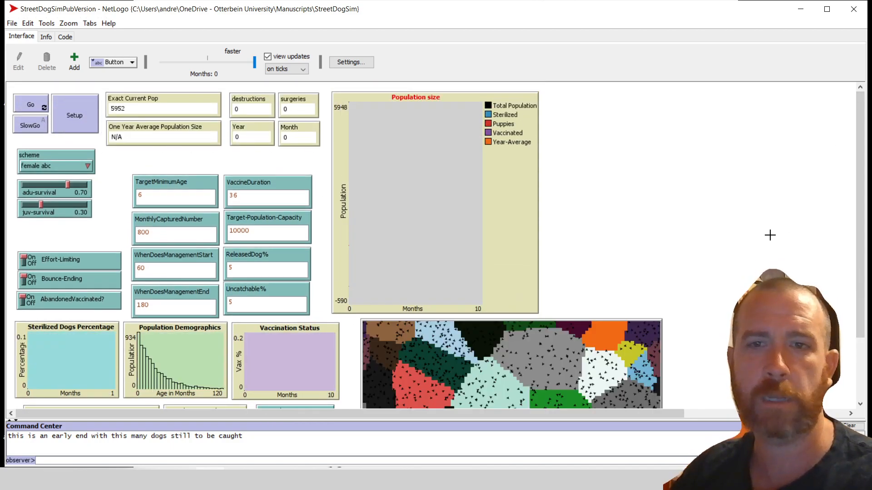
click(75, 114)
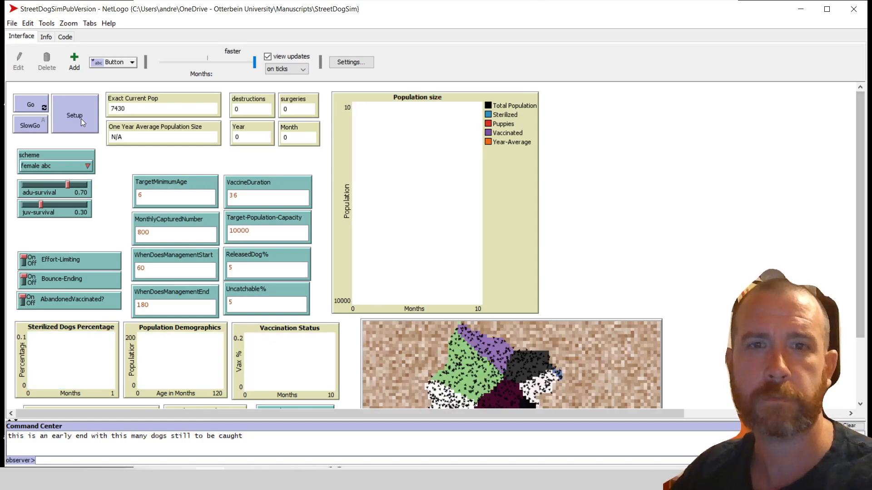
drag(861, 192, 861, 255)
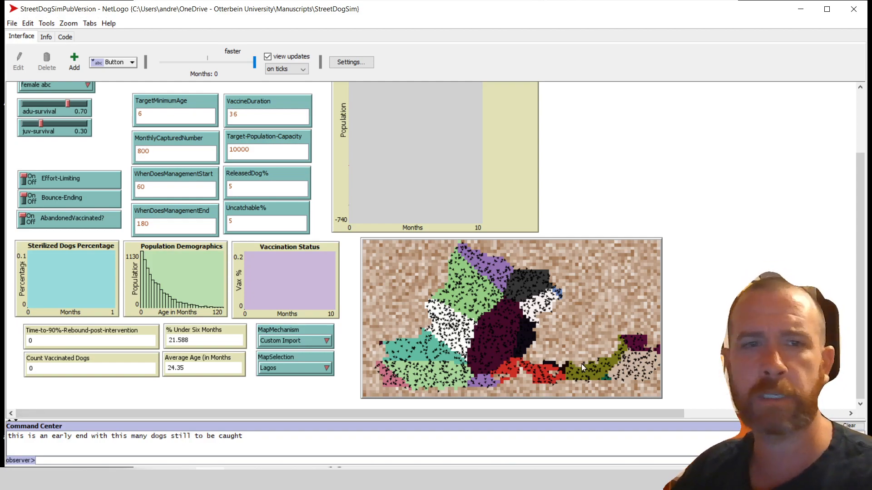
Change MapSelection to Savannakhet, run Setup to load that map, and view it in full
click(302, 371)
click(301, 393)
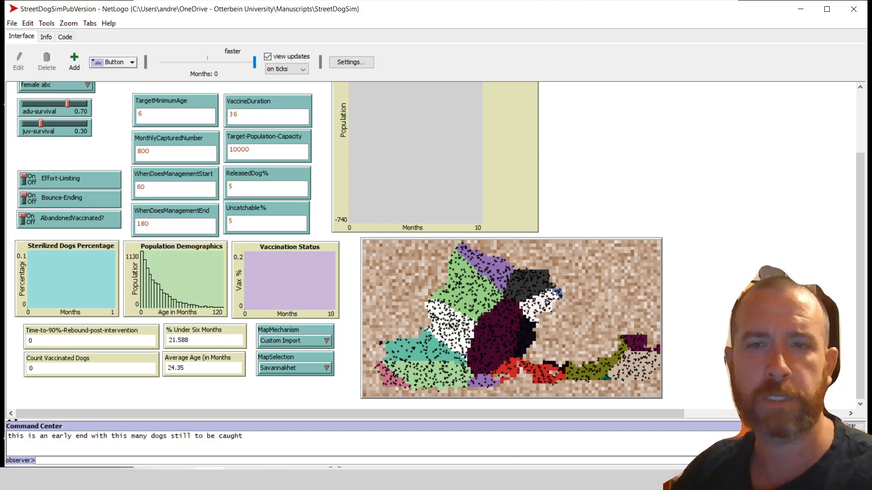
scroll(864, 239, up, 3)
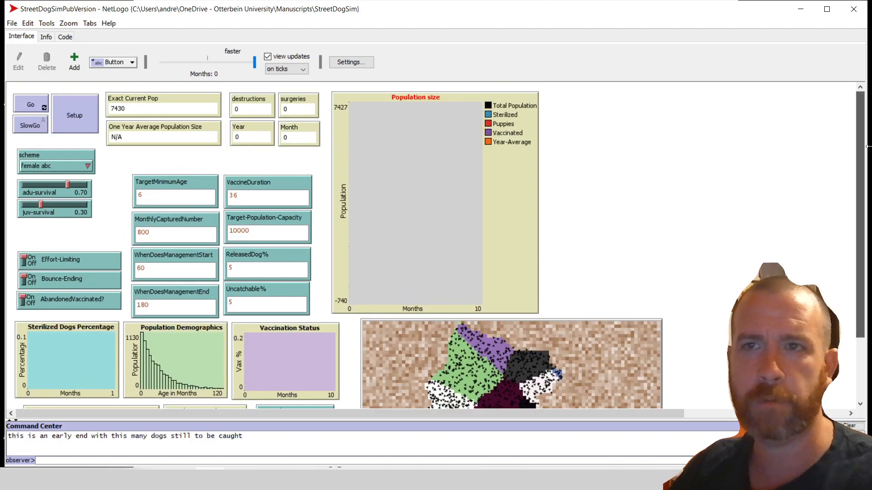
click(73, 113)
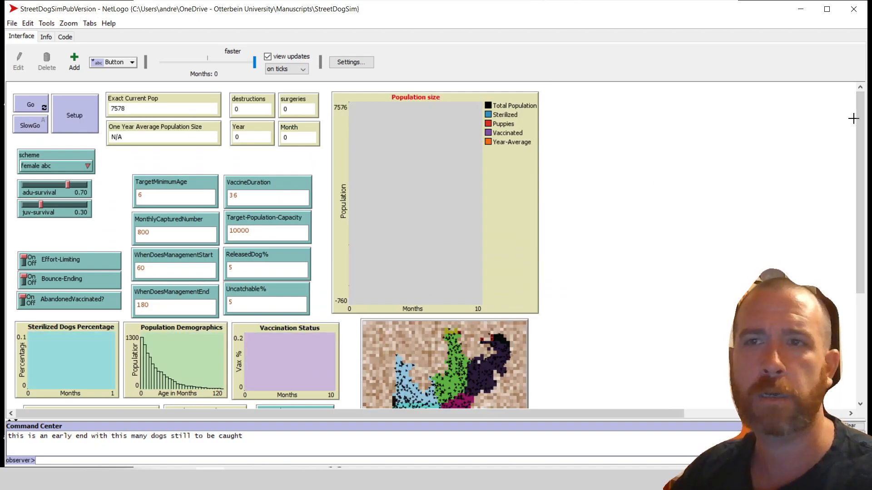
scroll(819, 264, down, 3)
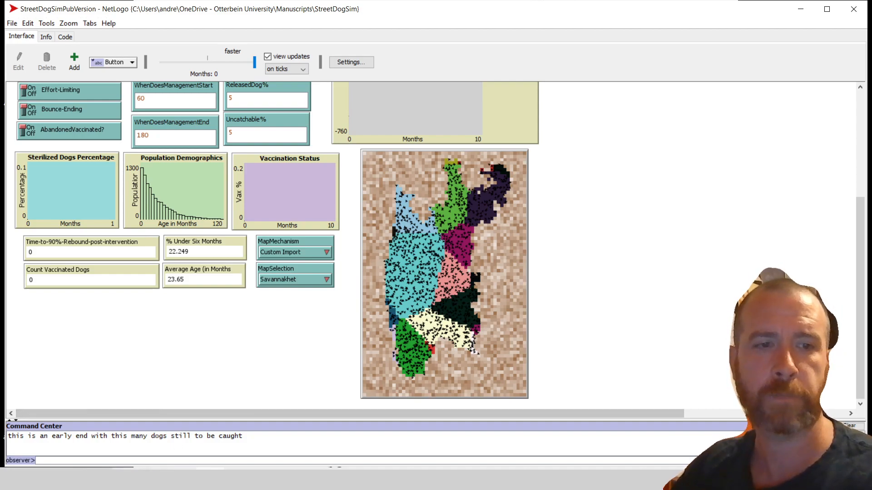
Switch to Chrome and search Google for "addis ababa", refining the search to "addis ababa map"
mouse_move(125, 479)
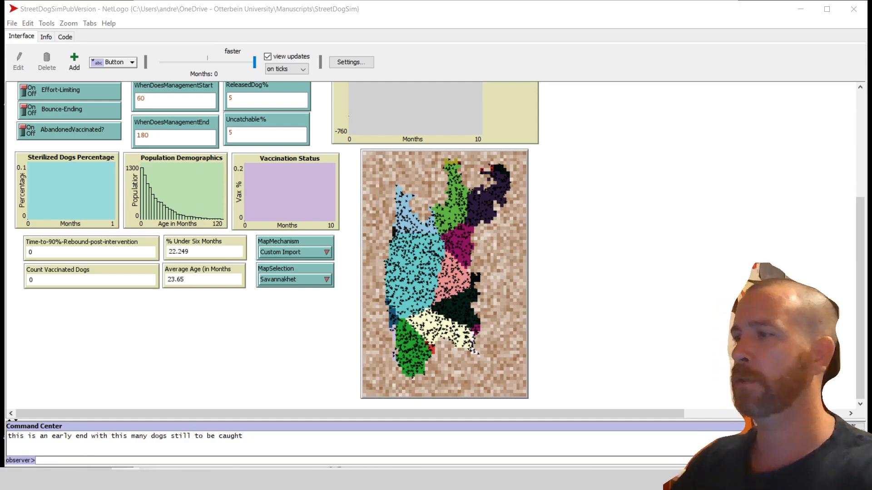
drag(461, 0, 462, 3)
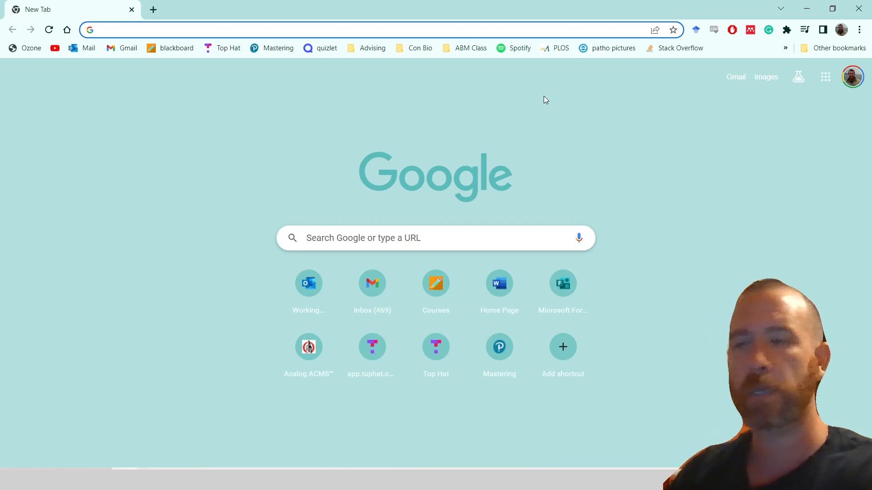
text(addis ababa)
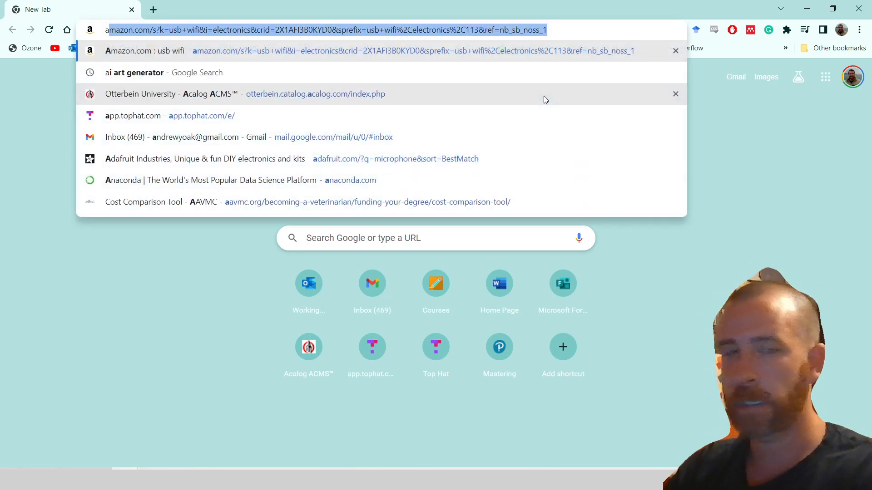
key(Return)
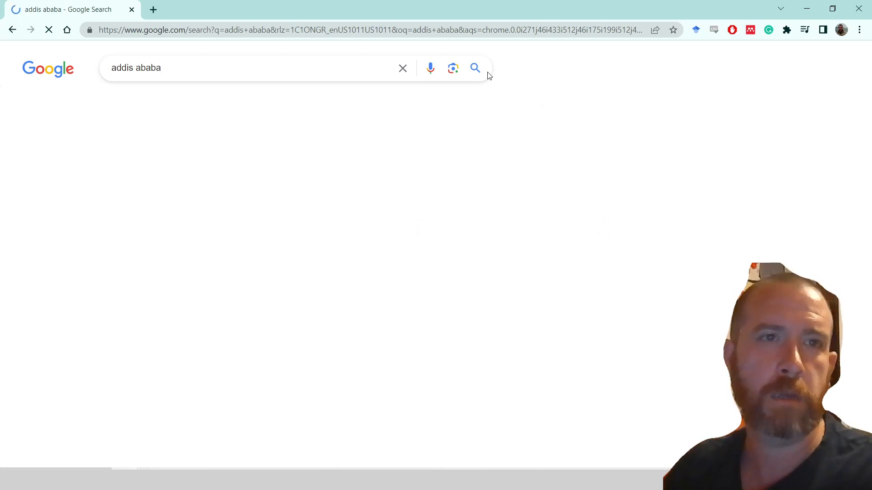
click(177, 69)
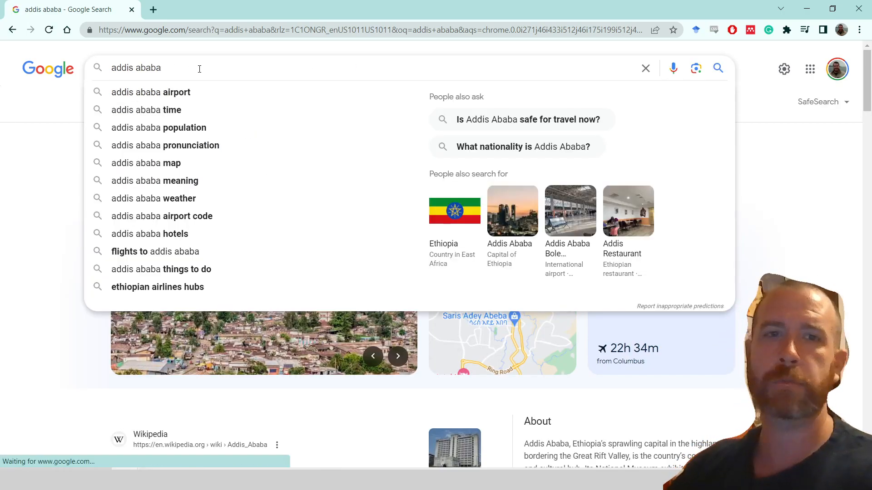
text(map)
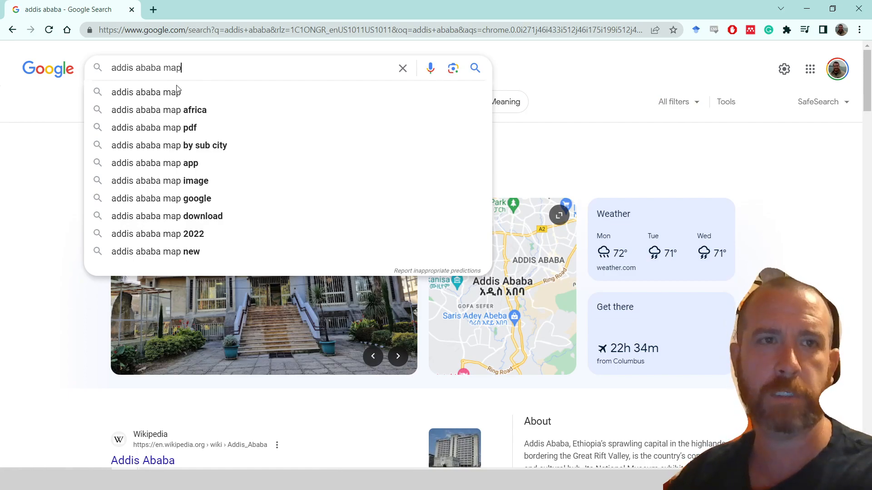
click(177, 93)
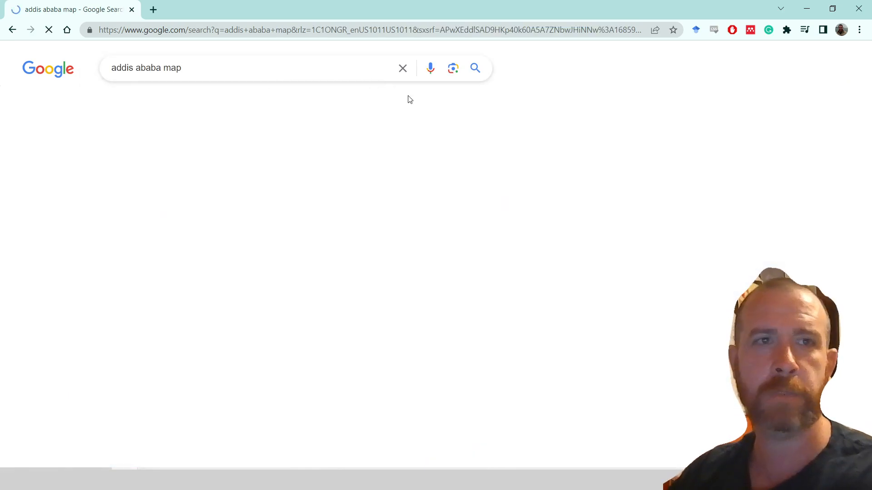
Open the Wikipedia file page of the Addis Ababa district map from the image results and view the map
scroll(467, 349, down, 5)
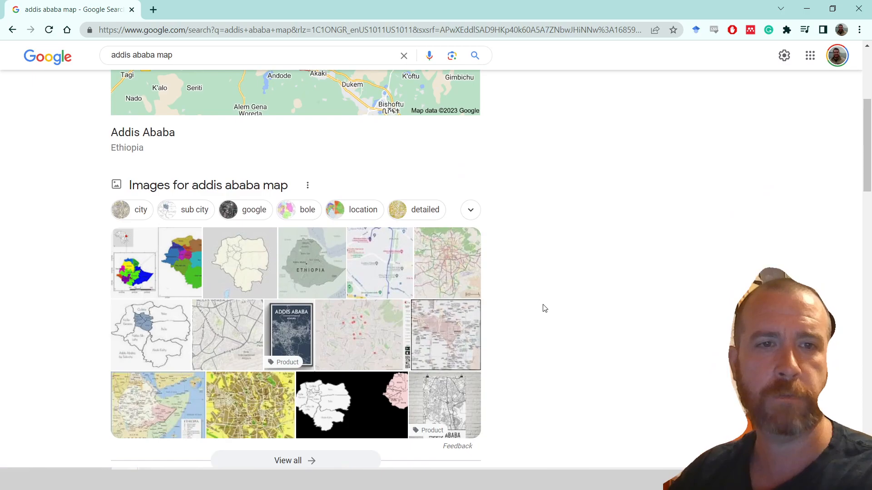
click(264, 270)
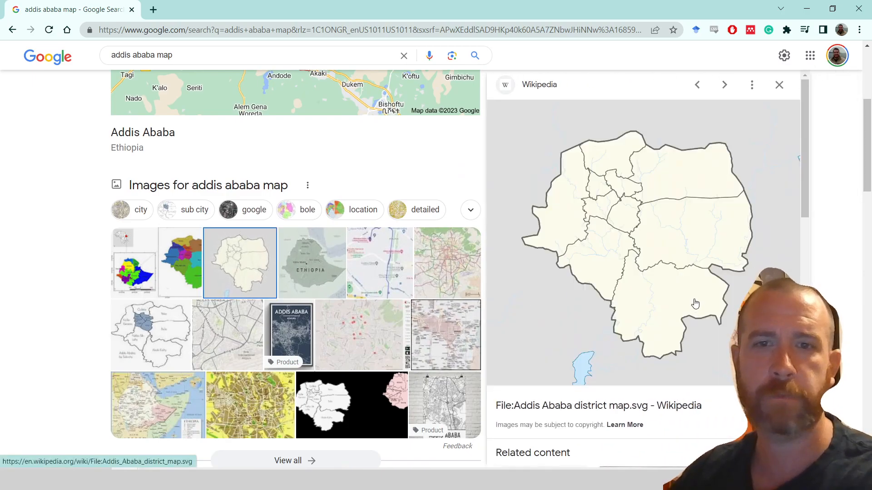
click(671, 234)
scroll(283, 269, down, 4)
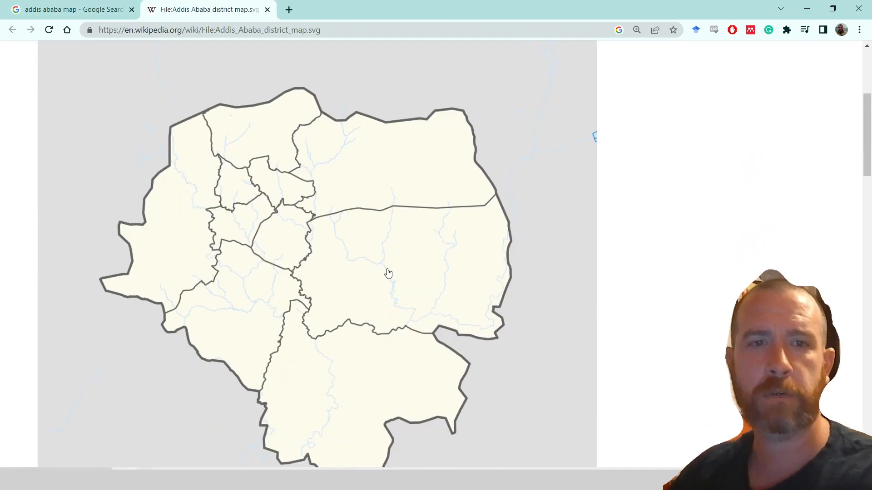
Open the full-size Addis Ababa district map file and capture a screenshot of the whole city outline
click(282, 269)
right_click(334, 234)
click(272, 229)
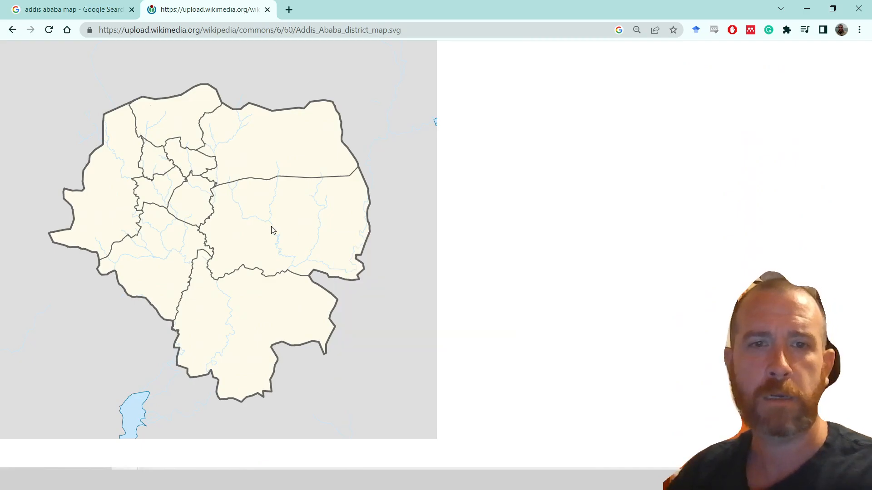
right_click(260, 228)
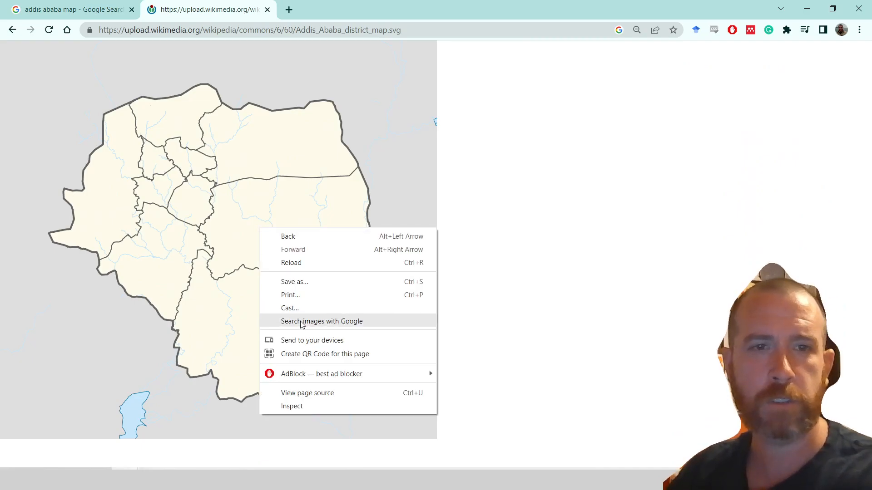
click(507, 110)
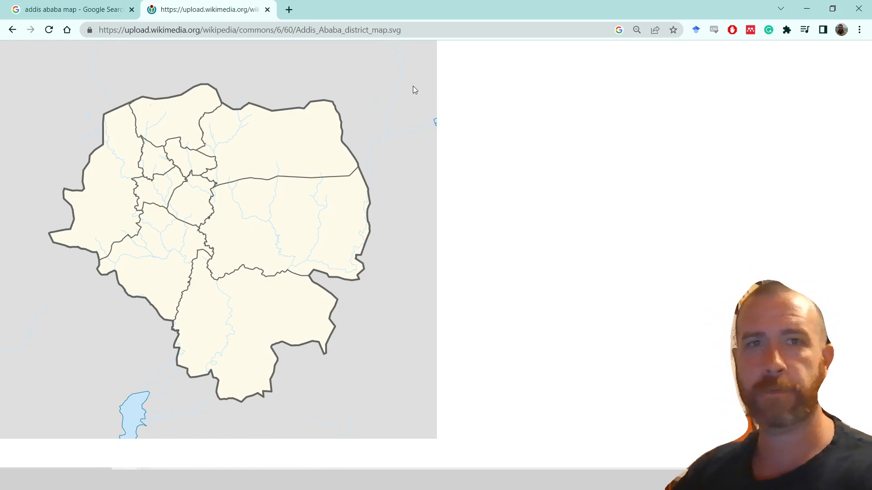
key(super+shift+s)
drag(419, 55, 14, 427)
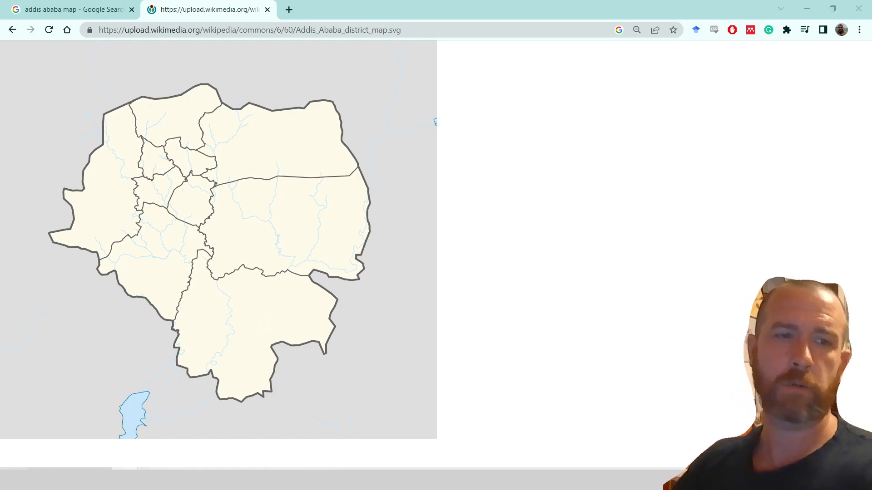
Launch GIMP and paste the captured Addis Ababa map as a new image
key(super)
text(g)
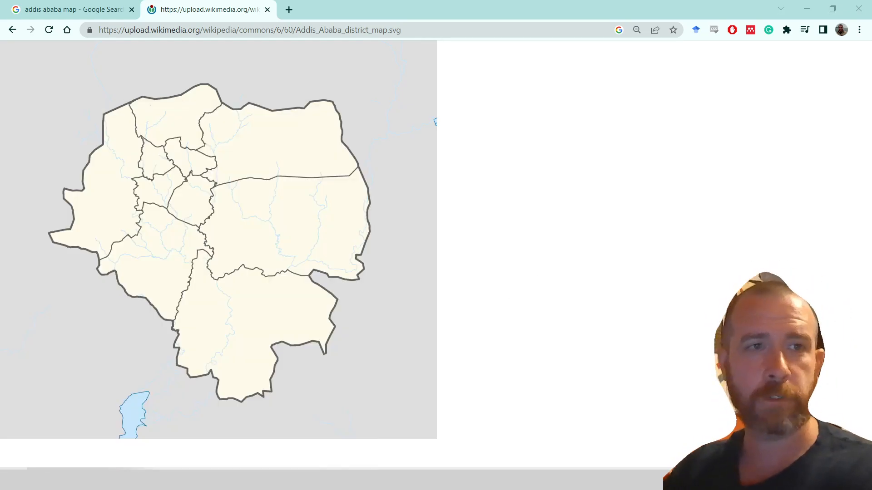
key(Return)
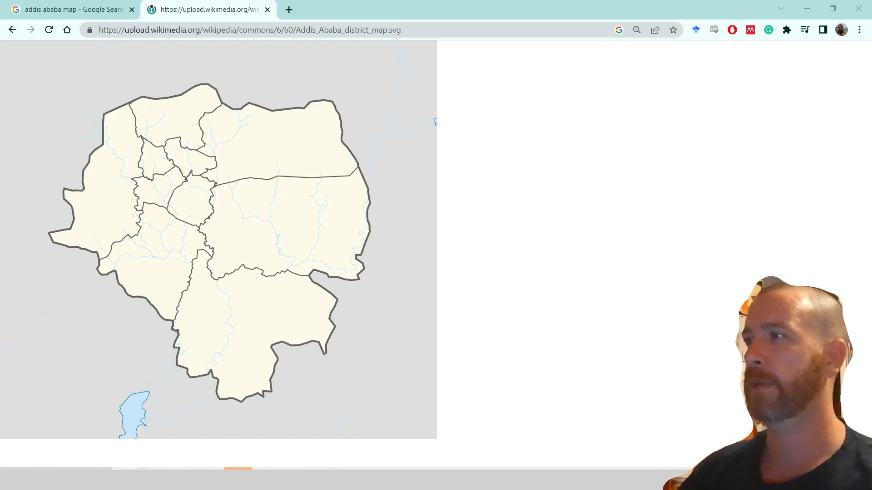
drag(871, 143, 590, 1)
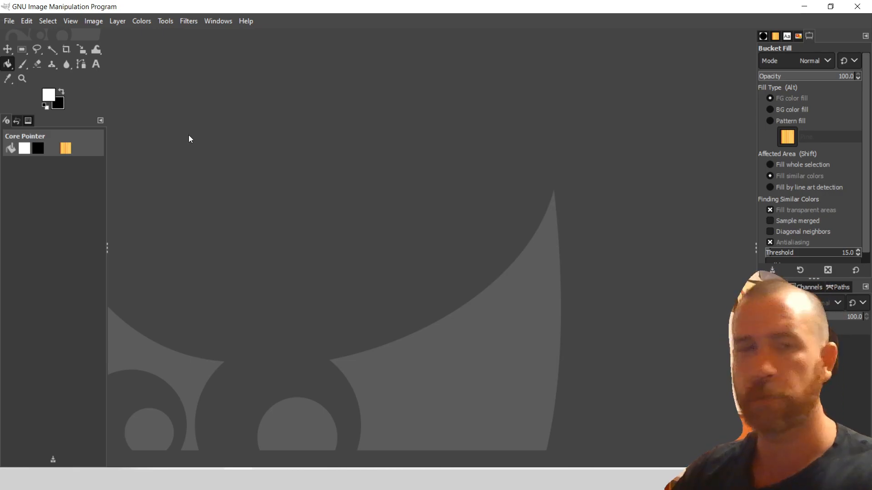
key(ctrl+shift+v)
click(9, 21)
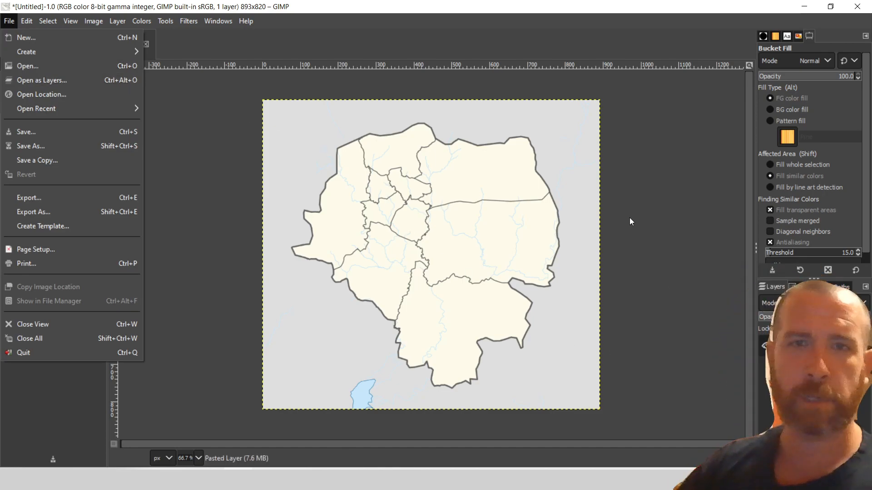
click(667, 181)
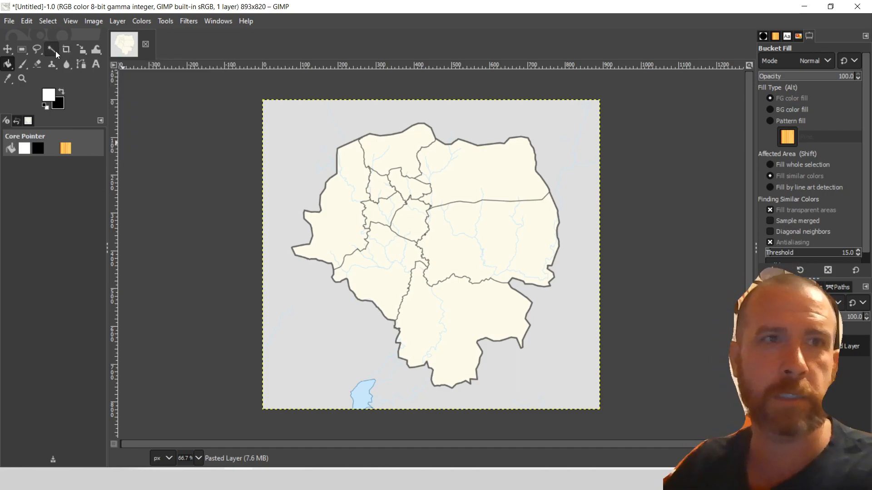
Select the cream city districts with Select by Color and make black the foreground color
drag(53, 51, 92, 67)
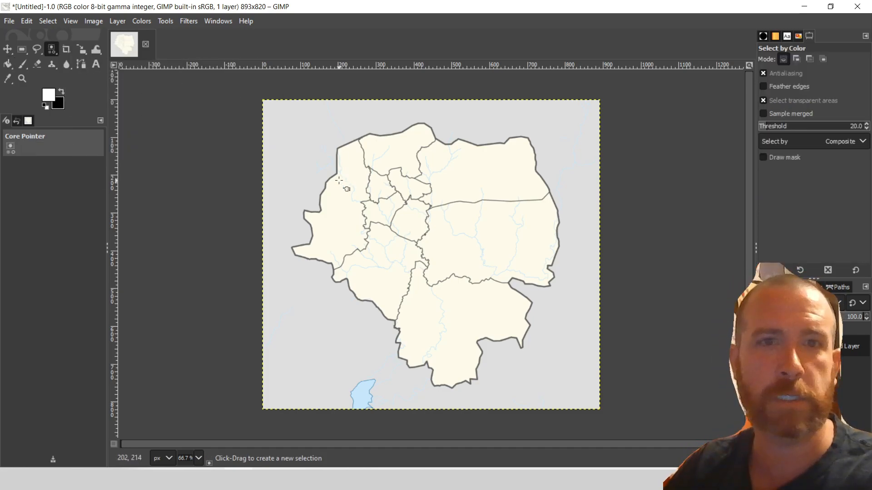
click(338, 222)
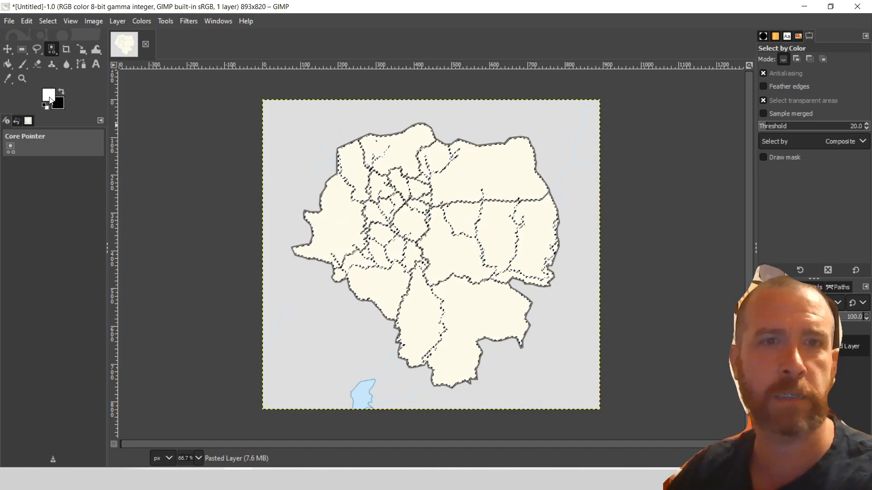
click(64, 91)
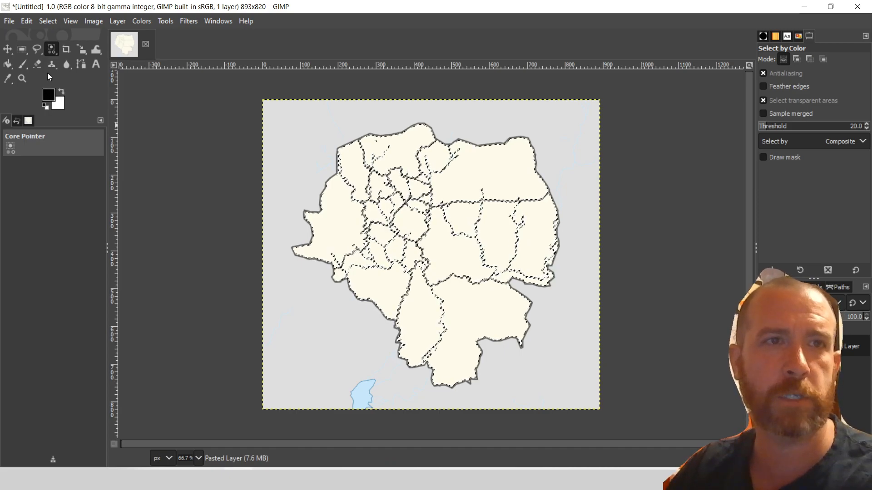
Paint the selected city districts entirely black with the Paintbrush, enlarging the brush size to 597
click(25, 65)
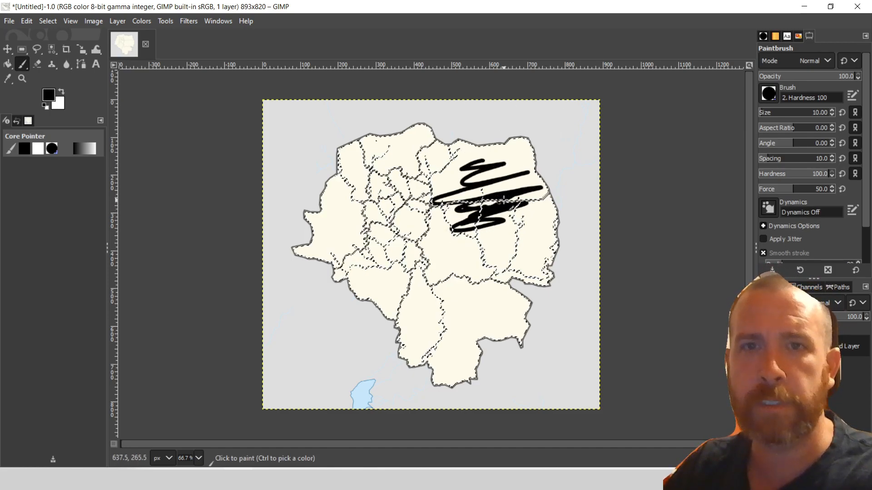
click(778, 115)
click(810, 113)
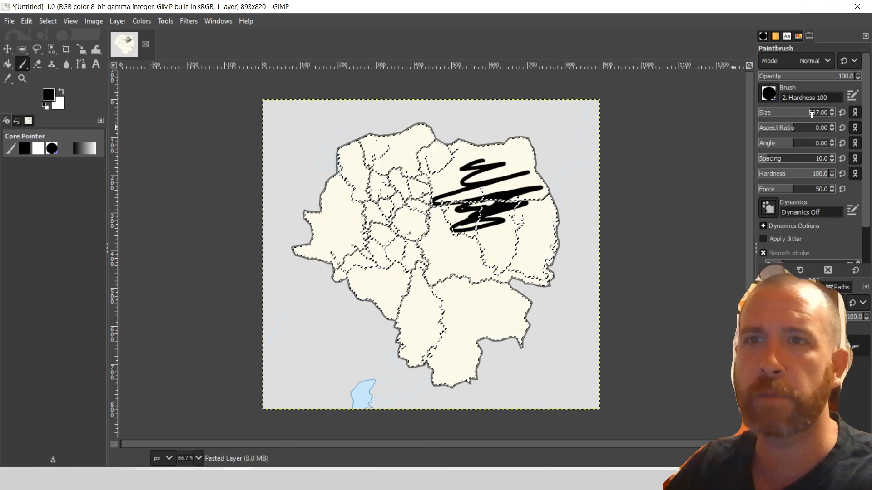
mouse_move(454, 186)
mouse_down()
mouse_move(384, 178)
mouse_move(479, 366)
mouse_up()
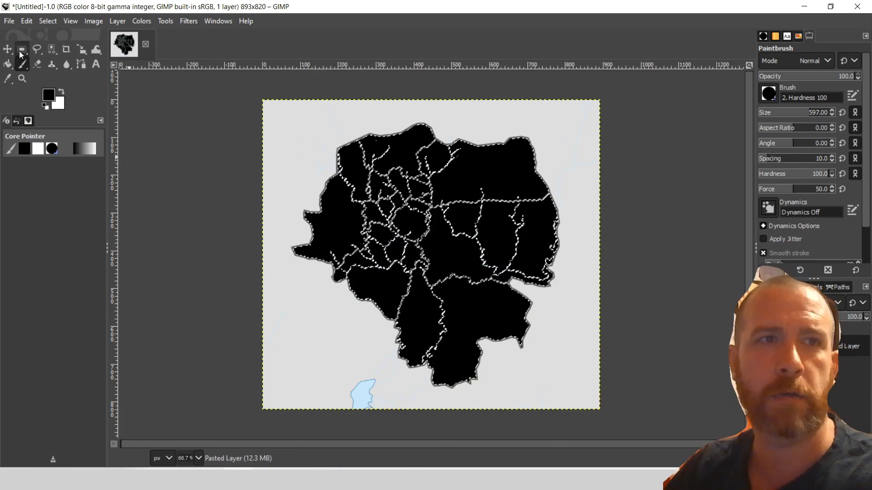
Clear the selection, select the grey district boundary lines by color, and paint them black with the Paintbrush
click(22, 50)
click(357, 159)
click(277, 119)
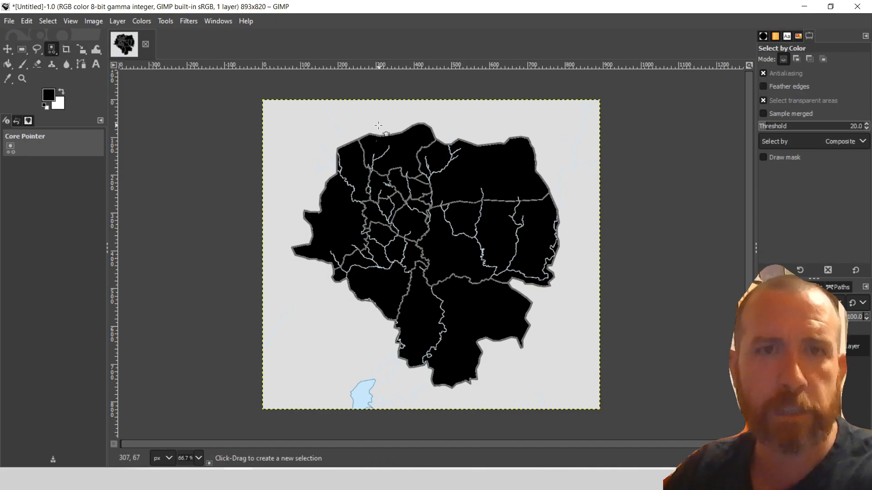
scroll(385, 140, up, 7)
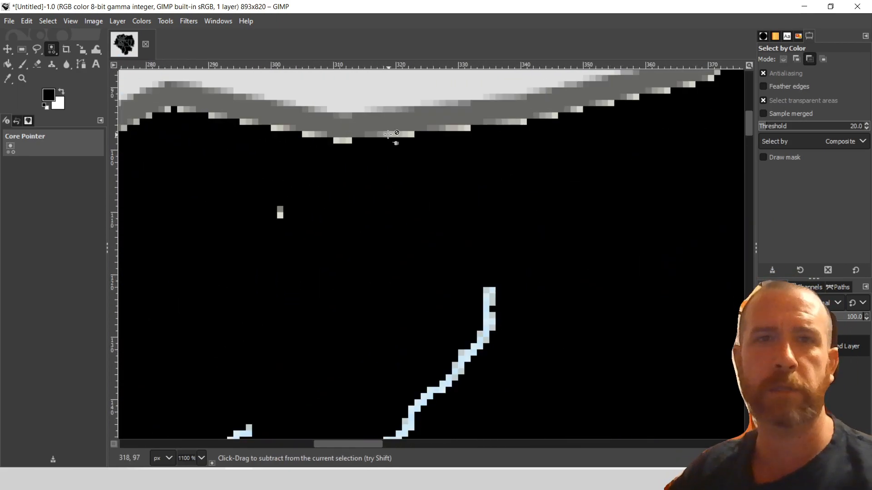
click(410, 124)
scroll(424, 140, down, 5)
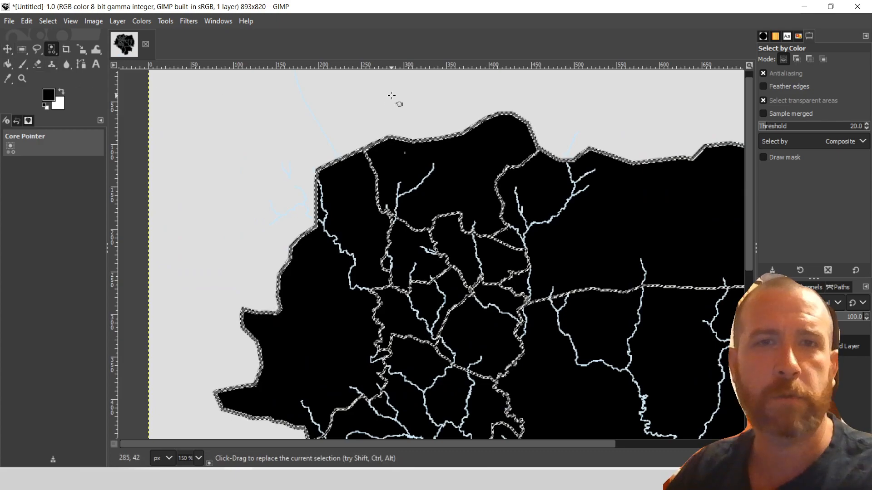
scroll(552, 143, down, 3)
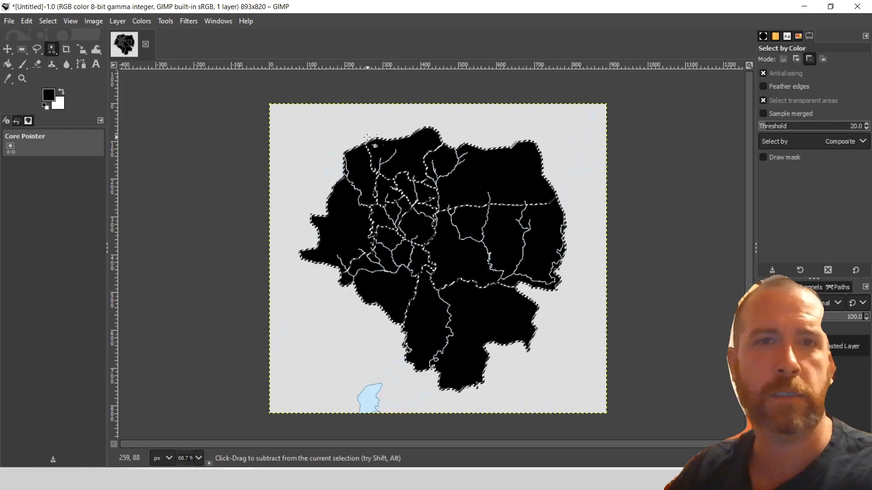
click(23, 65)
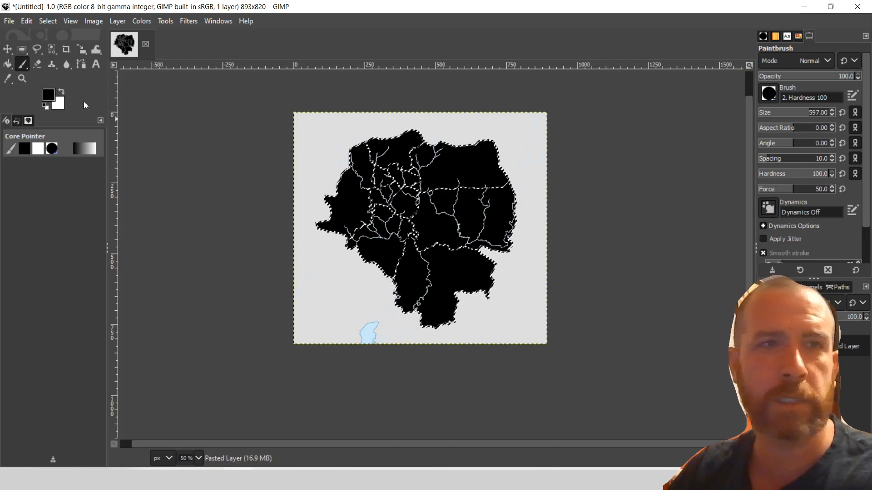
Make white the foreground color and set the Paintbrush size to 60
click(52, 49)
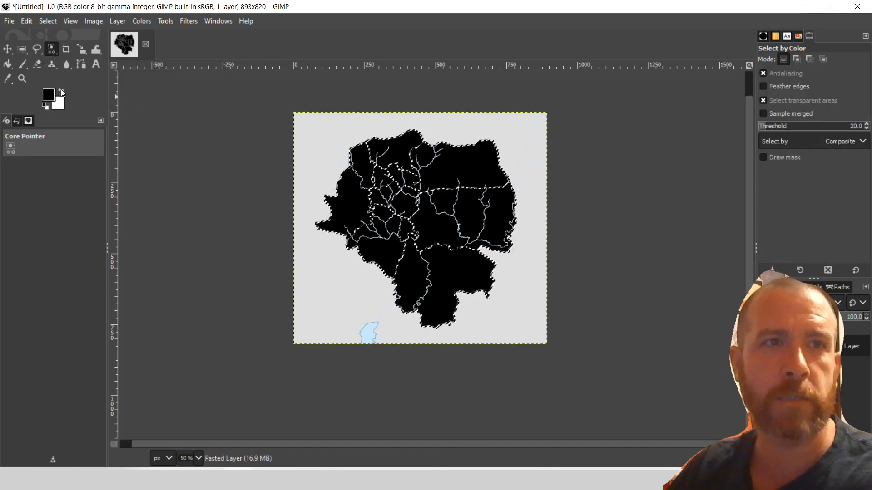
click(23, 64)
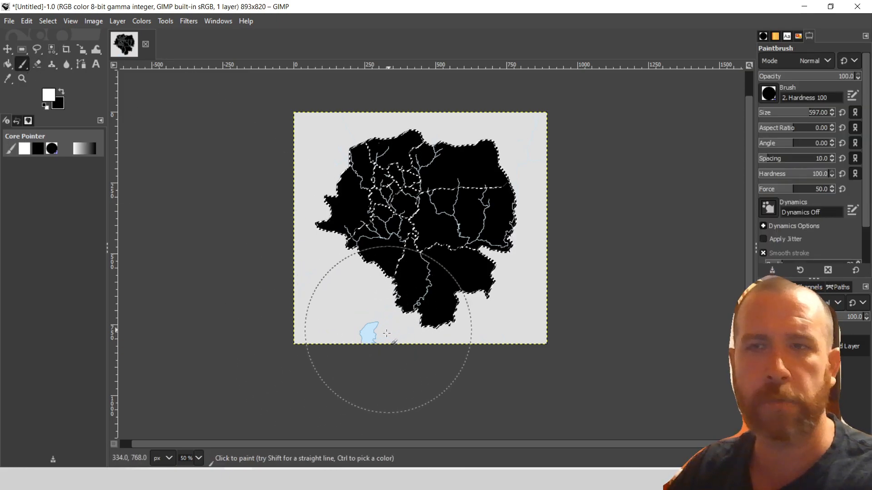
double_click(805, 114)
text(60)
key(Return)
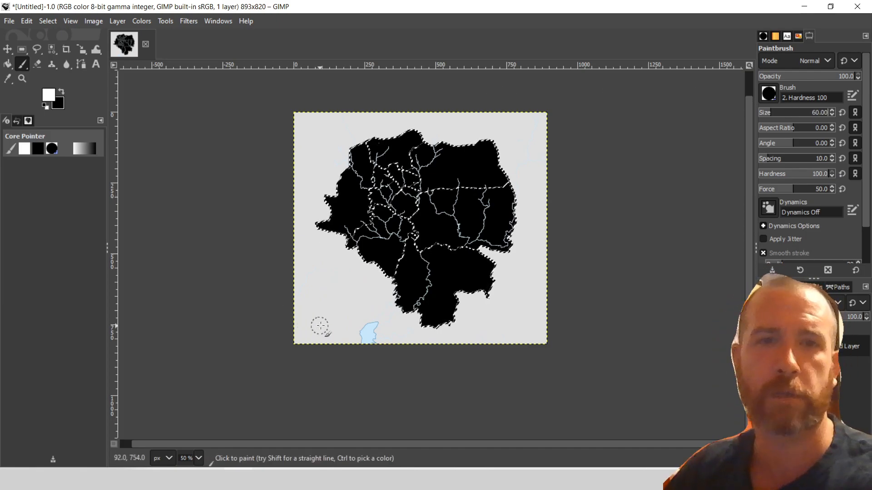
Clear the selection and paint the background below the city white, covering the blue lake
key(r)
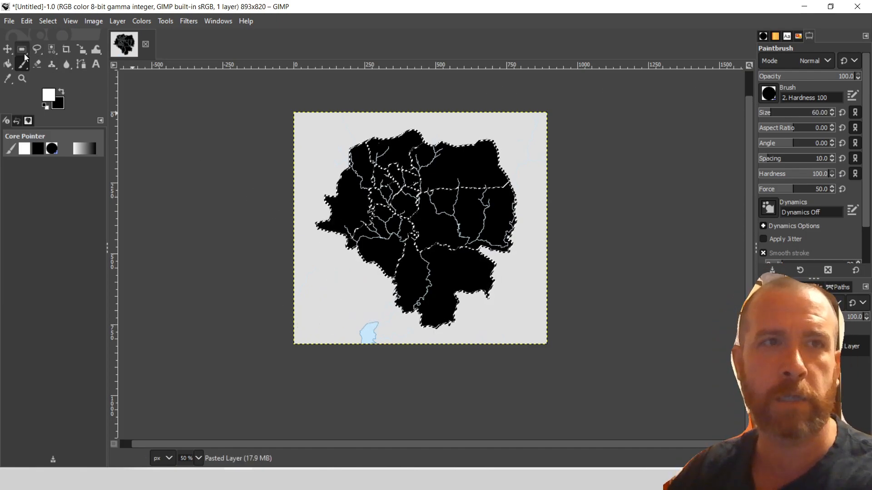
click(308, 158)
click(318, 137)
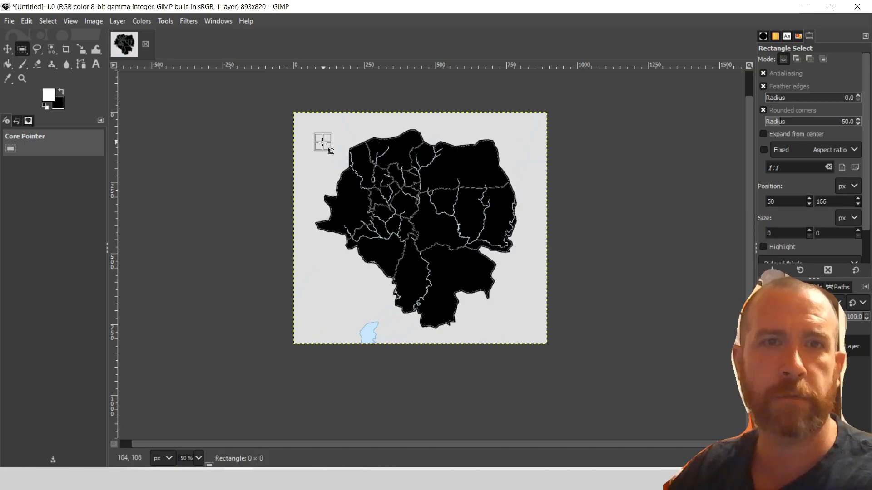
click(25, 66)
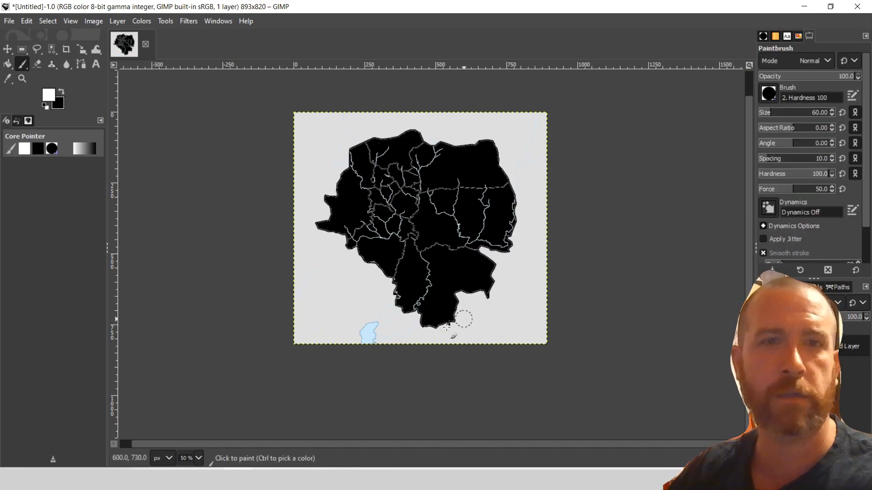
mouse_move(368, 331)
mouse_down()
mouse_move(370, 323)
mouse_move(379, 334)
mouse_move(326, 337)
mouse_move(346, 321)
mouse_move(325, 317)
mouse_move(327, 343)
mouse_move(296, 306)
mouse_move(307, 321)
mouse_move(298, 263)
mouse_move(329, 290)
mouse_move(295, 243)
mouse_move(352, 303)
mouse_move(334, 302)
mouse_move(369, 312)
mouse_move(406, 343)
mouse_move(441, 348)
mouse_move(541, 292)
mouse_move(506, 331)
mouse_move(524, 310)
mouse_move(516, 347)
mouse_move(527, 346)
mouse_up()
Select the grey background around the city by color and invert the selection
click(53, 48)
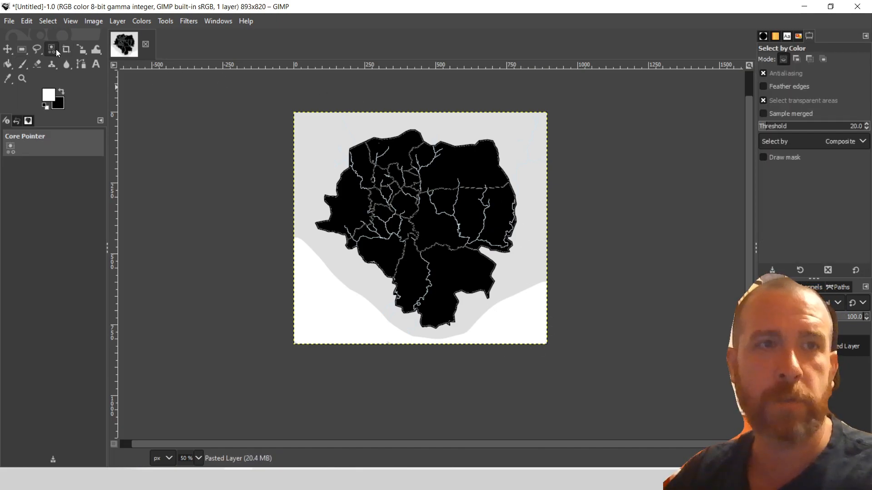
click(368, 293)
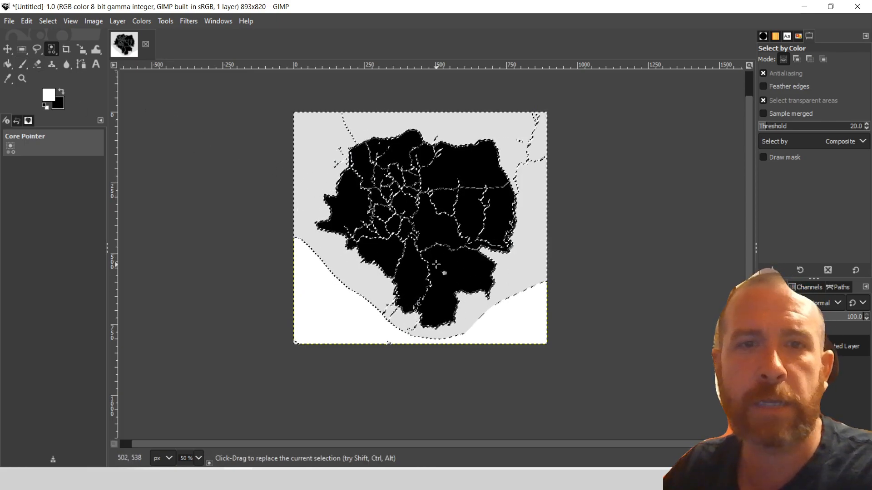
click(48, 21)
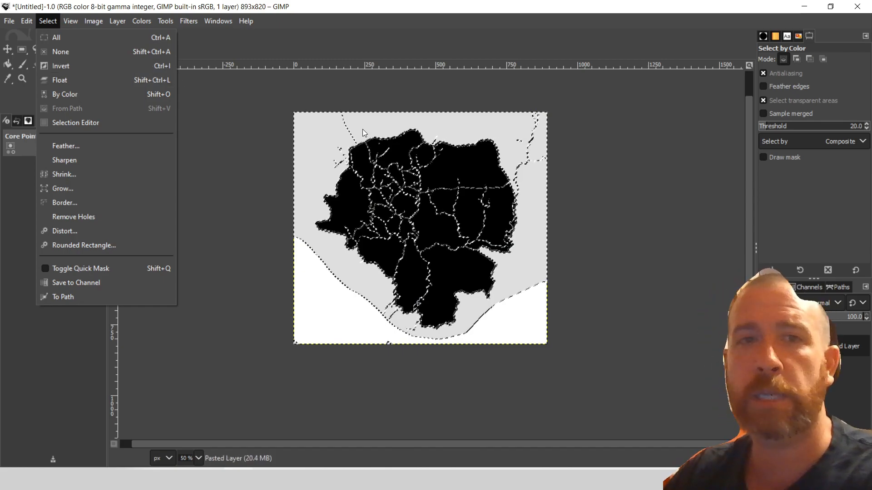
click(95, 67)
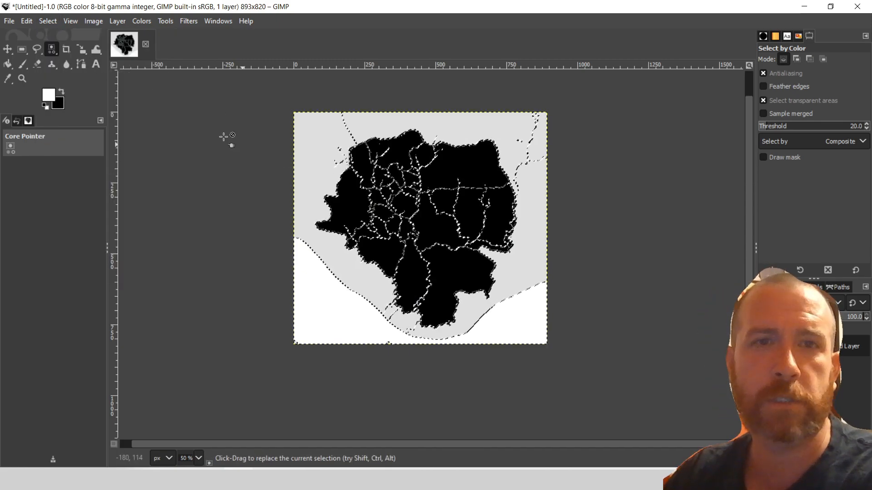
Paint over the remaining lines inside the city in black, clean up the black spots outside it, and restore white as foreground color
click(23, 64)
click(61, 92)
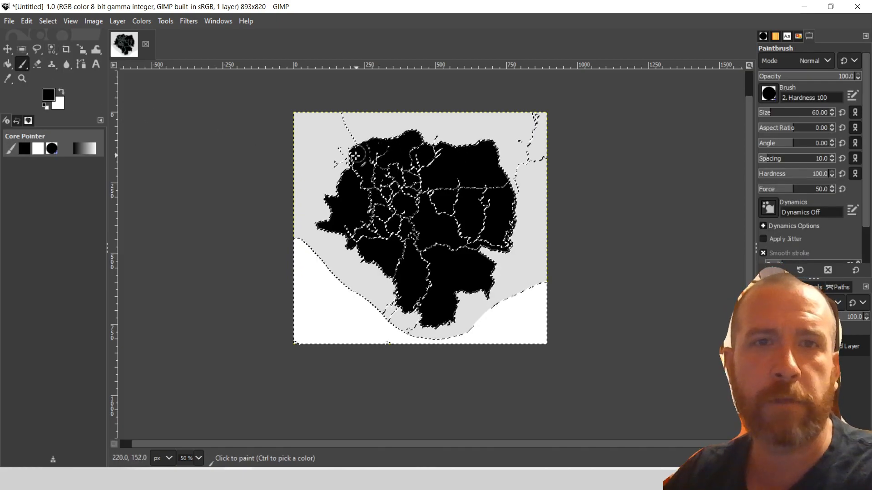
drag(363, 300, 372, 297)
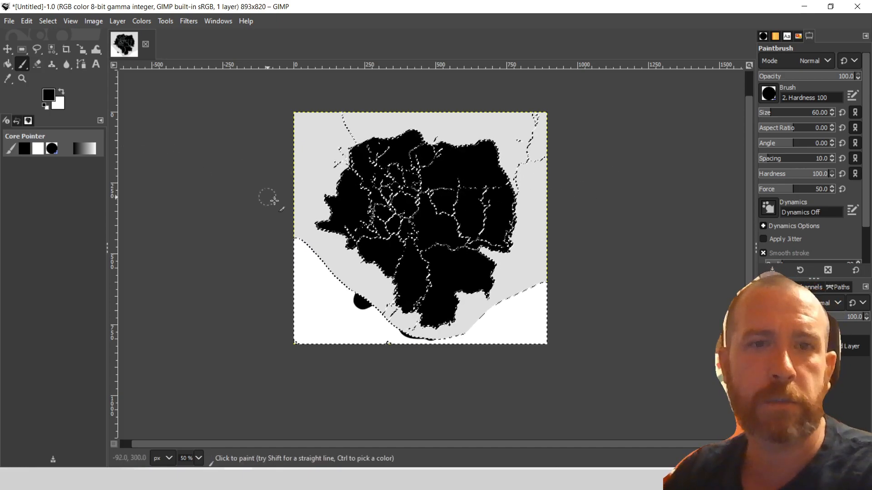
key(x)
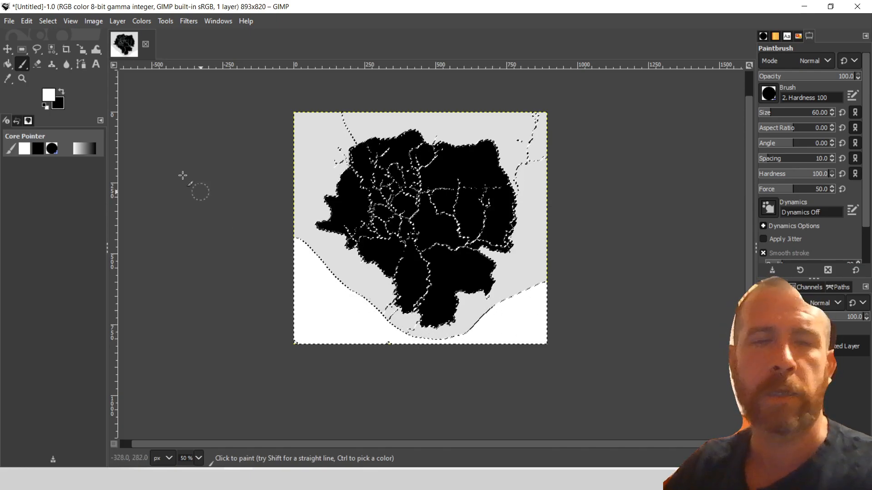
Try to erase the grey background at the city's southwest edge, and return to the Paintbrush with white as foreground color
click(53, 50)
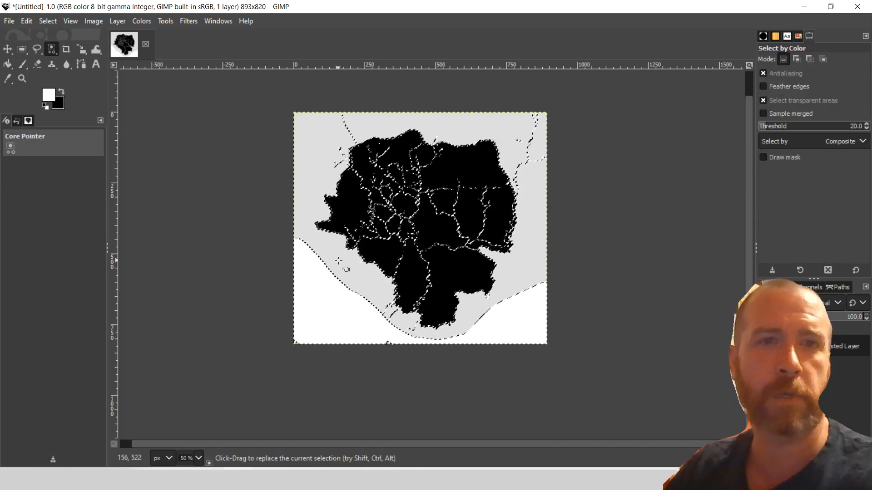
click(37, 66)
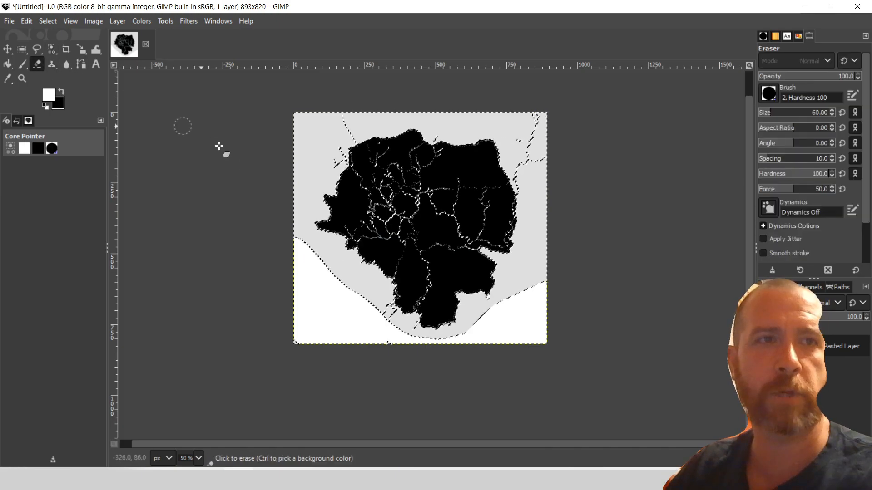
drag(323, 235, 387, 243)
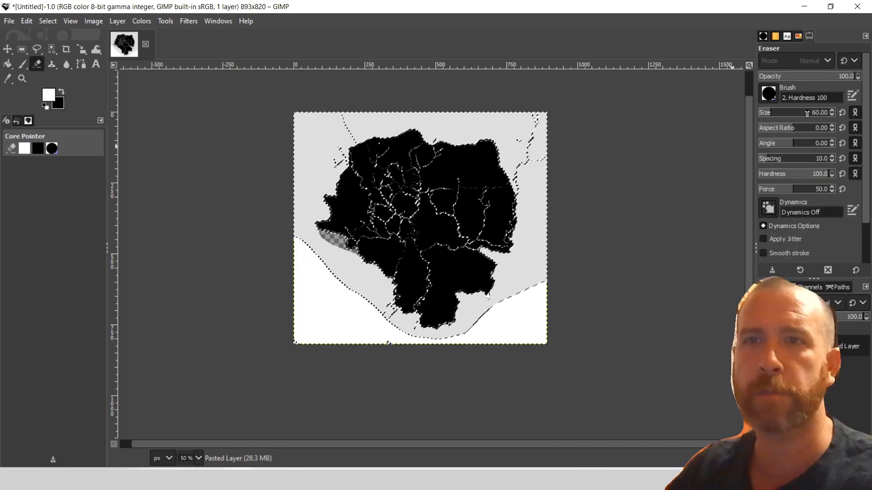
click(61, 93)
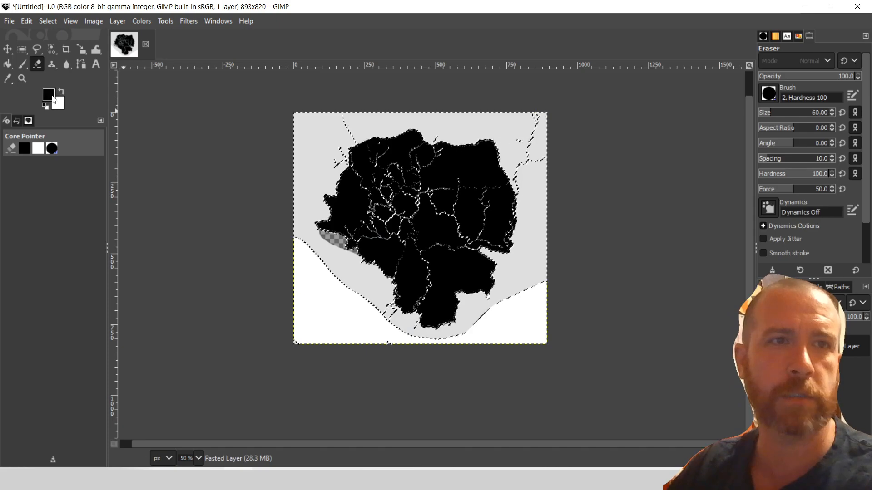
click(53, 100)
click(24, 63)
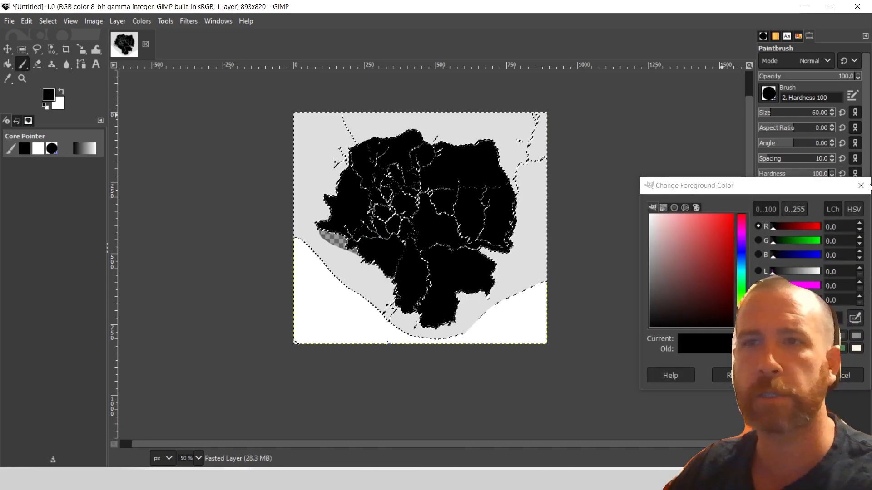
click(861, 185)
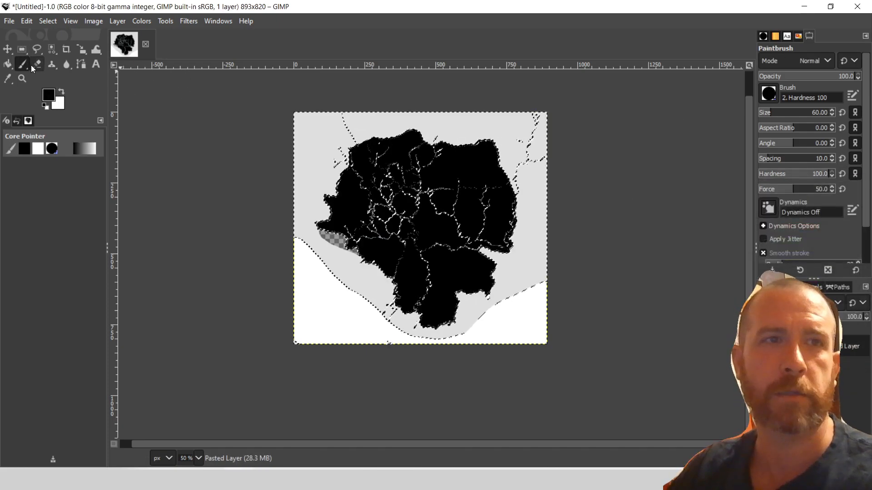
click(62, 92)
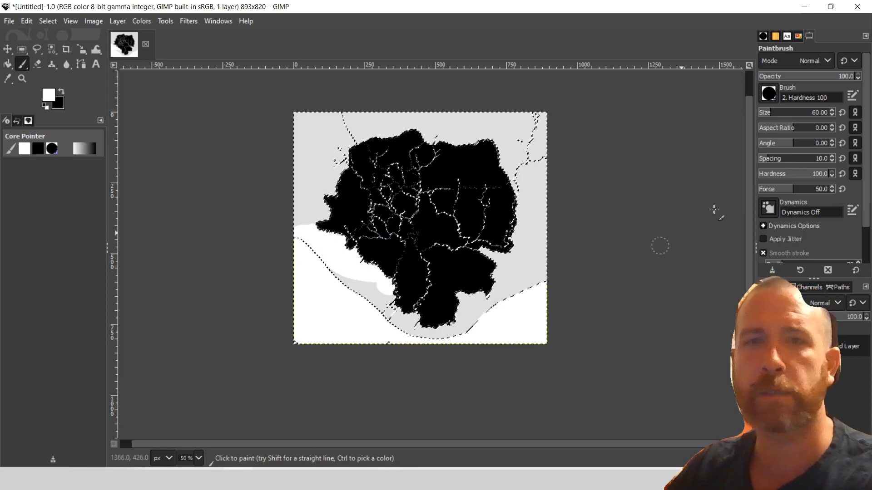
Set the Paintbrush size to 453, paint all the grey background around the city white, and clear the selection
click(800, 116)
mouse_move(539, 153)
mouse_down()
mouse_move(286, 189)
mouse_move(553, 234)
mouse_move(303, 256)
mouse_move(550, 318)
mouse_up()
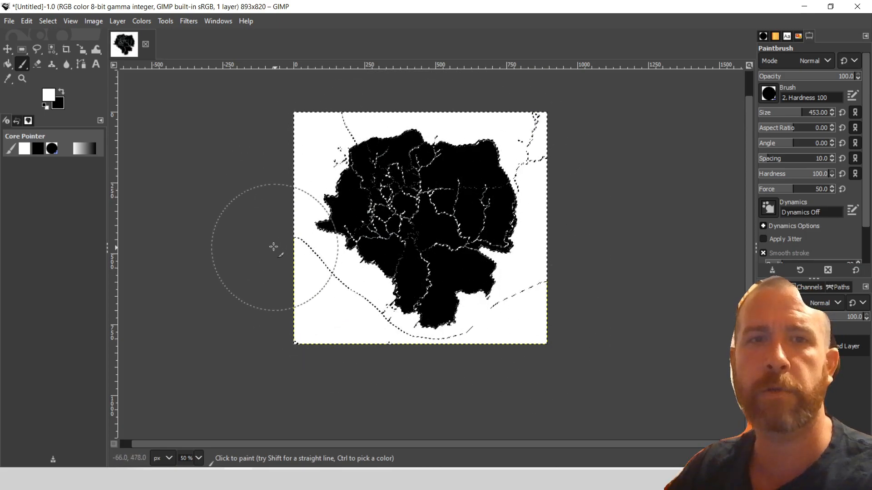
click(22, 49)
click(308, 300)
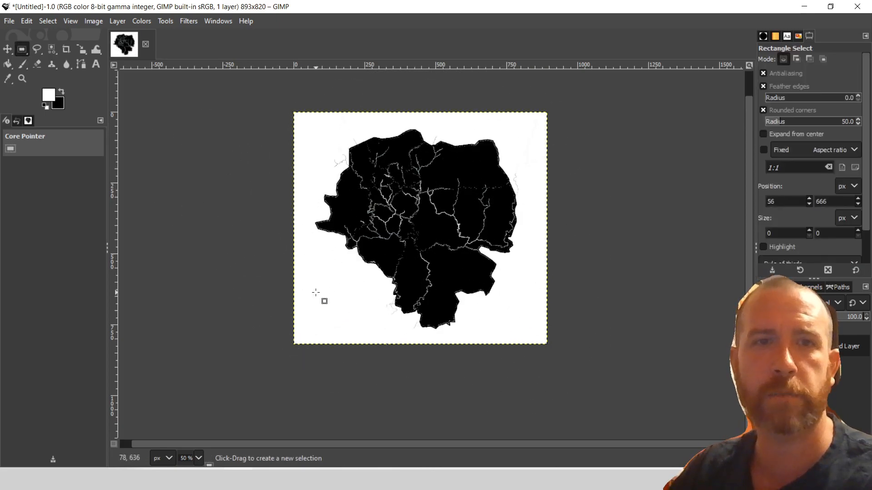
Paint over the stray lines outside the city's northern and eastern outline in white with a size 44 Paintbrush
scroll(492, 170, up, 2)
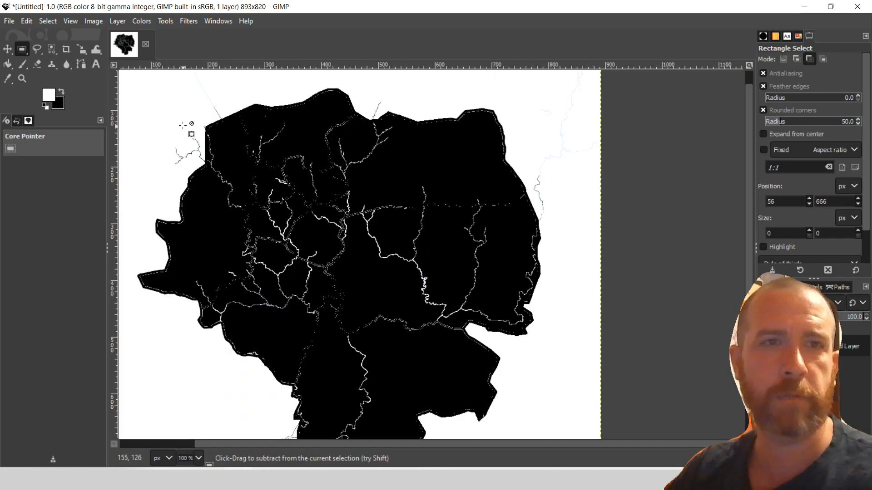
scroll(220, 105, up, 3)
scroll(220, 104, up, 1)
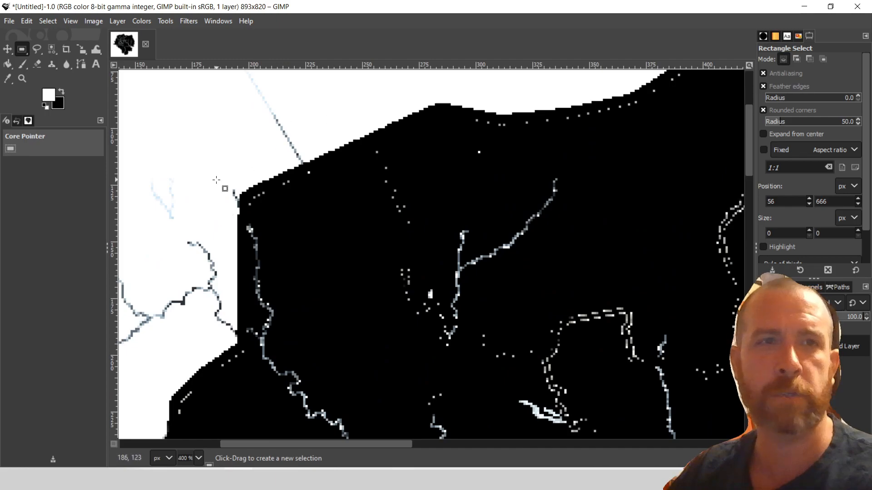
click(22, 64)
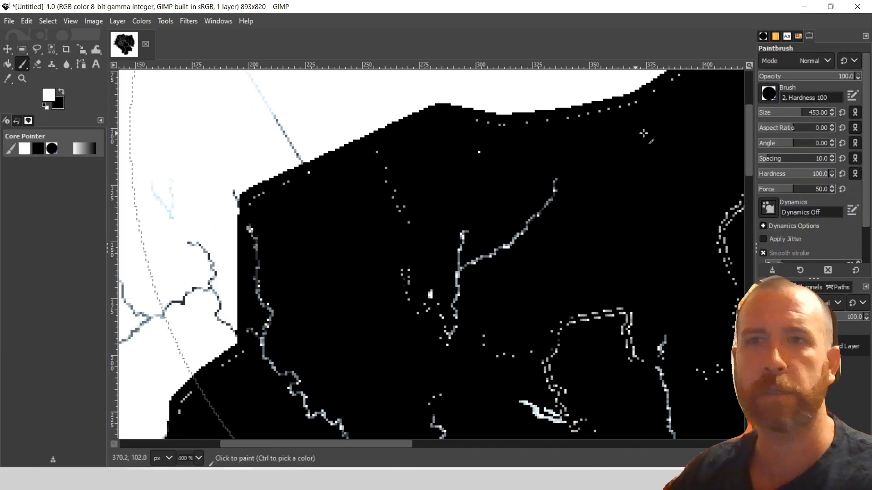
mouse_move(263, 113)
mouse_down()
mouse_move(238, 115)
mouse_move(284, 114)
mouse_move(172, 200)
mouse_move(181, 306)
mouse_move(124, 294)
mouse_up()
scroll(217, 159, down, 5)
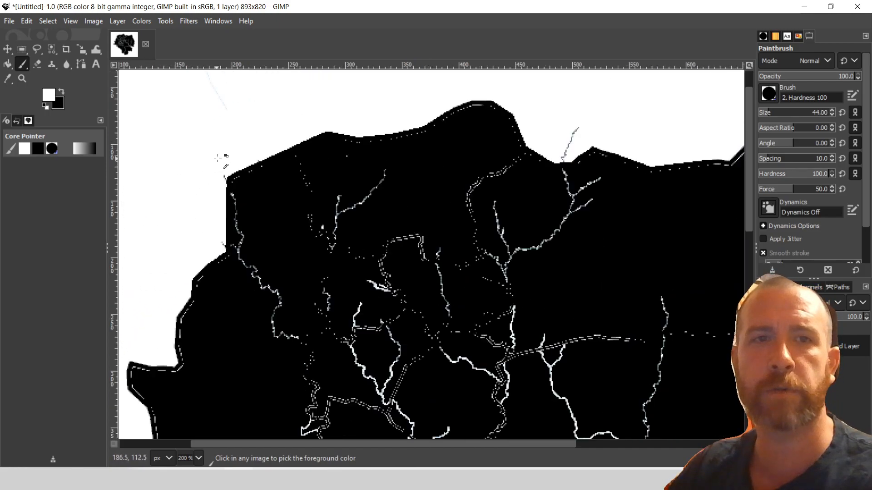
mouse_move(470, 130)
mouse_down()
mouse_move(447, 209)
mouse_move(454, 221)
mouse_up()
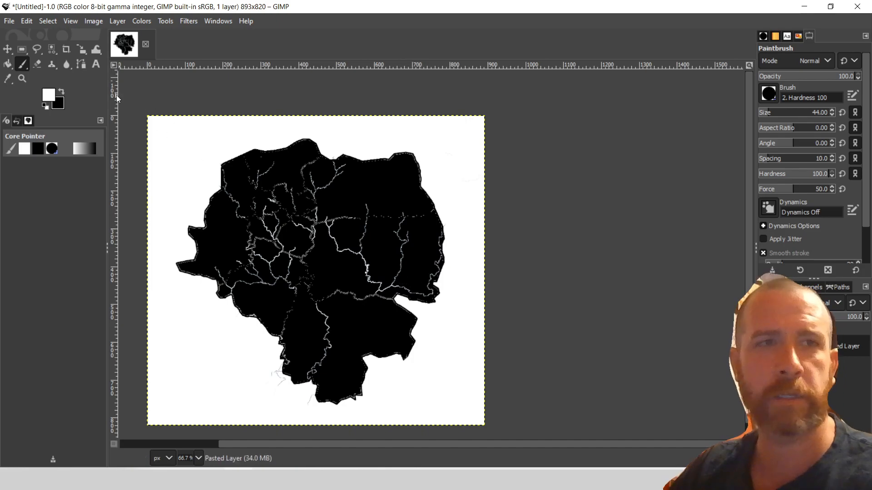
Fuzzy-select the white background around the city and invert the selection to cover the city area
click(52, 49)
click(204, 150)
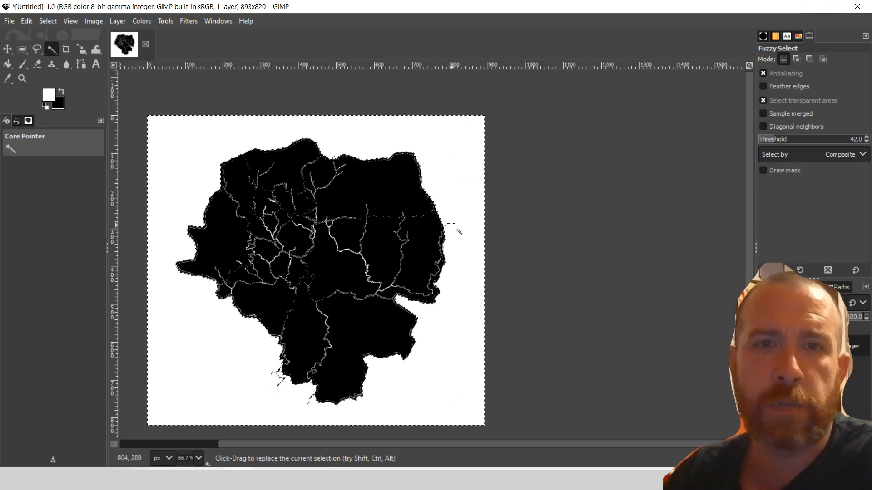
click(197, 129)
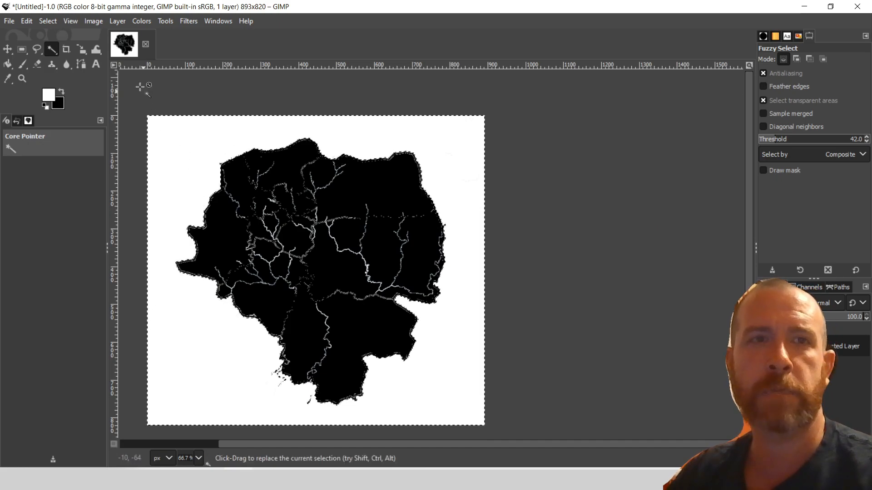
click(86, 21)
mouse_move(70, 23)
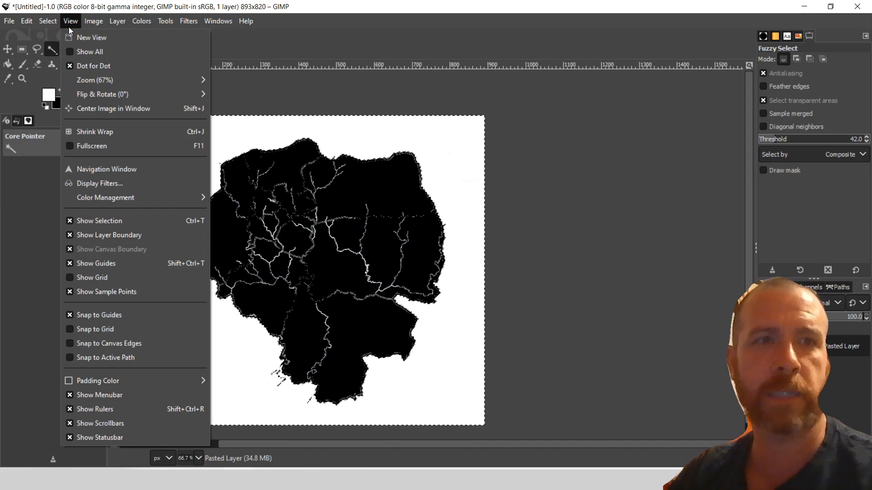
click(62, 71)
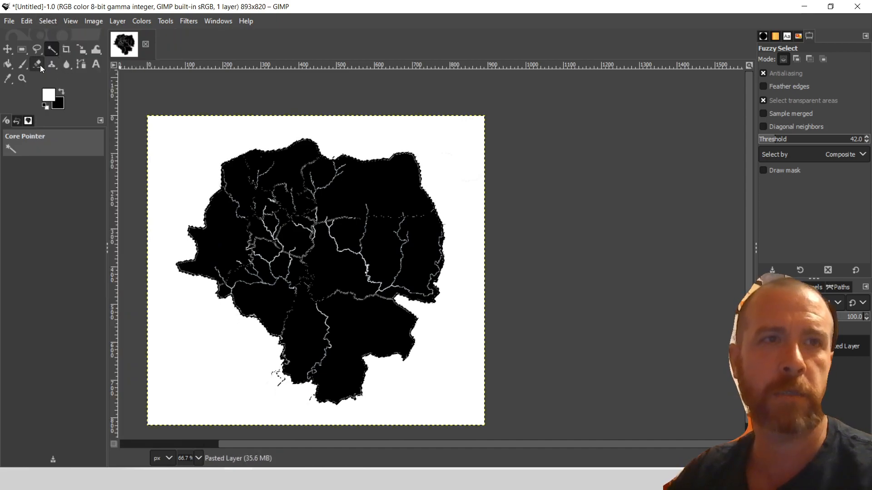
Paint the whole city solid black with a size 443 Paintbrush, and clear the selection
click(21, 67)
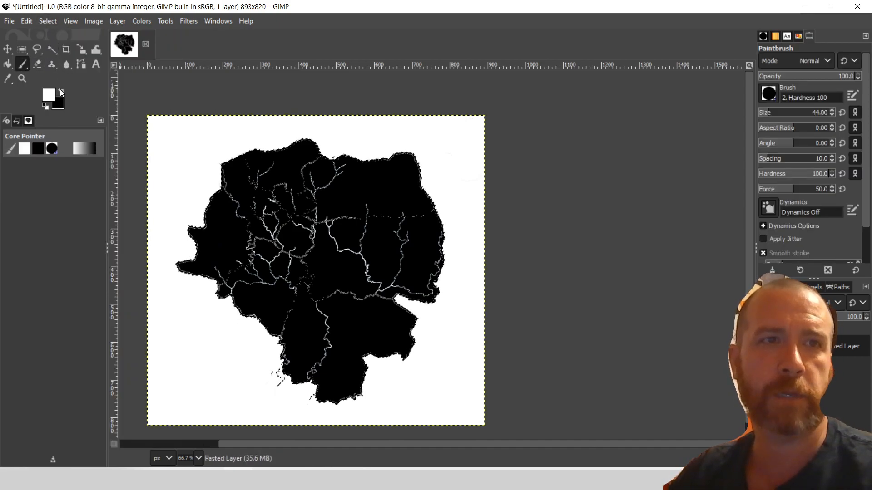
click(62, 91)
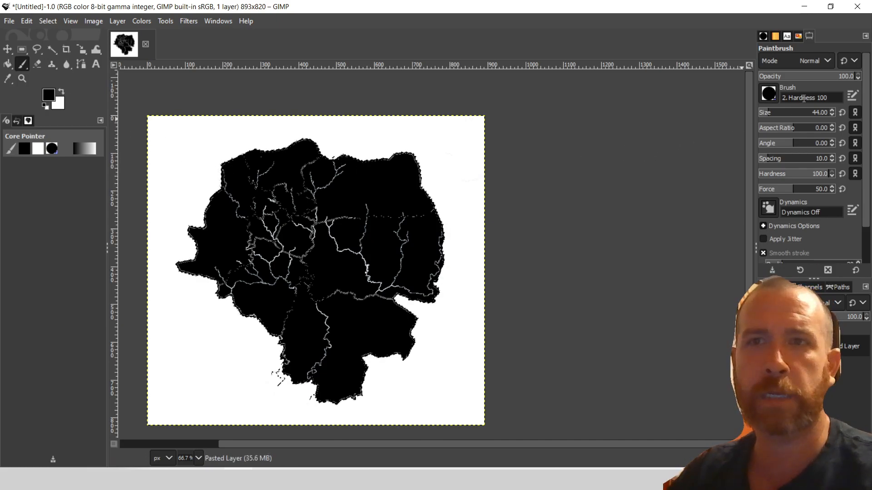
click(801, 113)
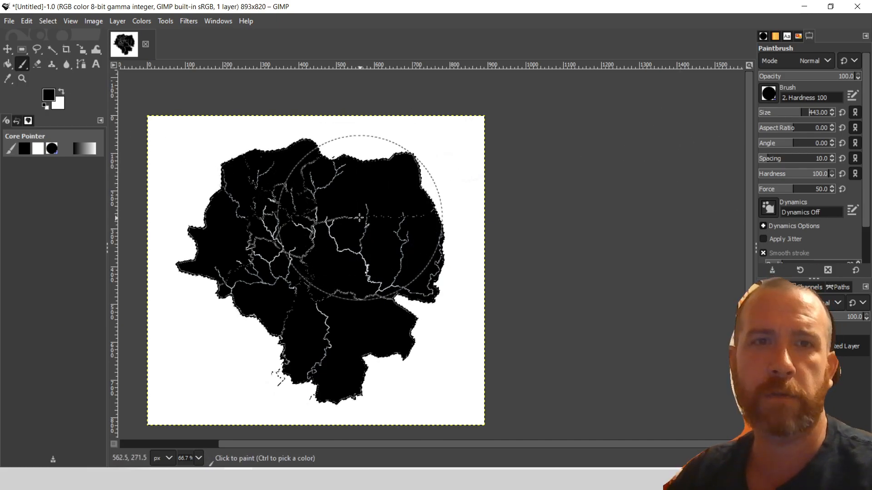
mouse_move(330, 219)
mouse_down()
mouse_move(267, 209)
mouse_move(287, 327)
mouse_move(335, 350)
mouse_move(262, 307)
mouse_move(224, 195)
mouse_move(401, 210)
mouse_move(314, 267)
mouse_up()
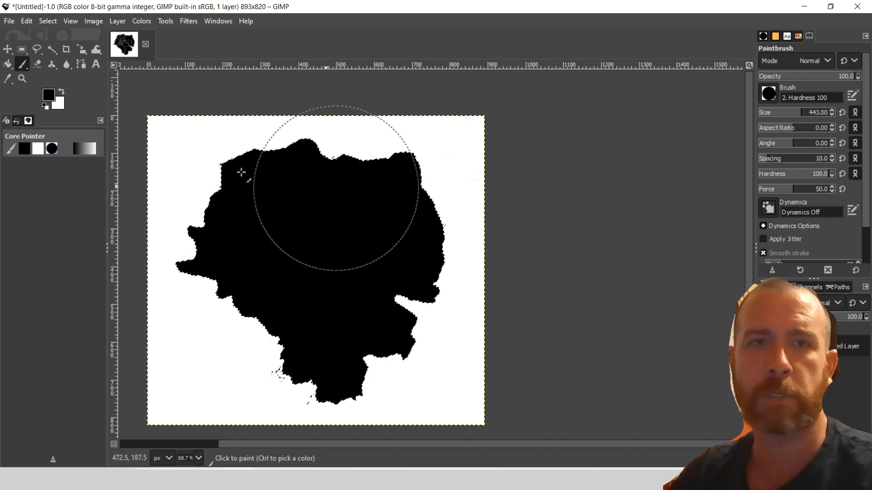
click(22, 49)
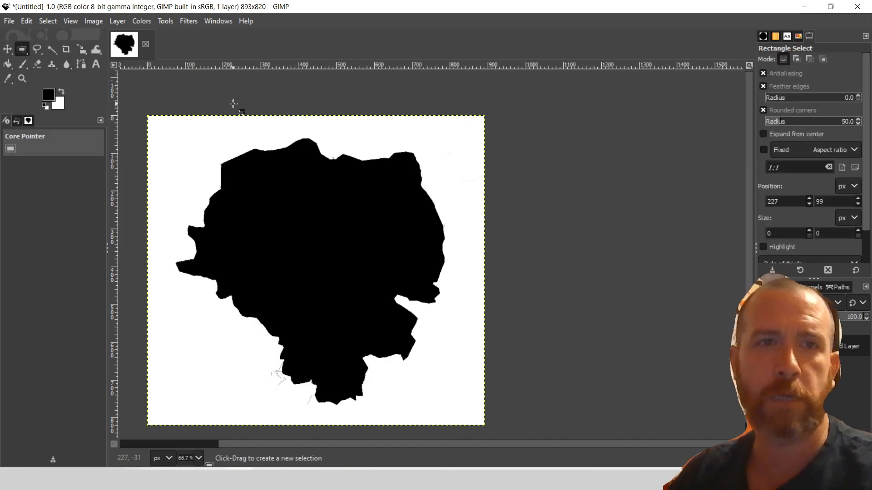
click(545, 143)
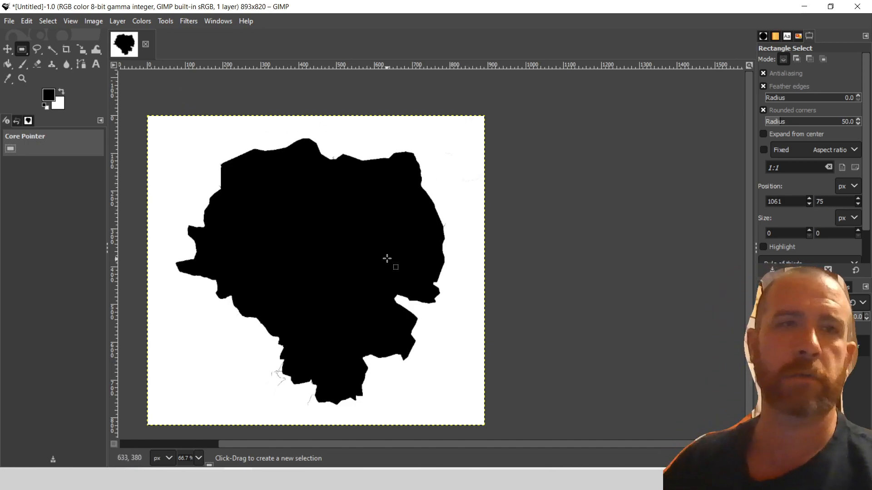
Export the finished map to the Desktop as addis.png with the default PNG options
key(ctrl)
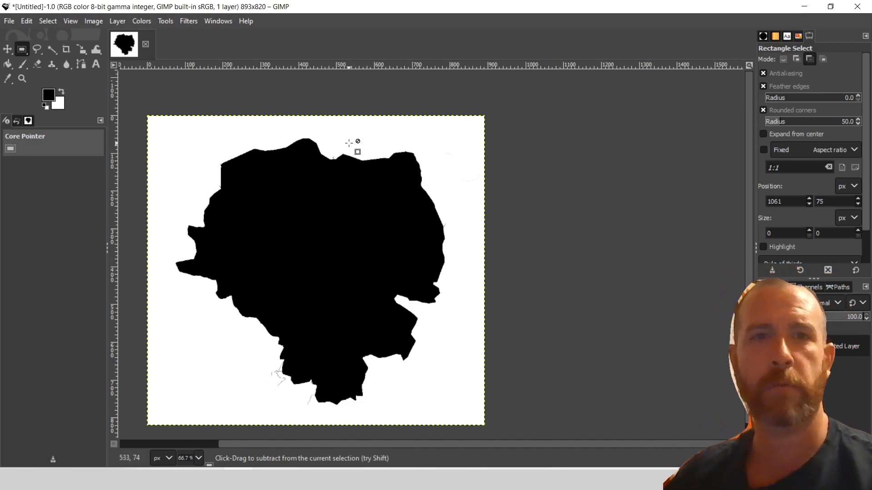
click(28, 22)
mouse_move(9, 18)
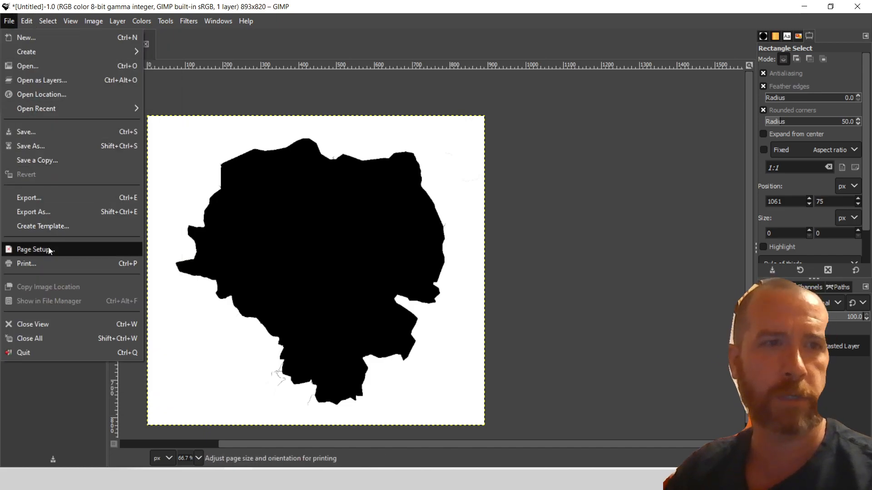
click(56, 196)
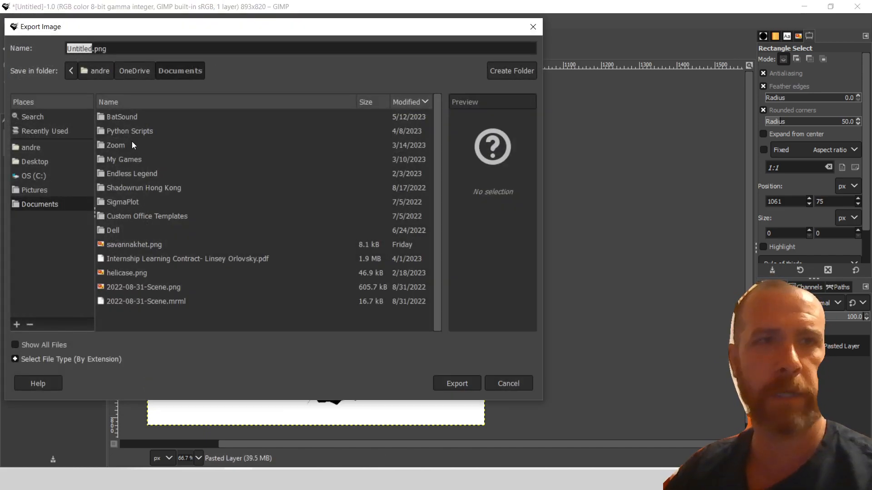
text(ada)
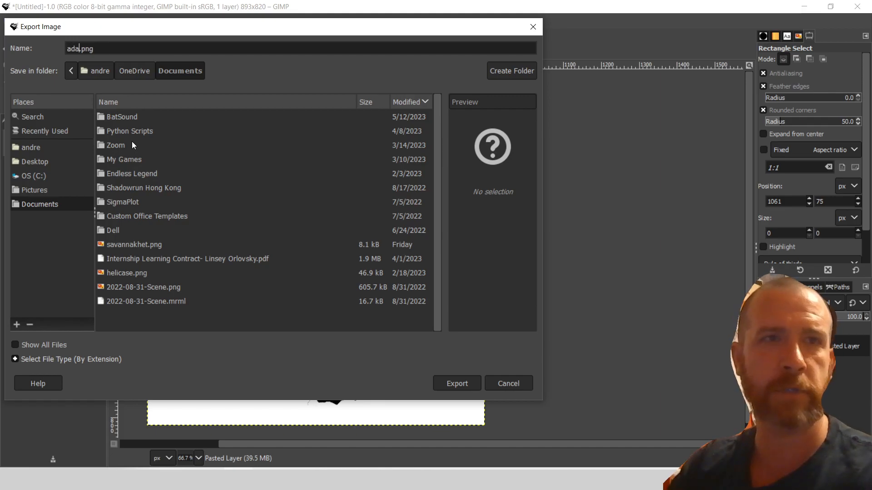
text(is)
key(BackSpace)
key(BackSpace)
text(dis)
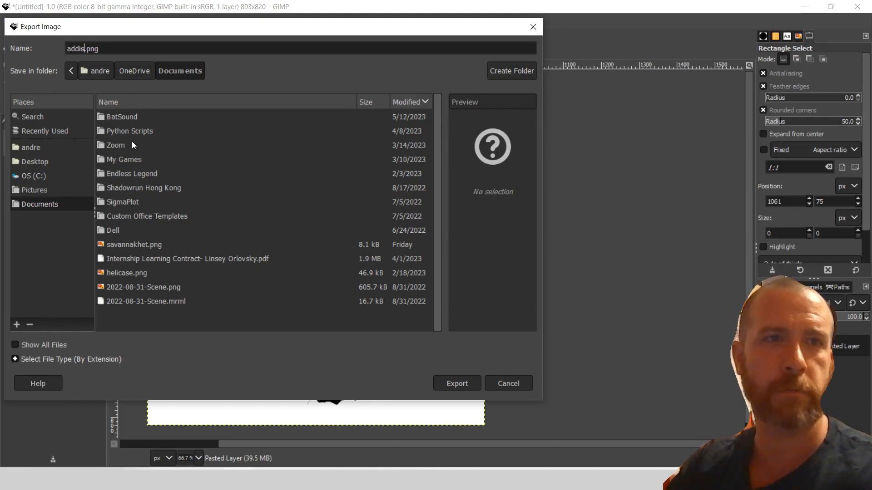
click(38, 162)
click(465, 382)
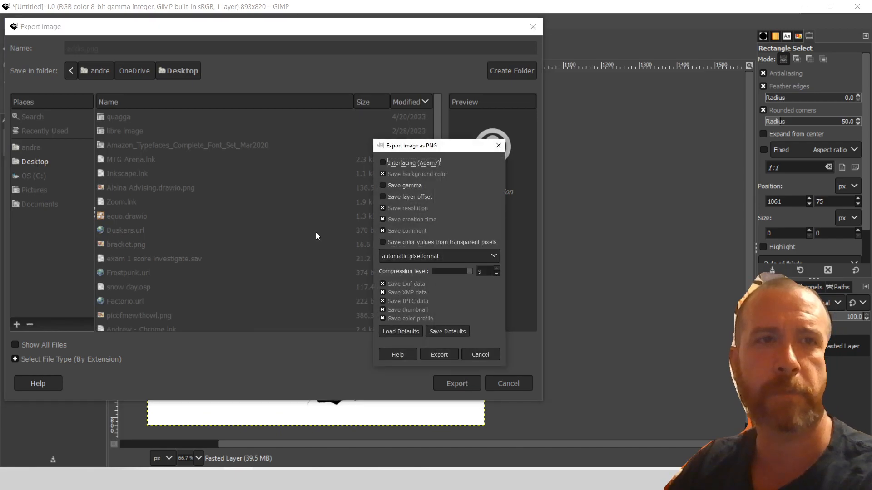
click(446, 355)
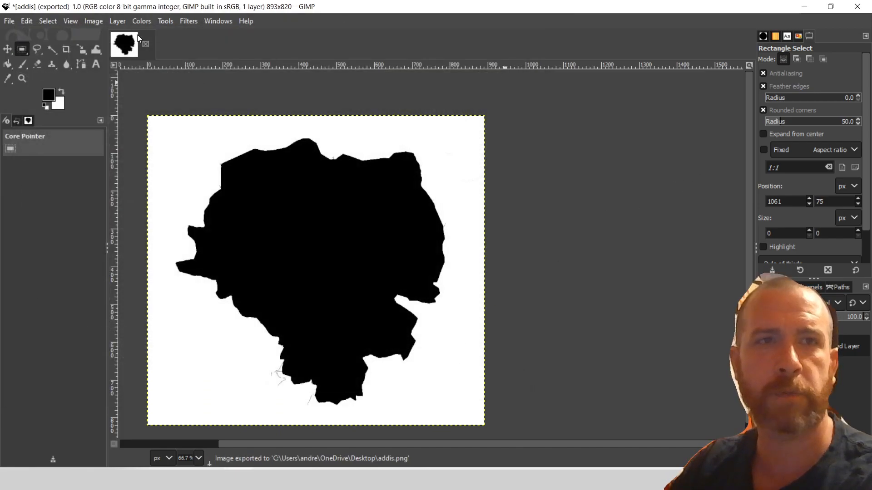
Quit GIMP discarding the unsaved changes, and close the browser window with the Addis Ababa district map
click(866, 7)
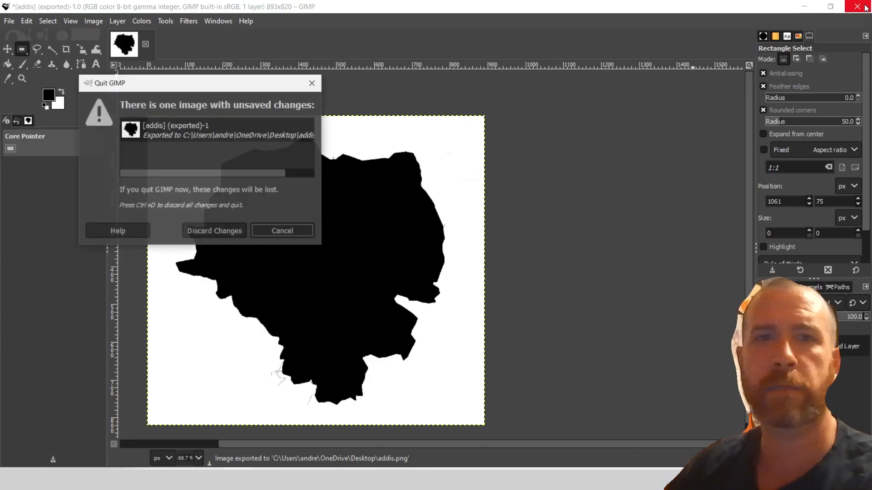
click(234, 231)
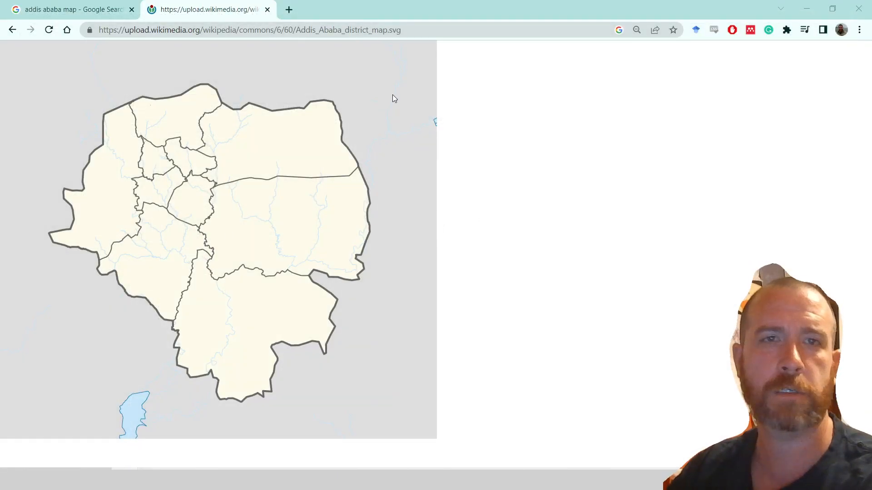
click(864, 9)
Return to the Setup controls at the start of the StreetDogSimPubVersion interface in NetLogo
scroll(528, 270, up, 1)
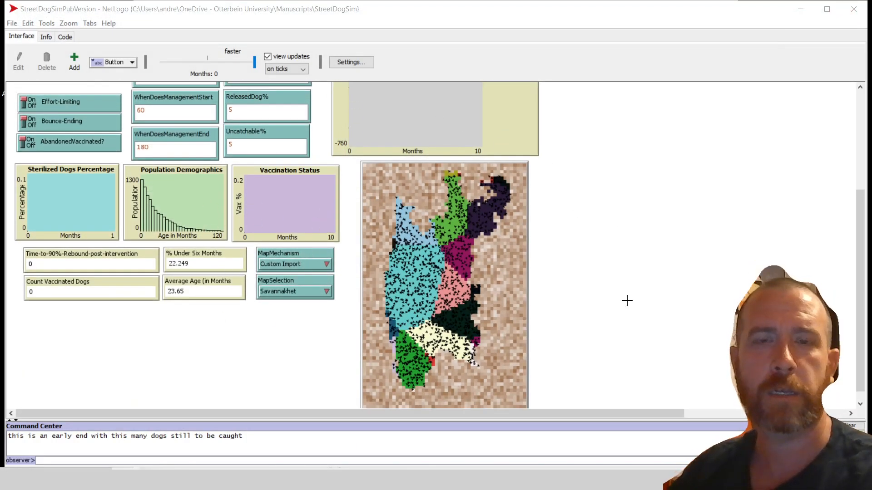
scroll(863, 275, up, 1)
drag(863, 274, 828, 160)
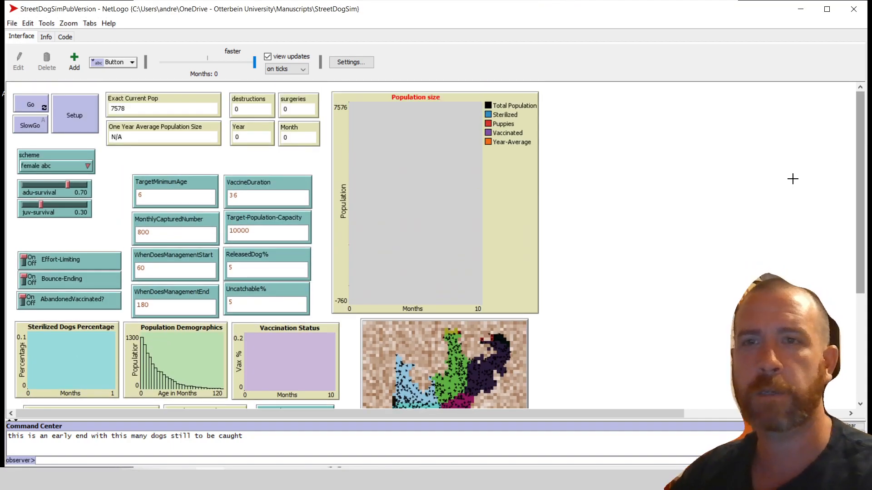
Switch to File Explorer and open the StreetDogSim folder
click(198, 476)
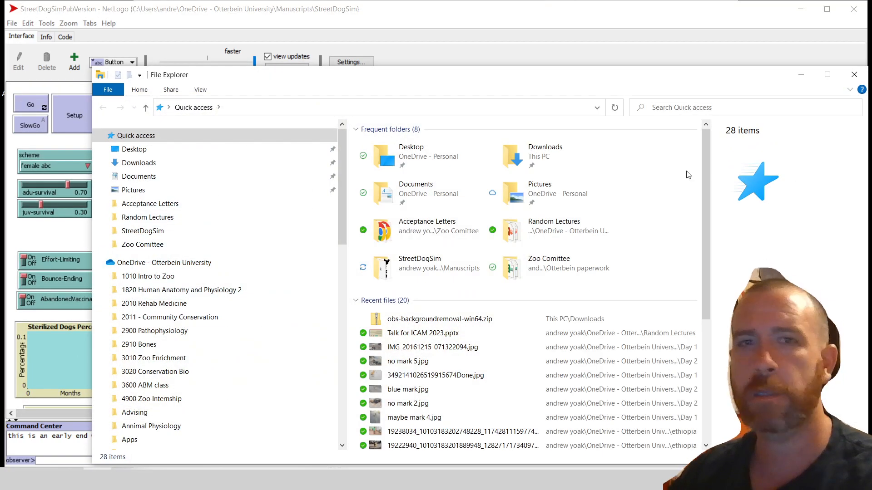
double_click(411, 270)
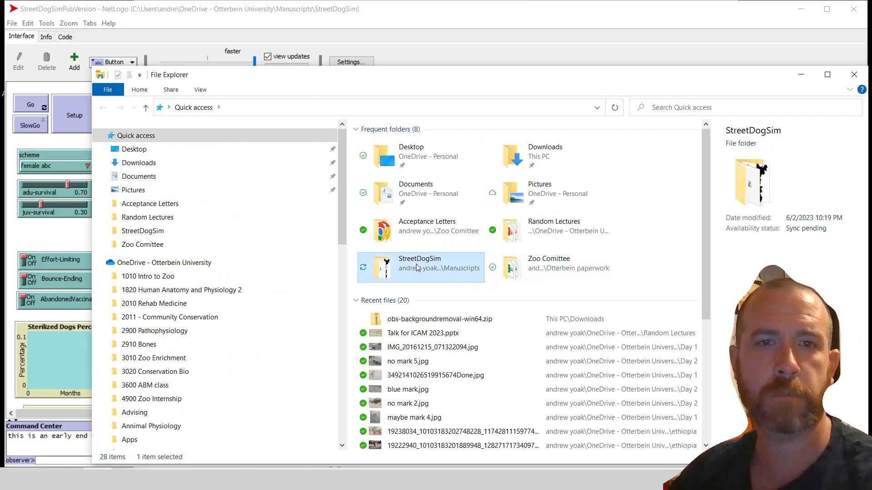
drag(388, 82, 320, 55)
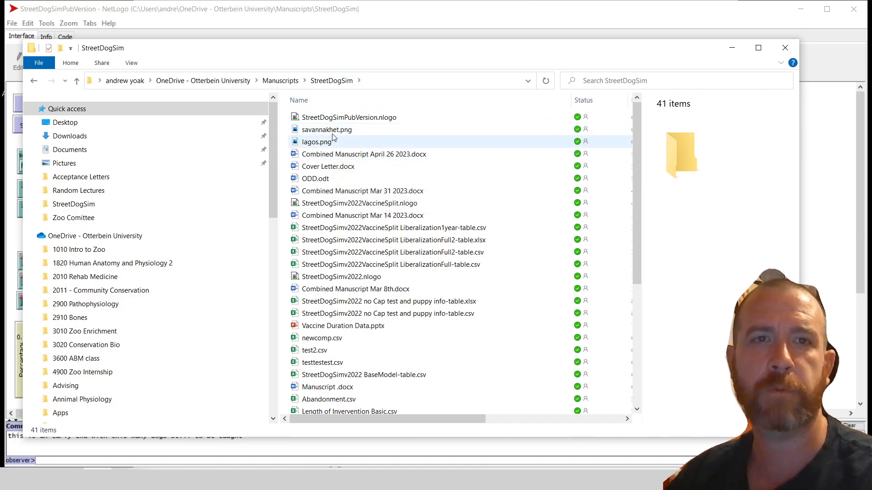
View the existing city map images lagos.png and savannakhet.png, closing each one after viewing
click(317, 142)
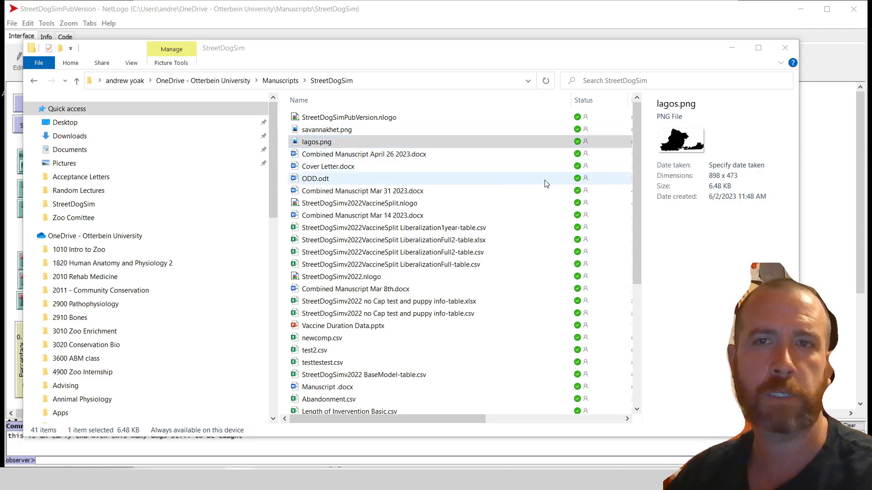
drag(871, 136, 510, 0)
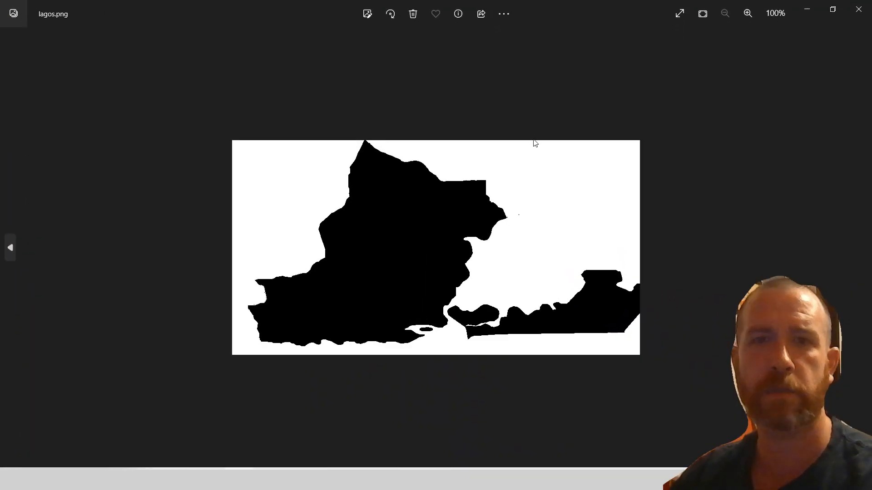
click(859, 9)
double_click(321, 132)
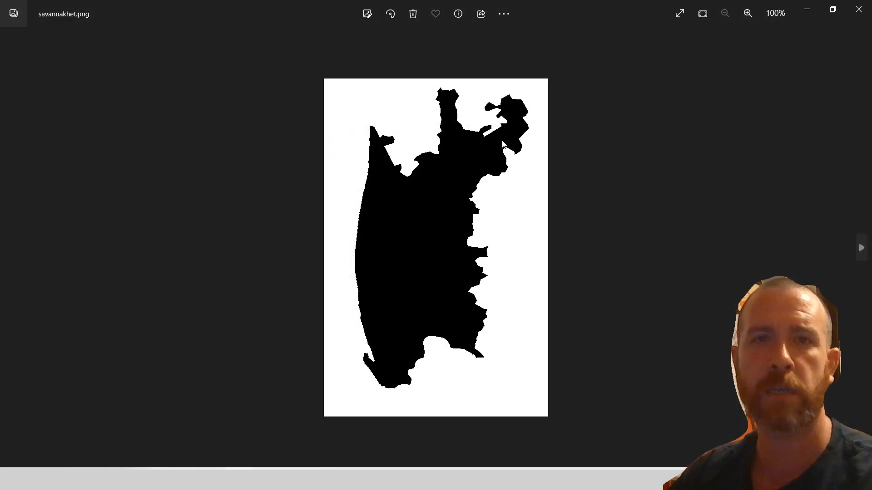
click(860, 11)
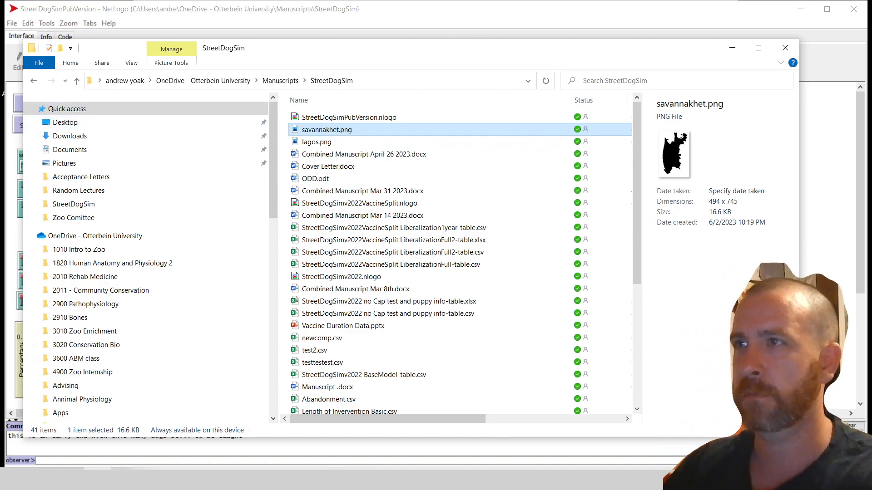
Place addis.png in the StreetDogSim folder, and check the image before closing File Explorer
drag(871, 162, 365, 152)
click(759, 48)
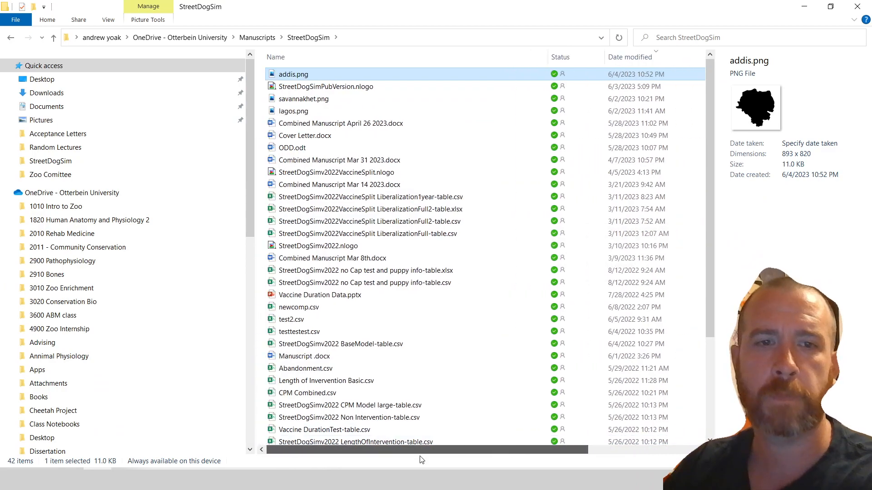
double_click(304, 75)
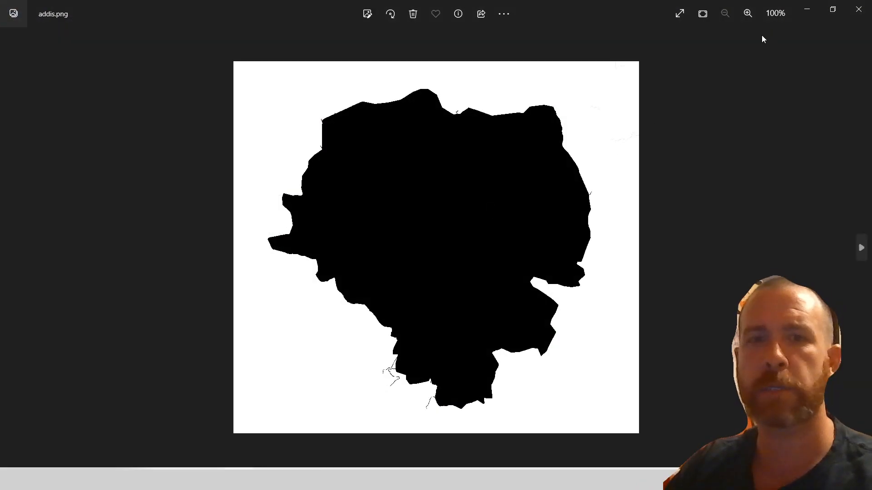
click(863, 12)
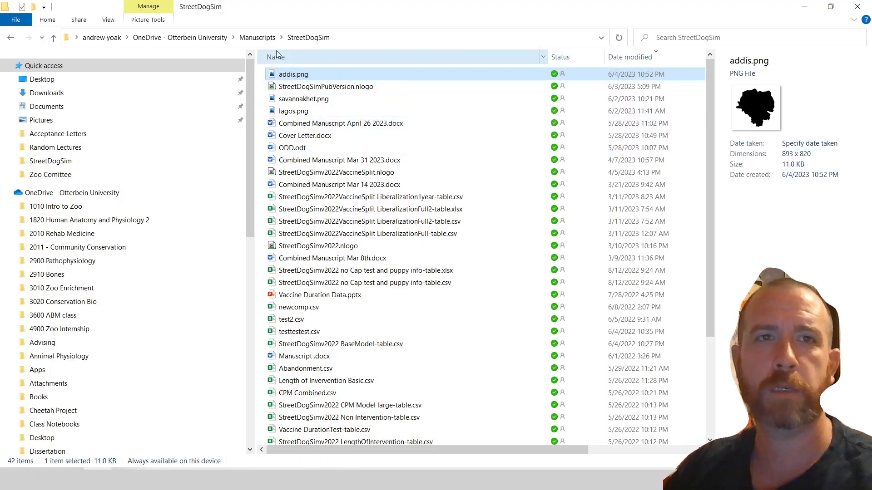
click(858, 7)
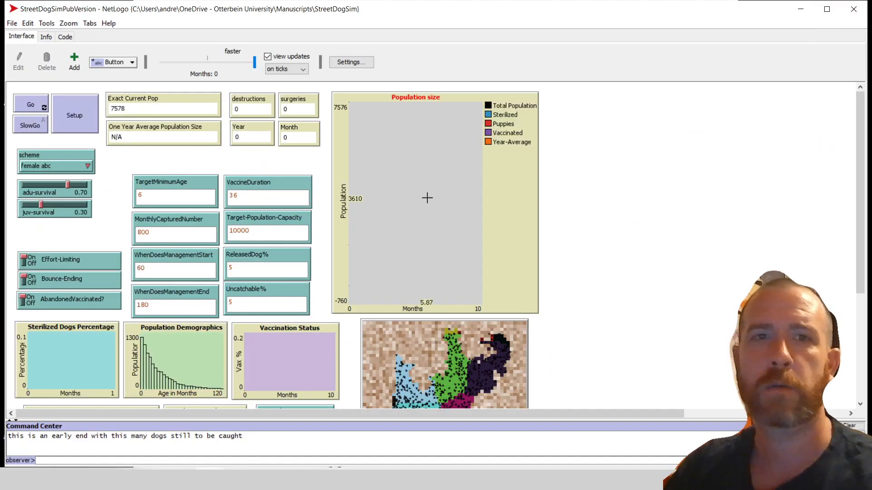
Add "Addis Ababa" as a third choice of the MapSelection chooser in the NetLogo model's interface
click(827, 9)
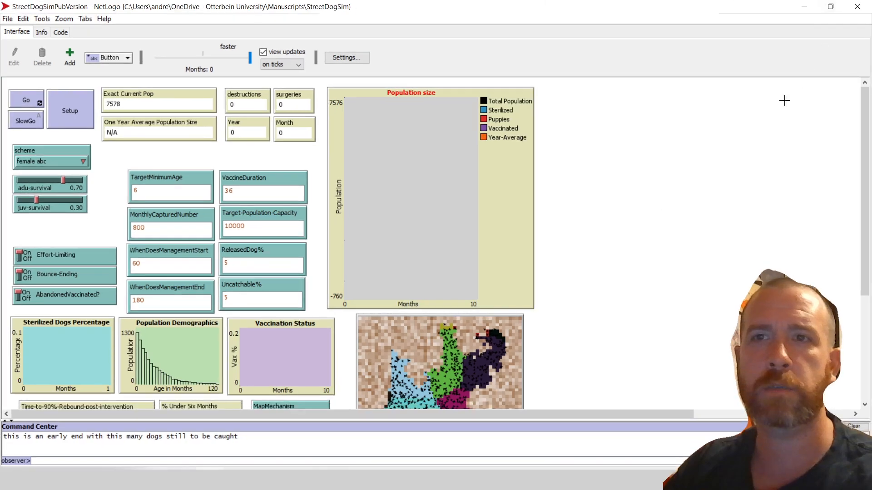
drag(865, 139, 852, 291)
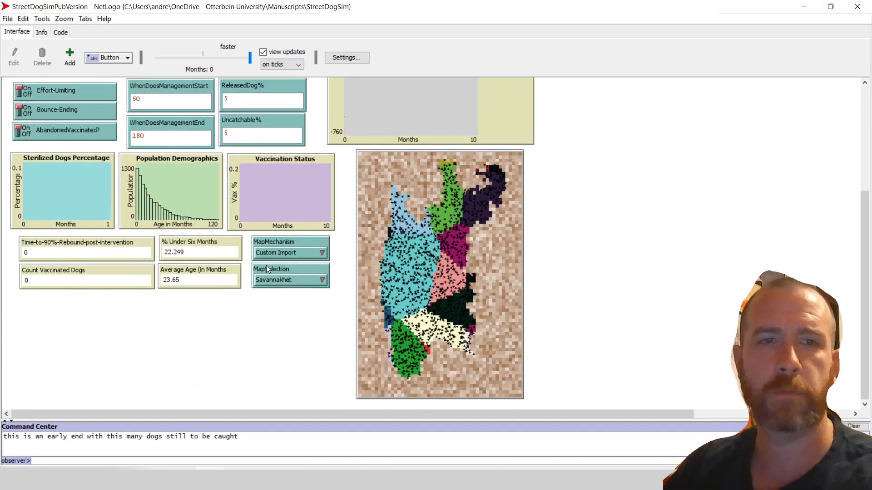
click(275, 284)
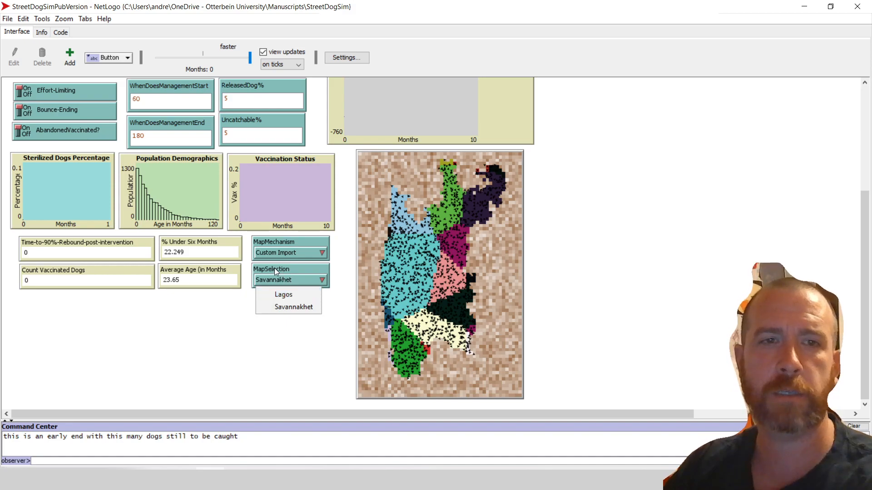
right_click(274, 268)
click(291, 275)
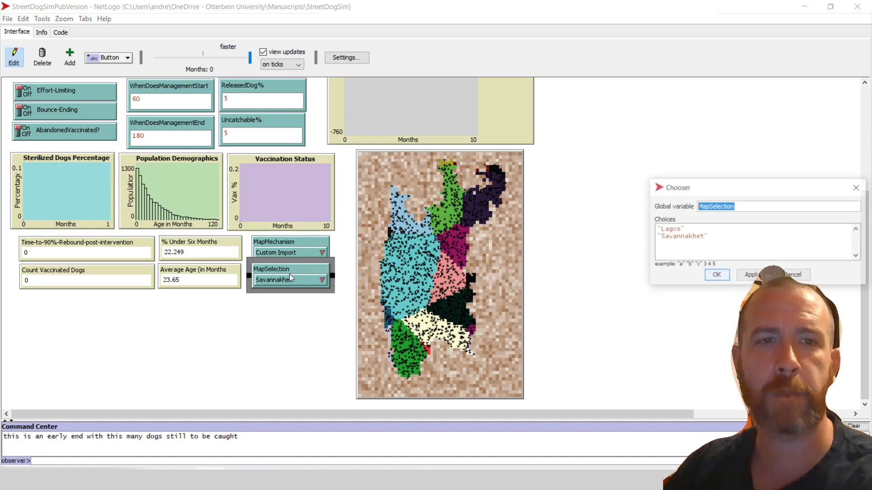
click(748, 235)
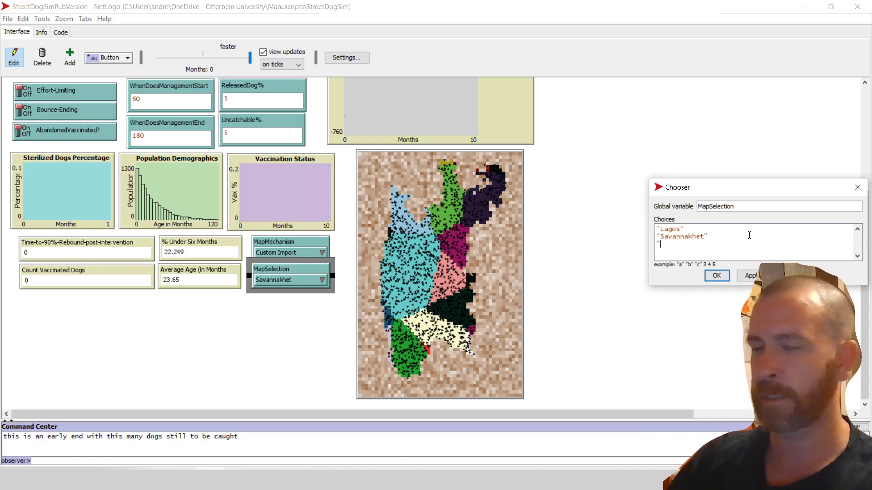
text("Addis)
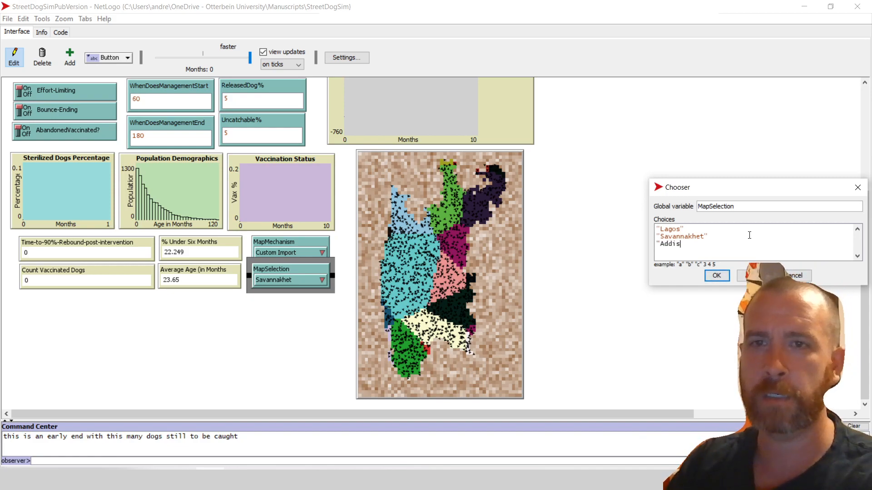
text( AbabA)
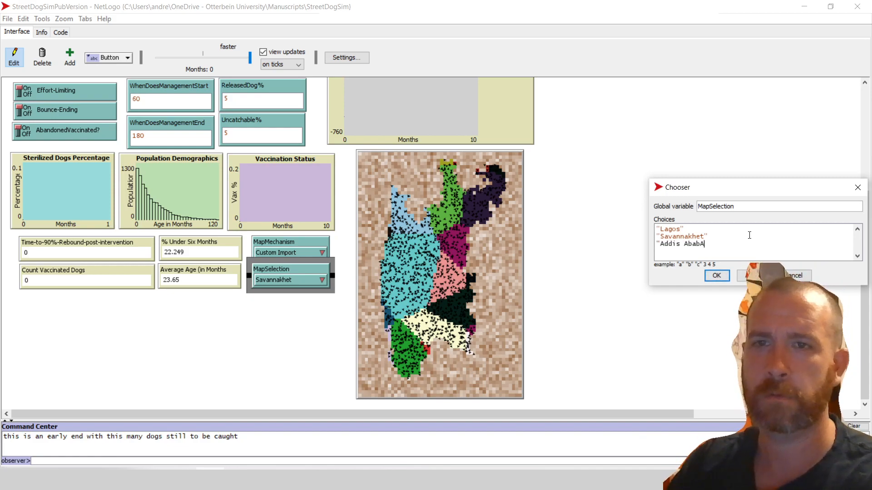
text(")
click(759, 278)
click(716, 275)
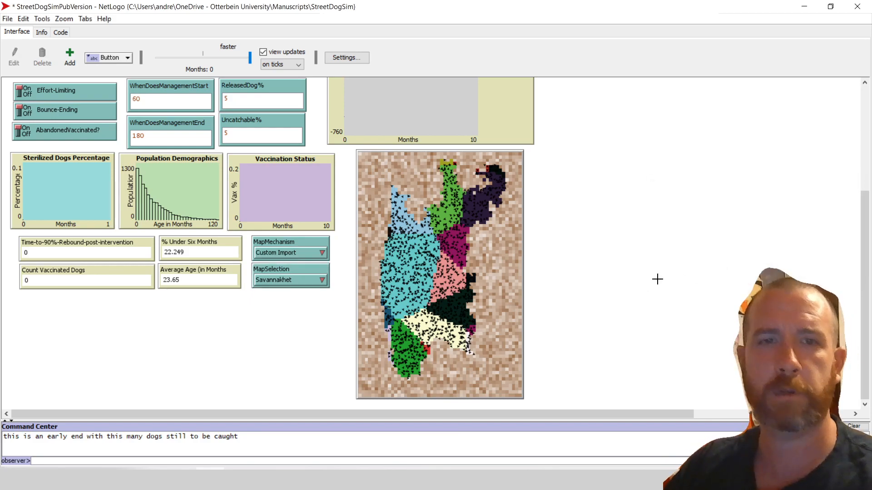
Set MapSelection to Addis Ababa and run Setup to check the city map that the model generates
click(293, 280)
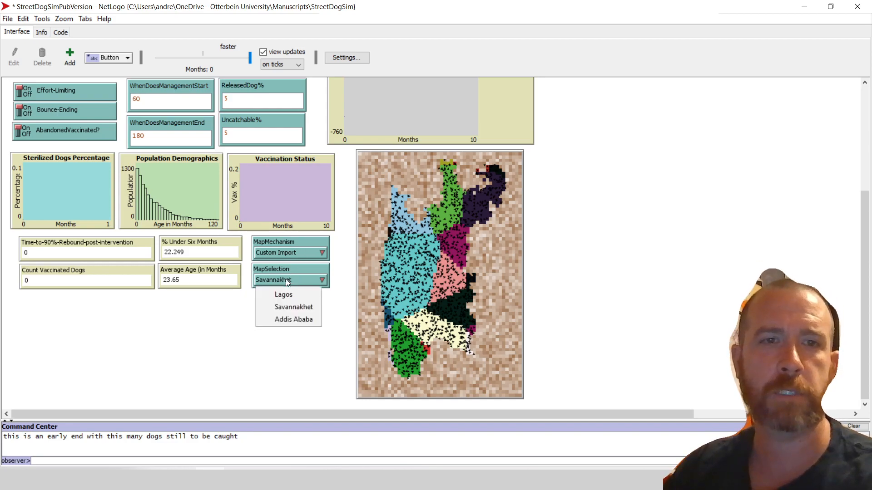
click(290, 317)
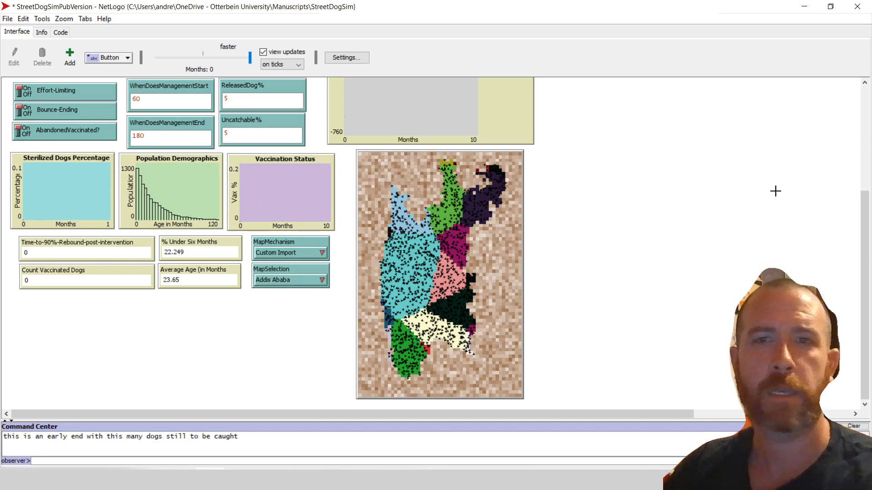
drag(869, 225, 868, 121)
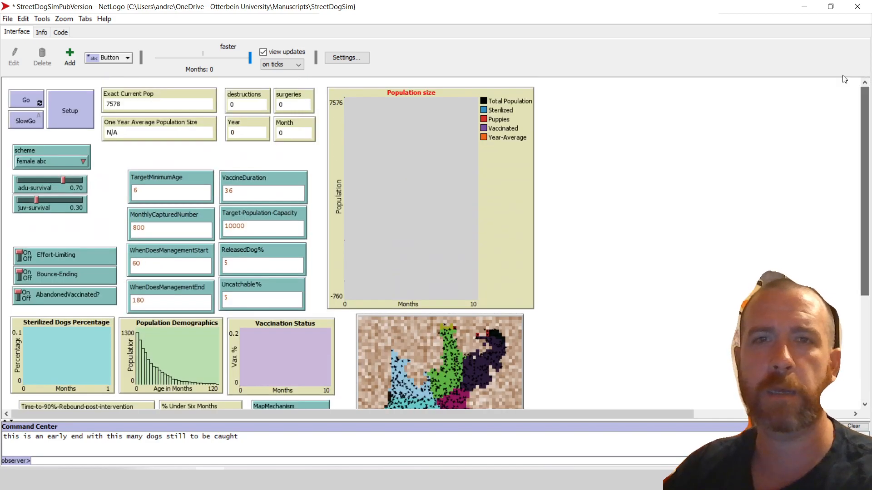
scroll(716, 306, down, 1)
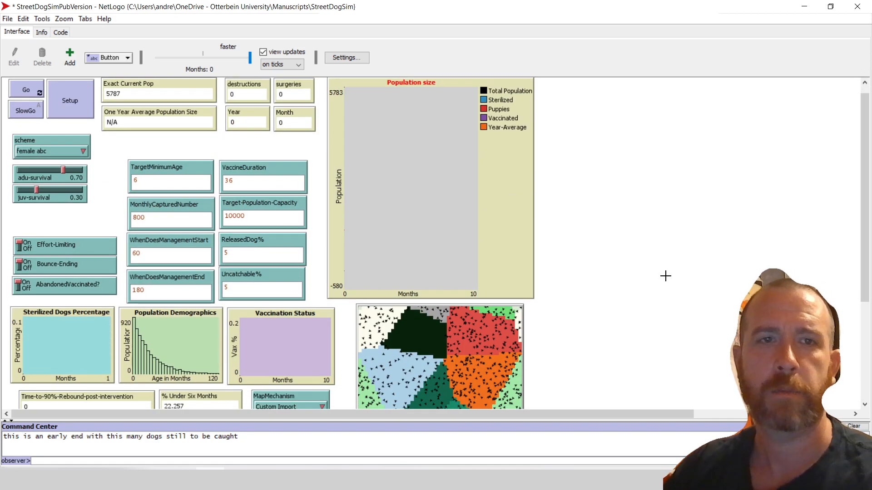
click(83, 112)
click(80, 109)
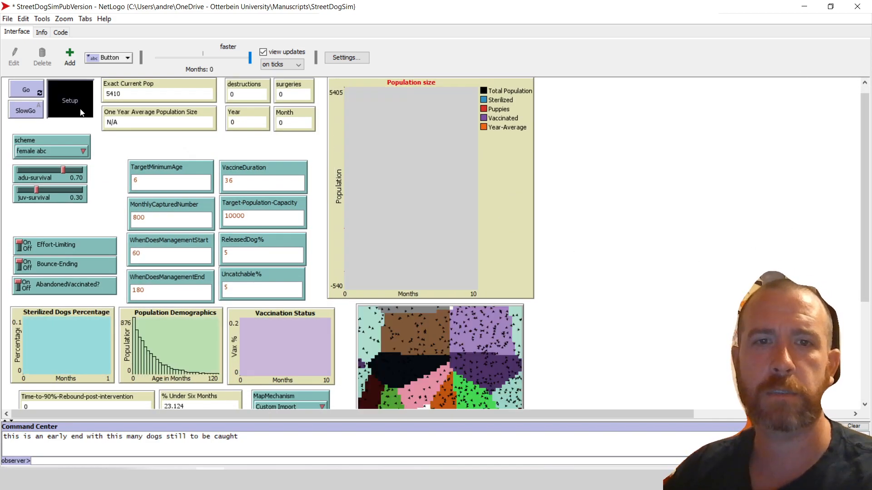
drag(865, 189, 865, 287)
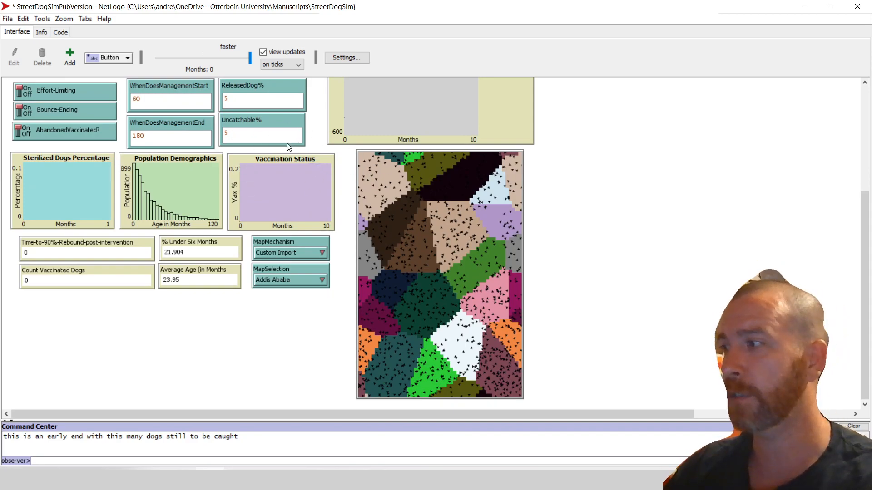
Open the model's code and enlarge its text for easier reading
click(61, 32)
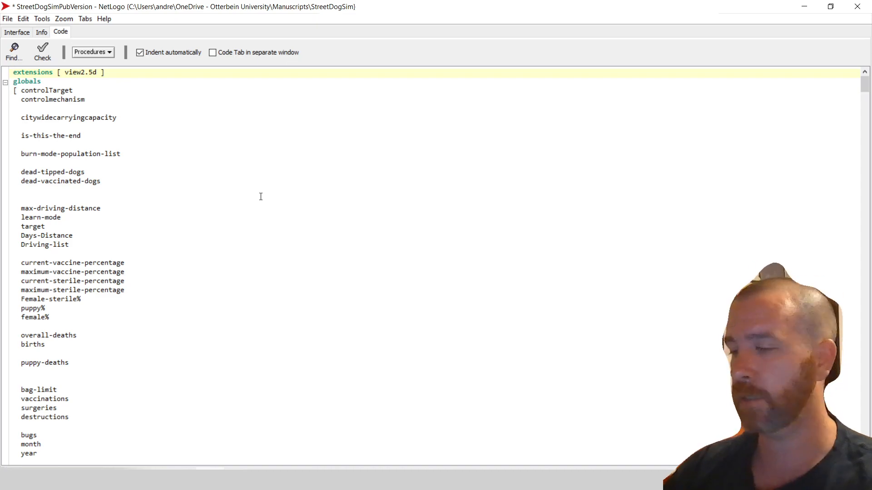
key(ctrl+equal)
key(ctrl+equal)
key(ctrl+equal)
key(ctrl+equal)
key(ctrl+equal)
key(ctrl+equal)
key(ctrl+equal)
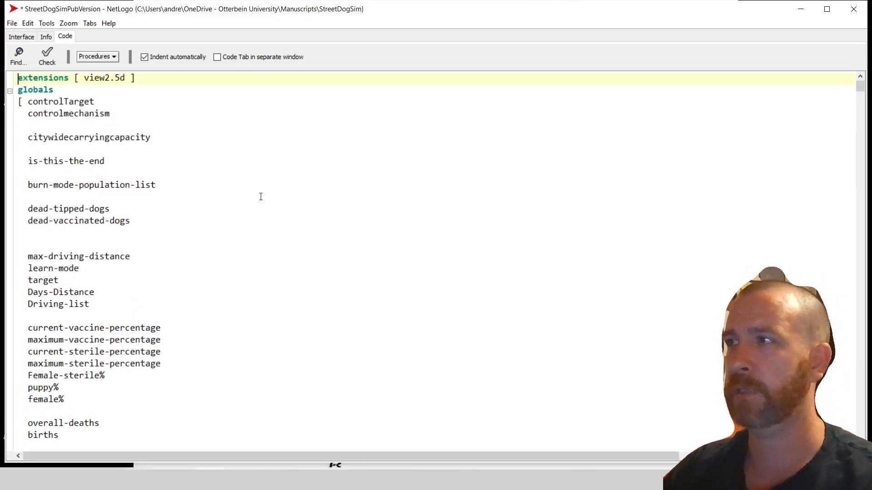
key(ctrl+equal)
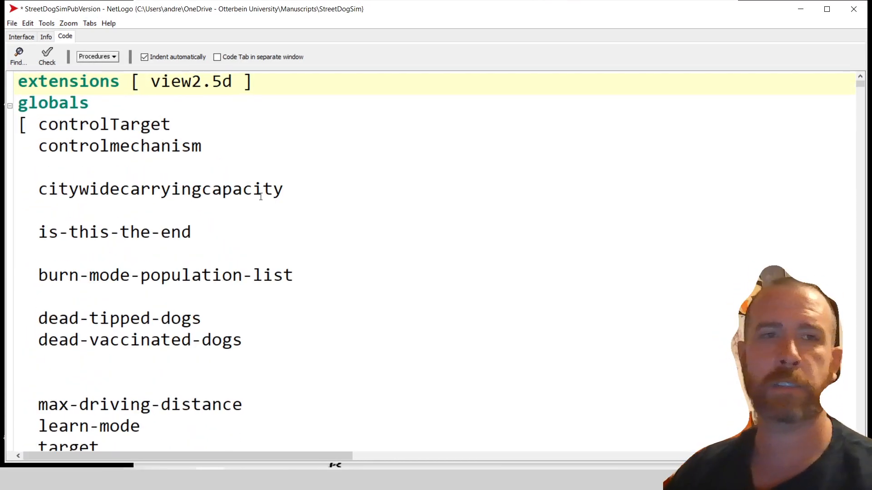
Go to the setup procedure and examine its MapMechanism conditions for "Generic" and "Custom Import"
scroll(331, 244, down, 8)
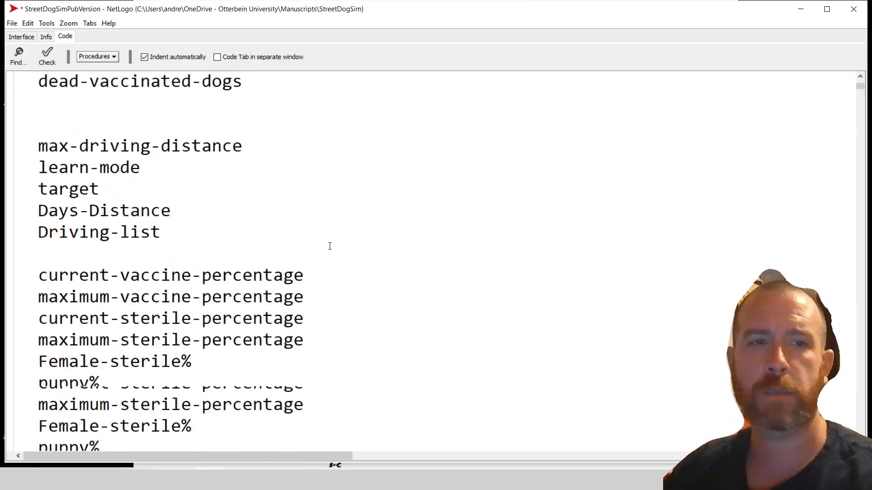
click(97, 56)
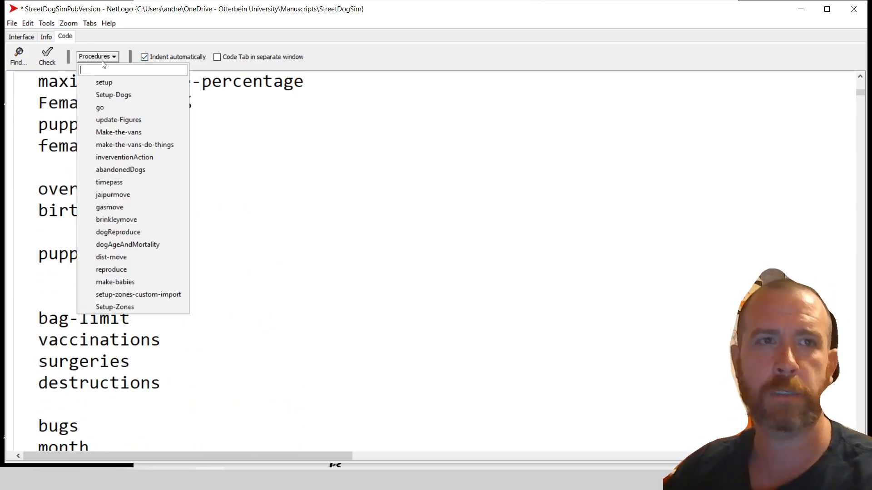
click(112, 82)
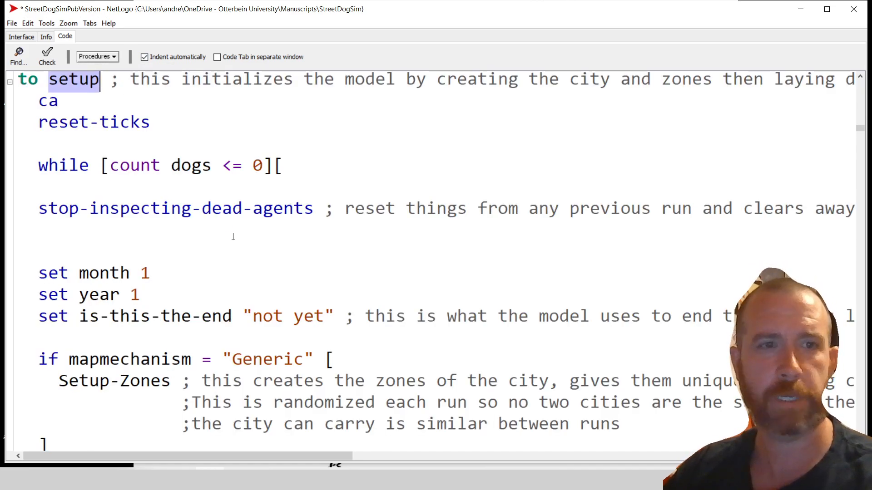
scroll(231, 235, down, 2)
scroll(282, 330, down, 2)
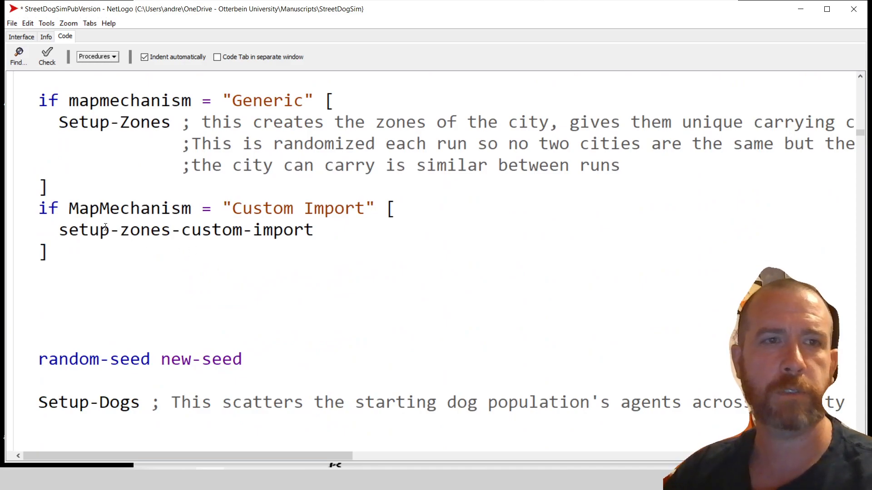
scroll(158, 150, up, 1)
drag(39, 165, 331, 166)
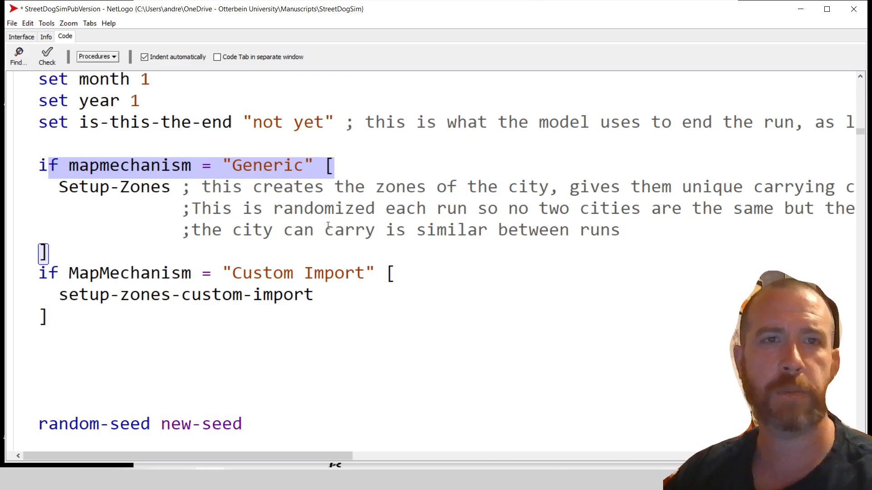
drag(78, 275, 365, 276)
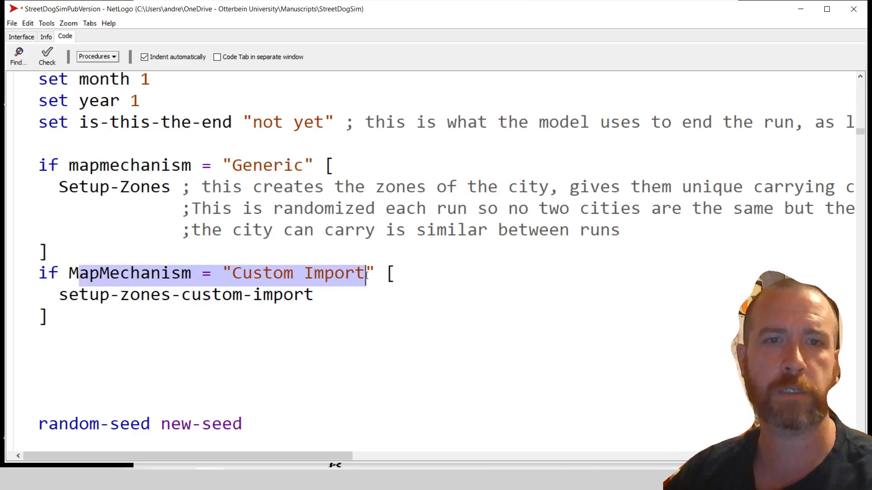
In the setup-zones-custom-import procedure, duplicate the "Savannakhet" MapSelection block directly below the original
click(104, 58)
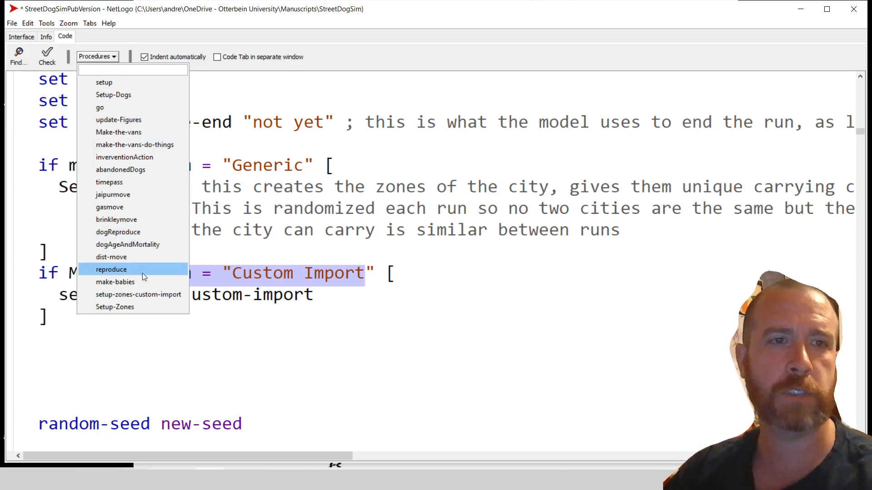
click(143, 293)
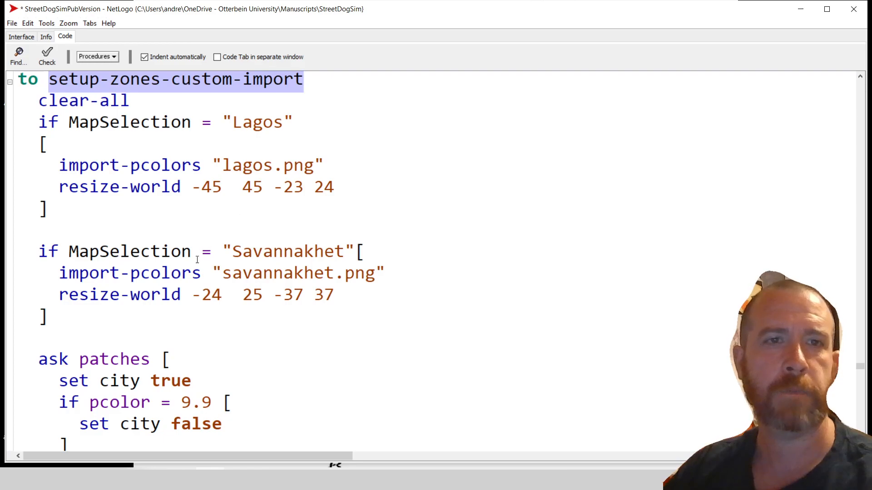
drag(62, 315, 38, 256)
key(ctrl+c)
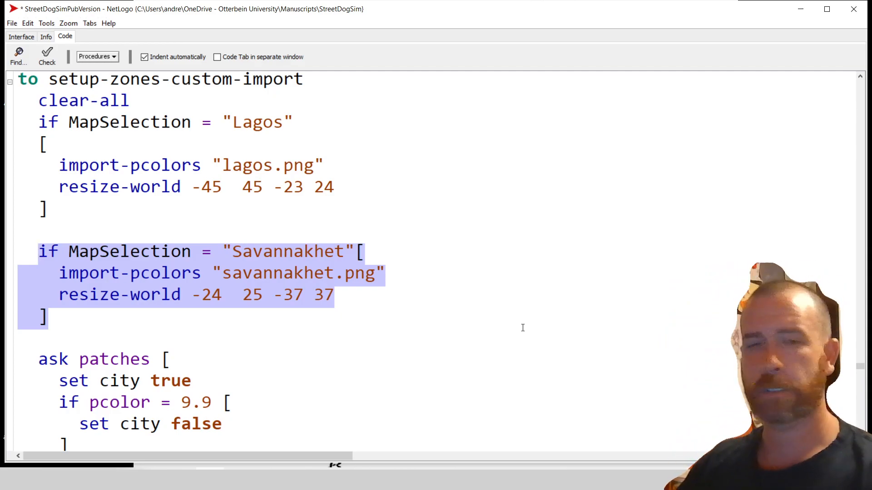
click(82, 336)
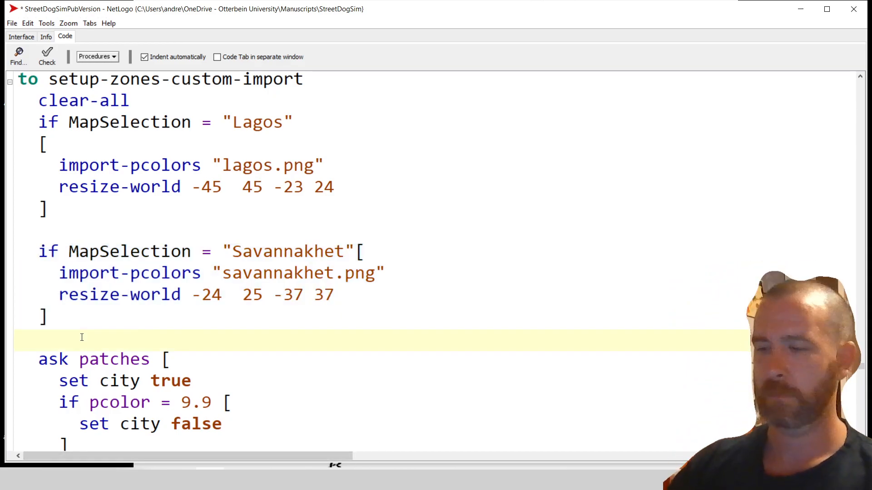
key(Return)
key(ctrl+v)
scroll(317, 346, down, 2)
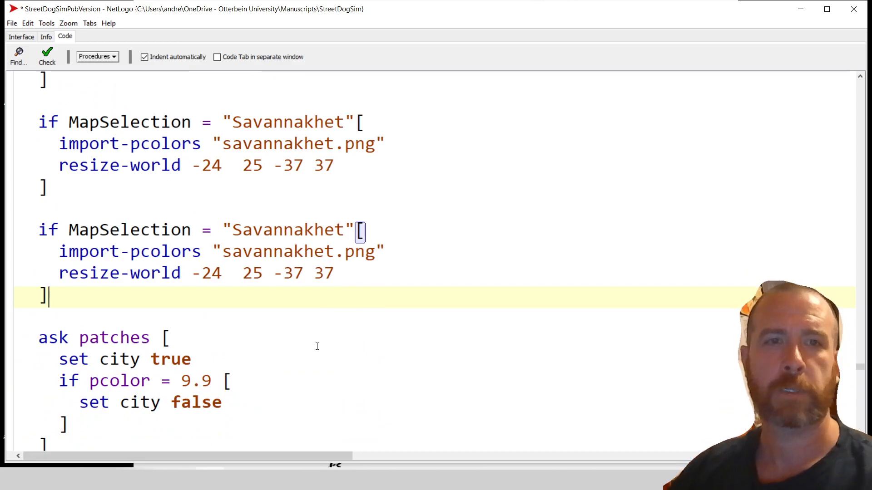
Change the duplicated block's MapSelection condition to "Addis Ababa", matching the spelling of the choice in the interface
double_click(286, 229)
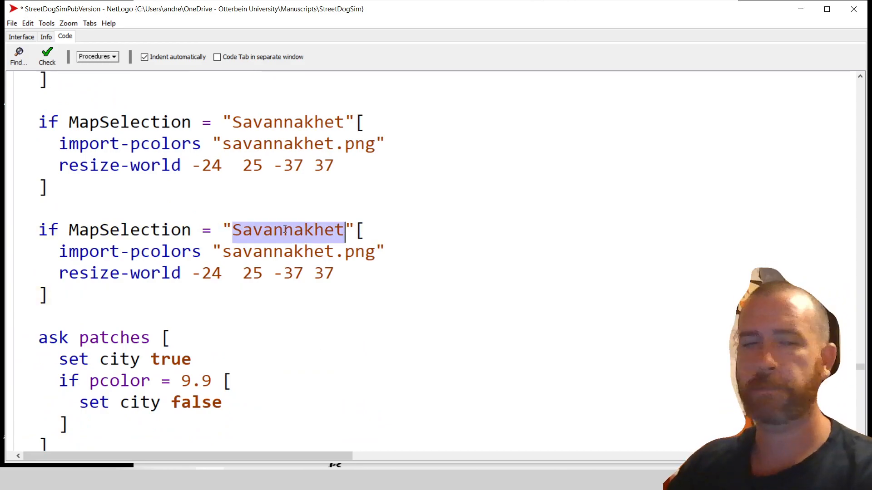
text(Addis)
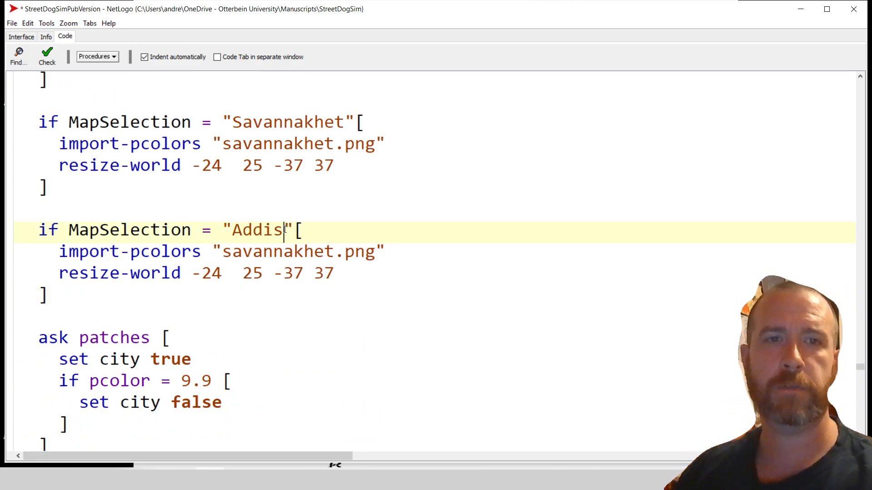
click(23, 37)
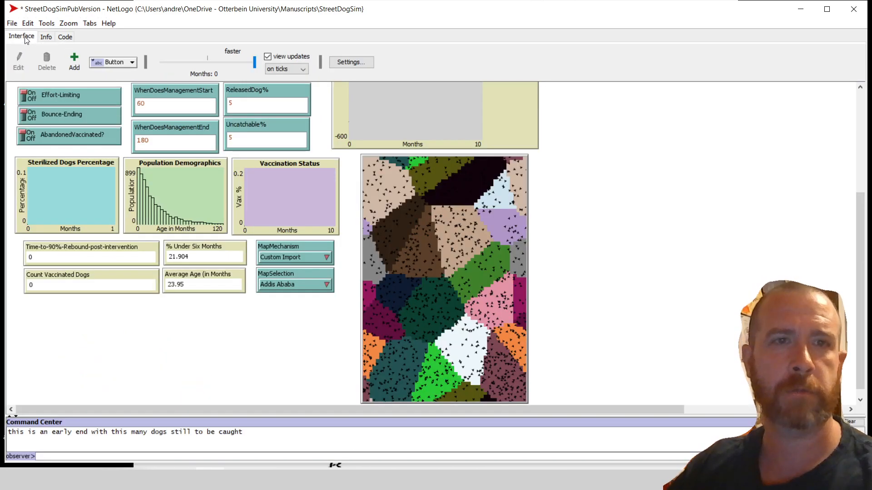
click(65, 36)
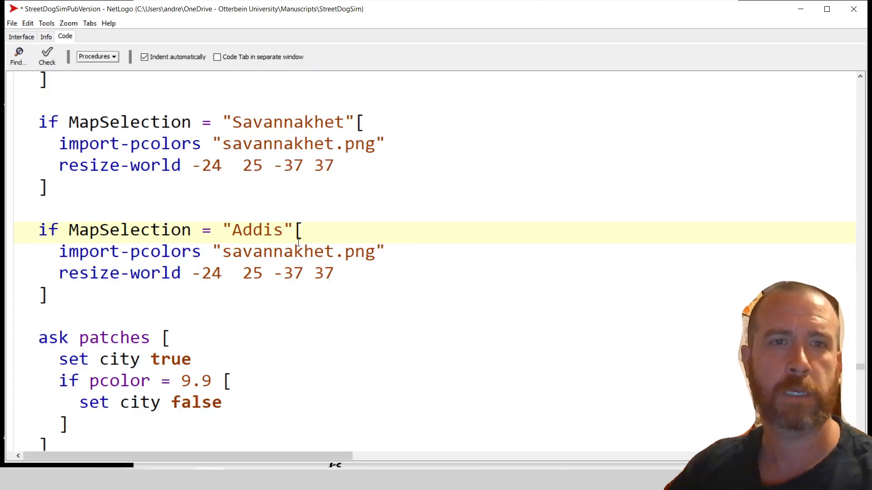
text(Aba)
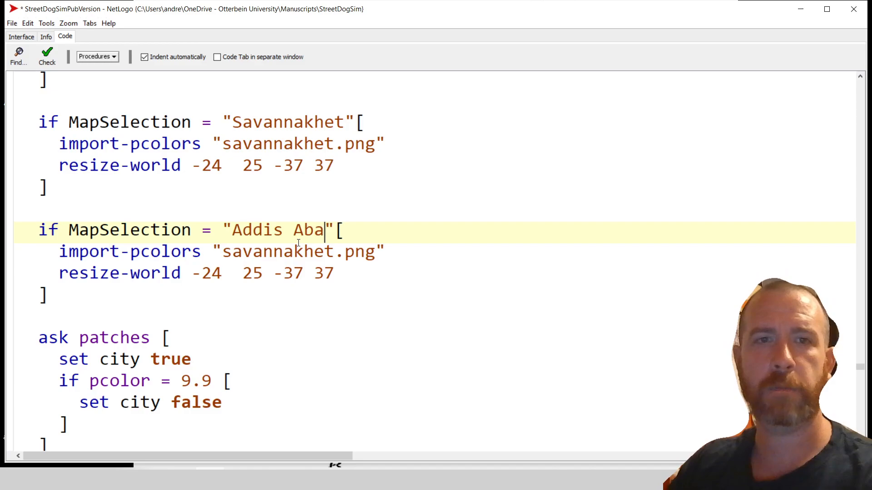
text(ba)
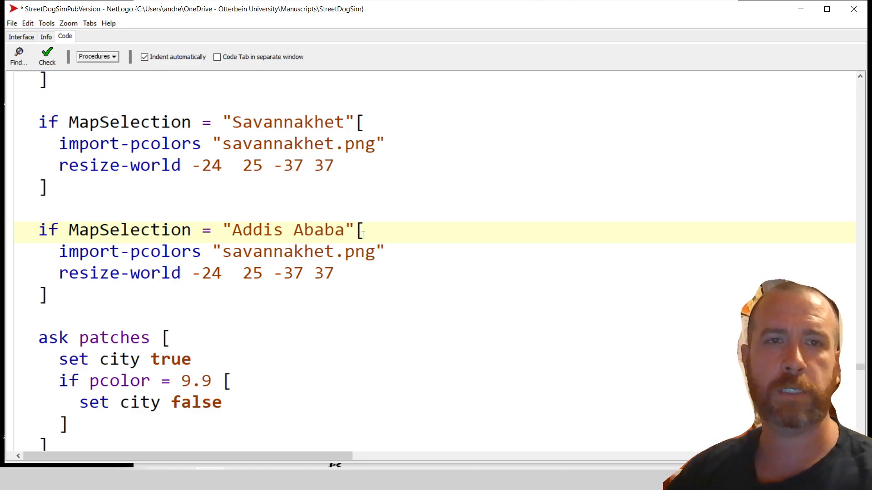
Set the import-pcolors file name in the Addis Ababa block to "addis.png"
drag(233, 231, 314, 230)
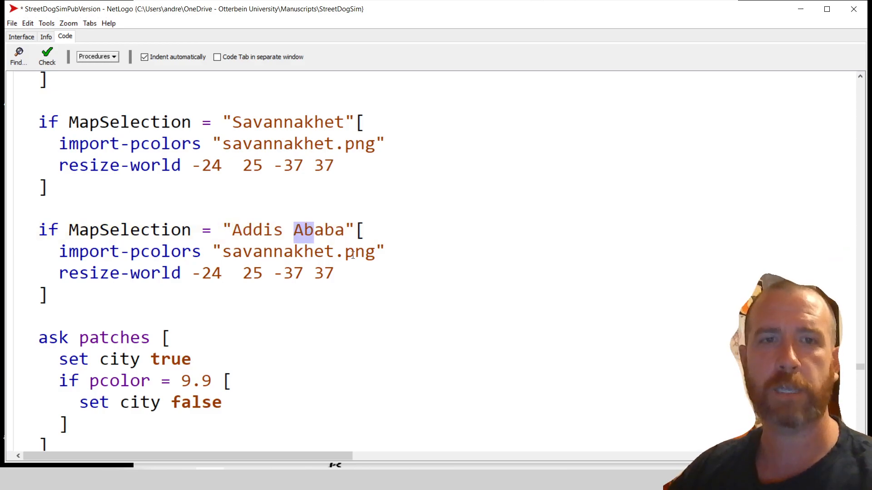
click(348, 314)
double_click(291, 245)
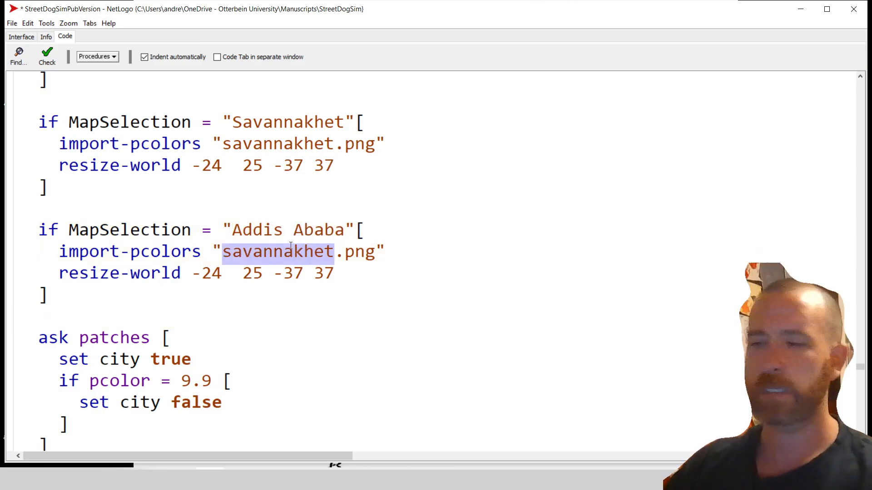
text(addis)
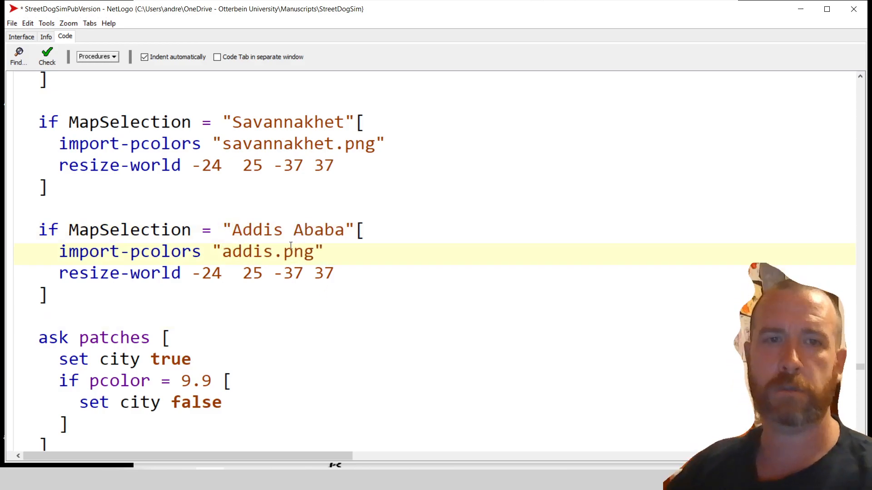
Check the map image's file name in the StreetDogSim folder in File Explorer, and return to the NetLogo code
click(97, 469)
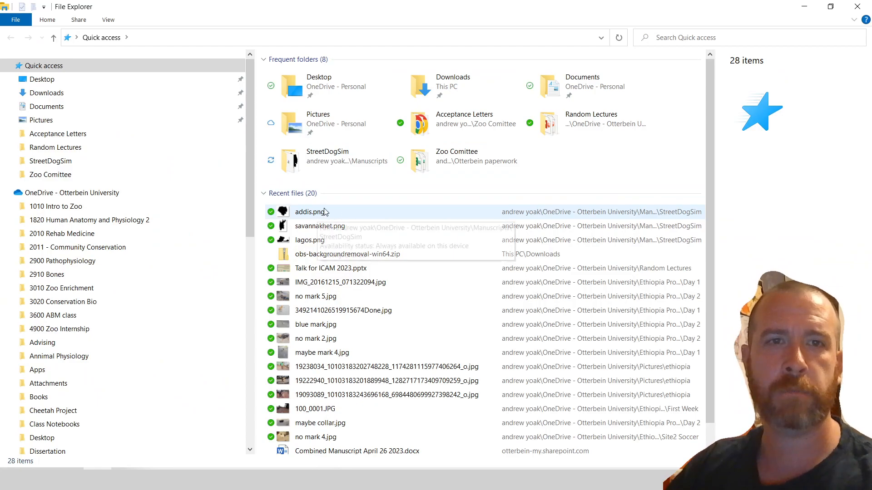
double_click(329, 165)
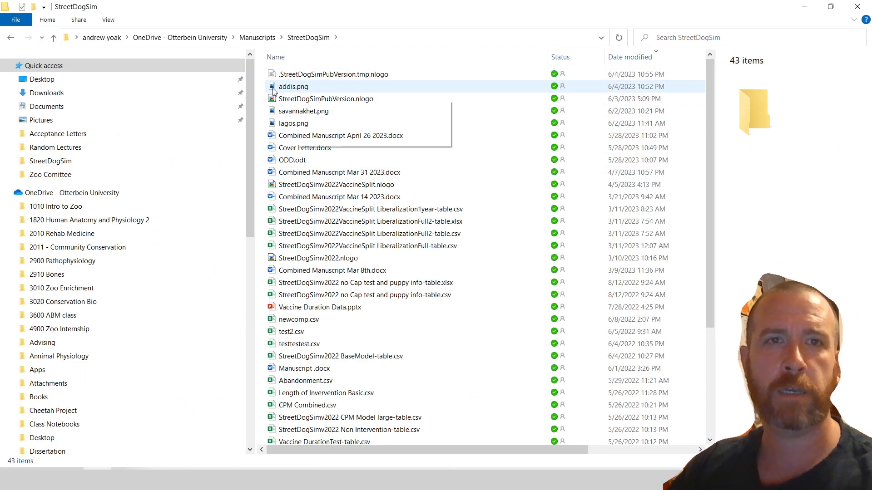
drag(454, 6, 871, 282)
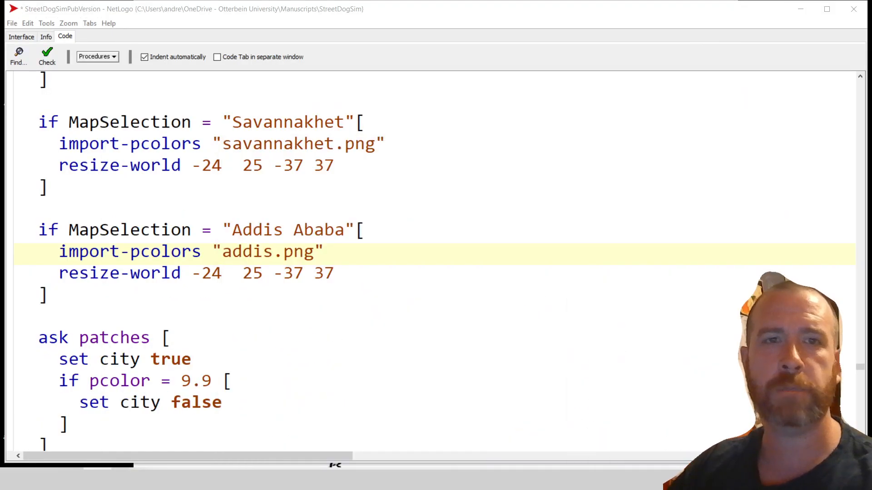
click(326, 258)
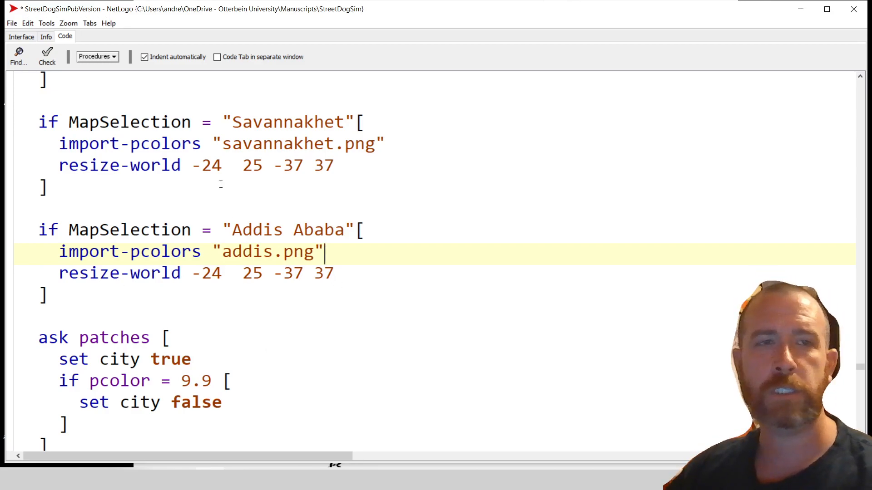
Run Setup from the interface with Addis Ababa selected and examine the map drawn in the world view
click(22, 37)
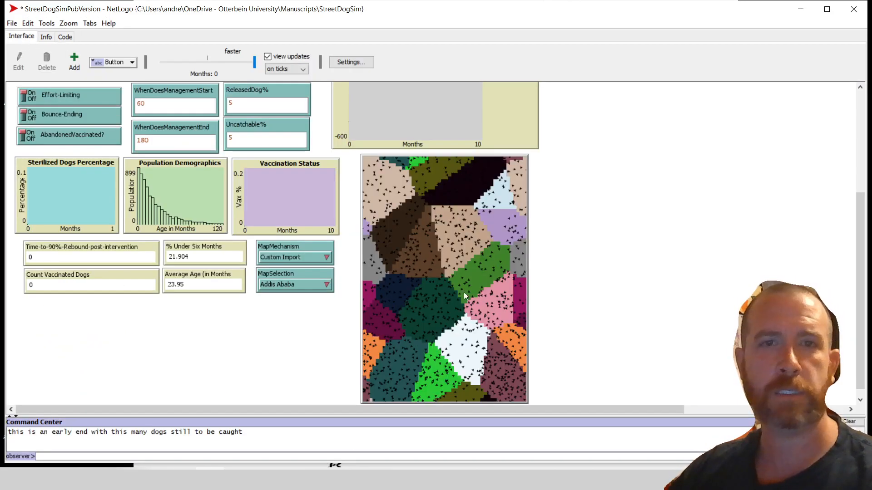
scroll(275, 175, up, 5)
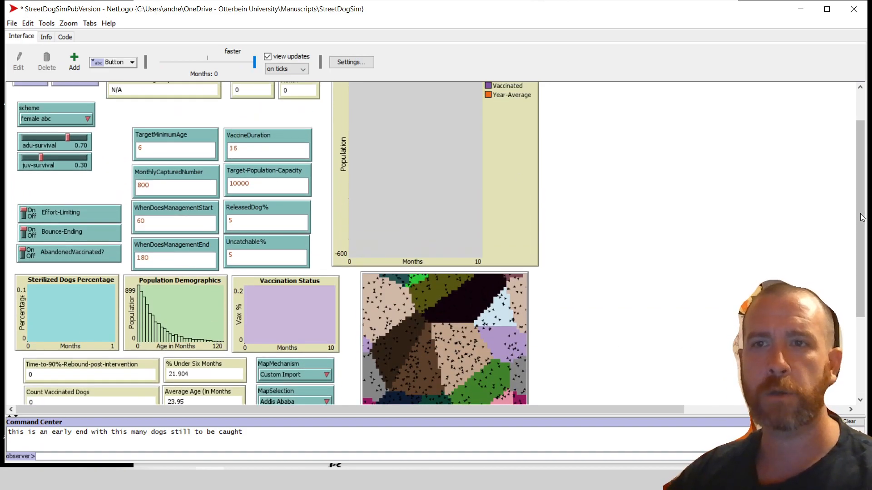
drag(861, 213, 860, 173)
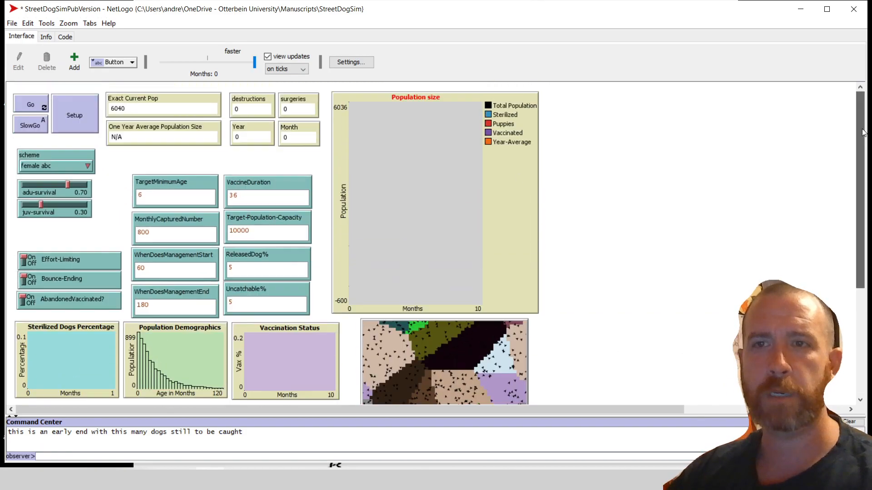
click(78, 114)
click(72, 111)
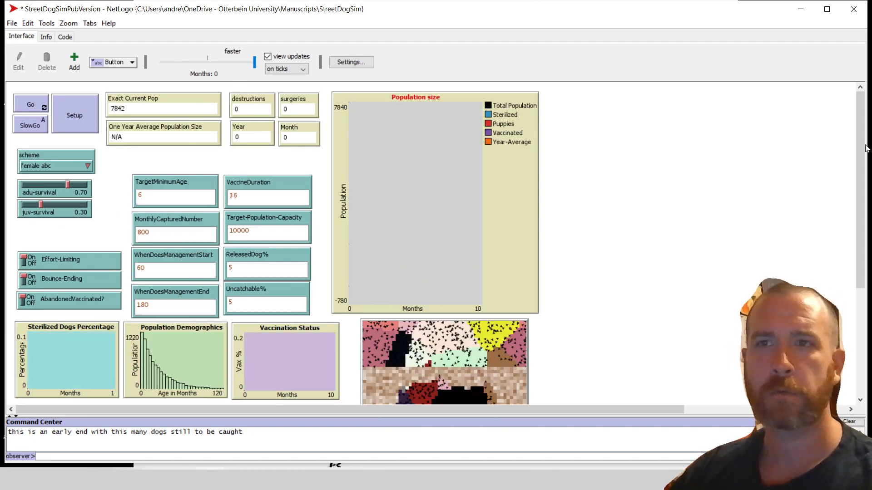
scroll(466, 160, down, 7)
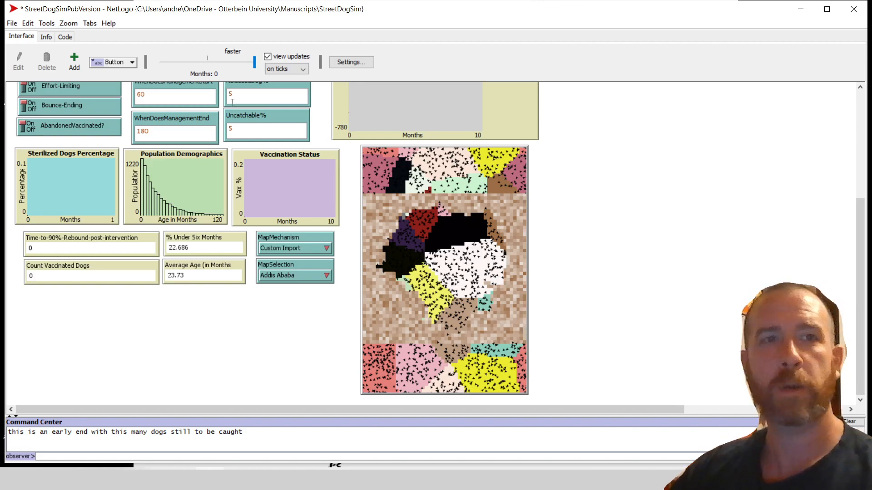
Check the resize-world line of the Addis Ababa block in the code and return to the interface
right_click(420, 200)
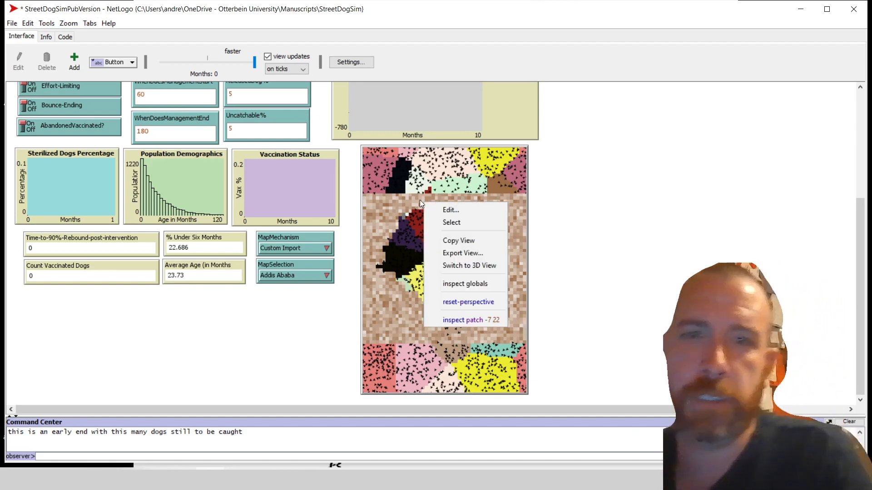
click(68, 38)
click(66, 37)
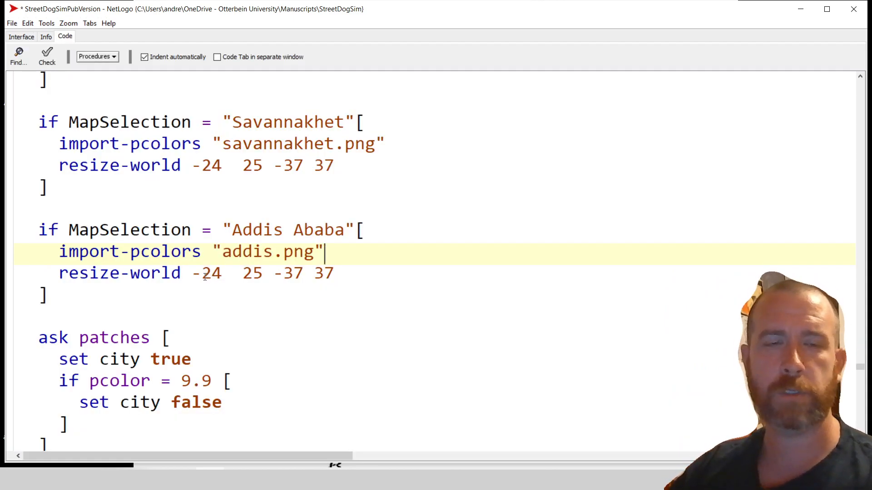
click(21, 36)
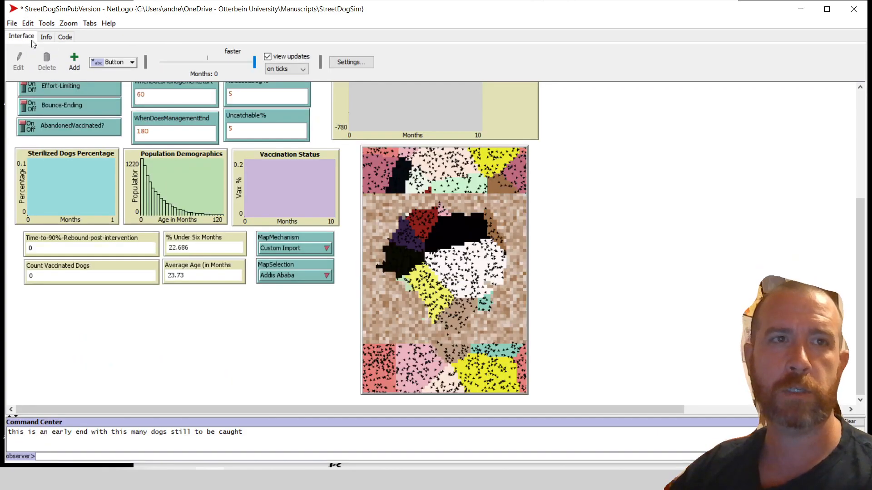
Open the world view's Model Settings and place the dialog beside the map
right_click(473, 237)
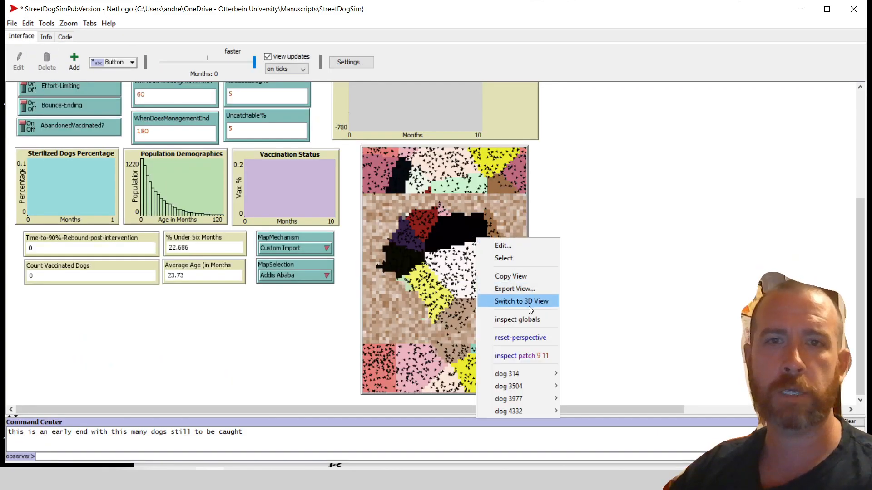
click(517, 257)
drag(745, 191, 639, 121)
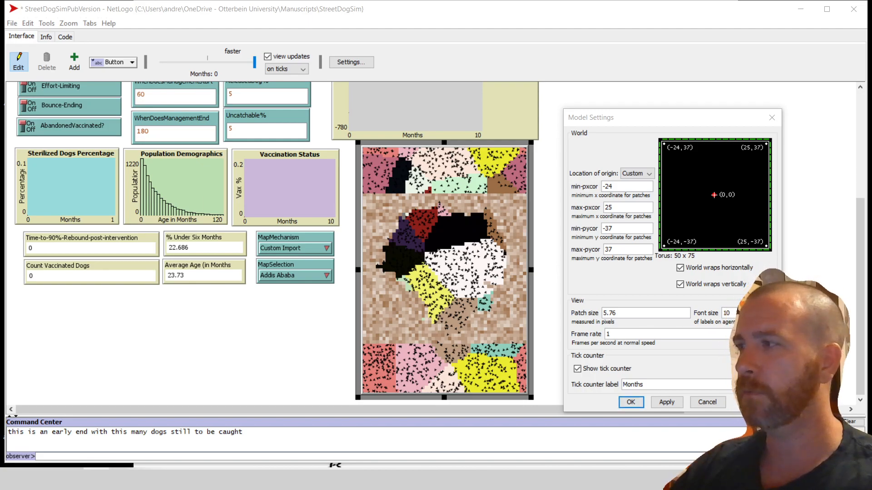
In File Explorer, check the pixel dimensions of addis.png in its detailed properties and close them
drag(871, 213, 497, 1)
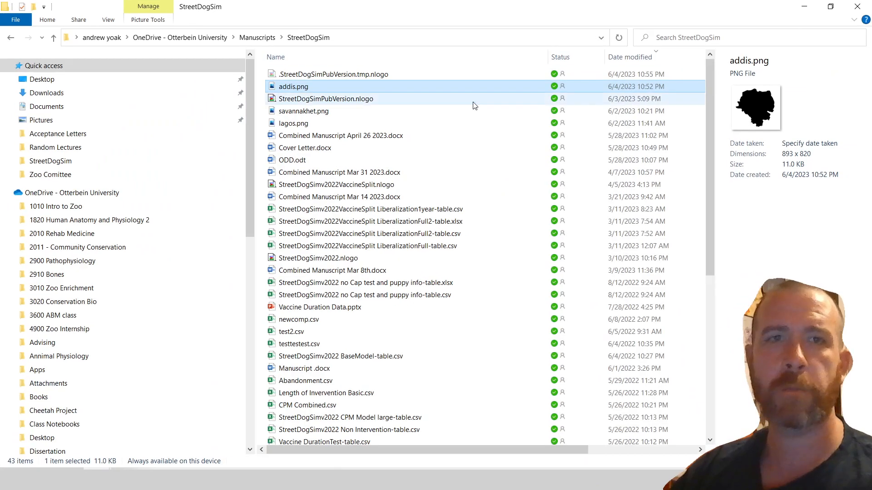
right_click(310, 91)
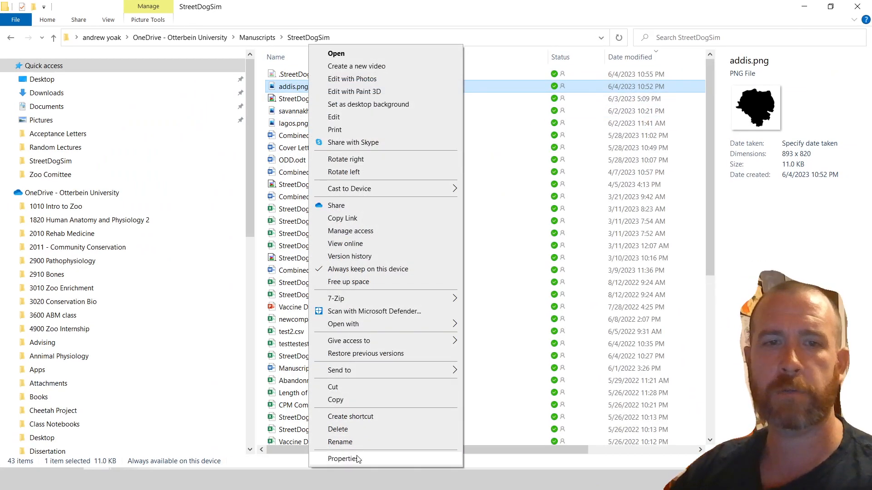
click(333, 460)
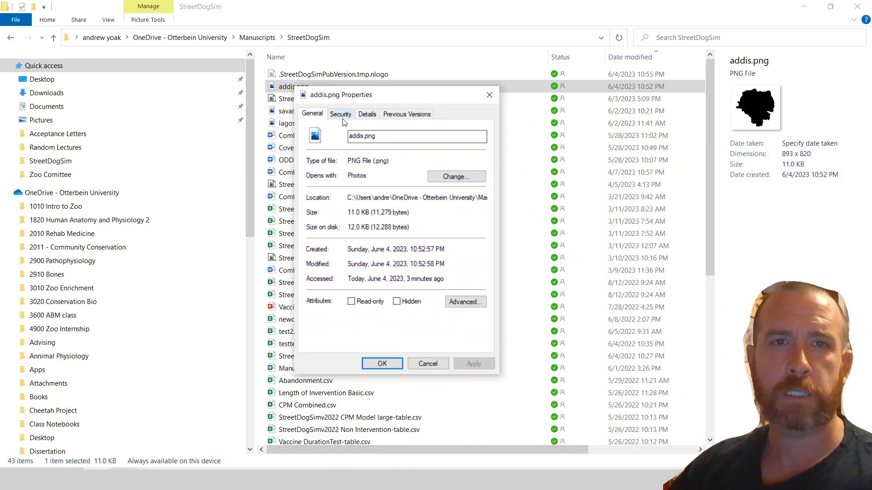
click(340, 115)
click(368, 116)
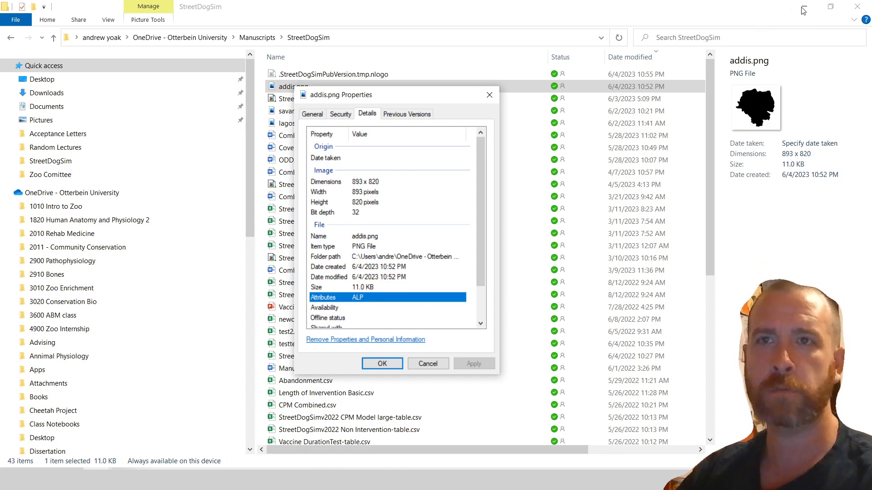
click(508, 100)
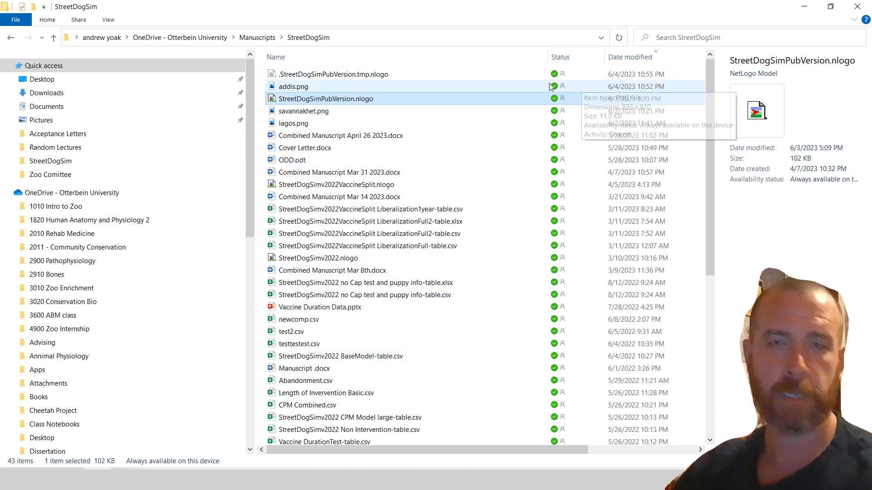
Reopen the properties of addis.png, move them out of the way, and return to NetLogo's Model Settings
right_click(300, 87)
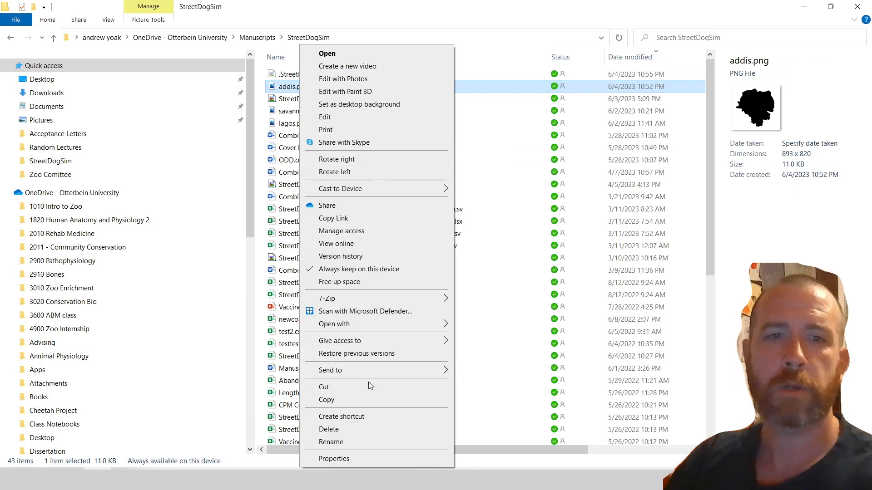
click(366, 458)
drag(466, 112, 871, 73)
click(806, 8)
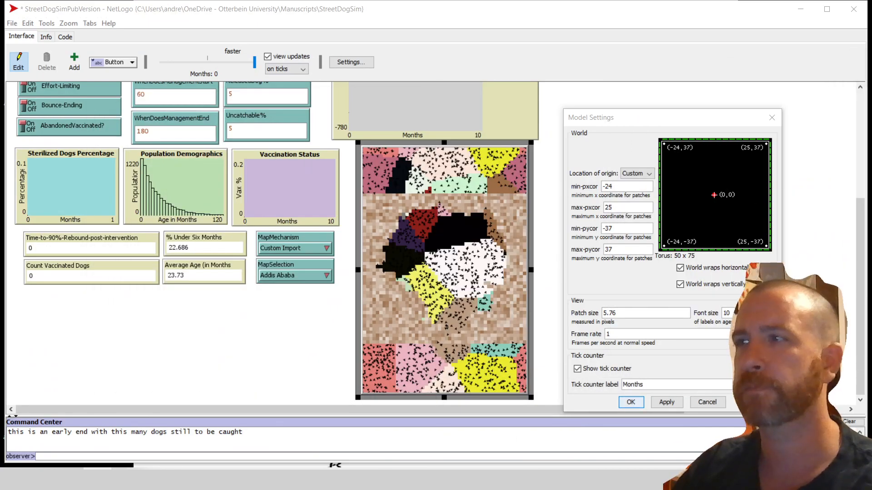
Close the Model Settings and add the comment ;893x820 after the opening bracket of the Addis Ababa condition in the code
click(456, 31)
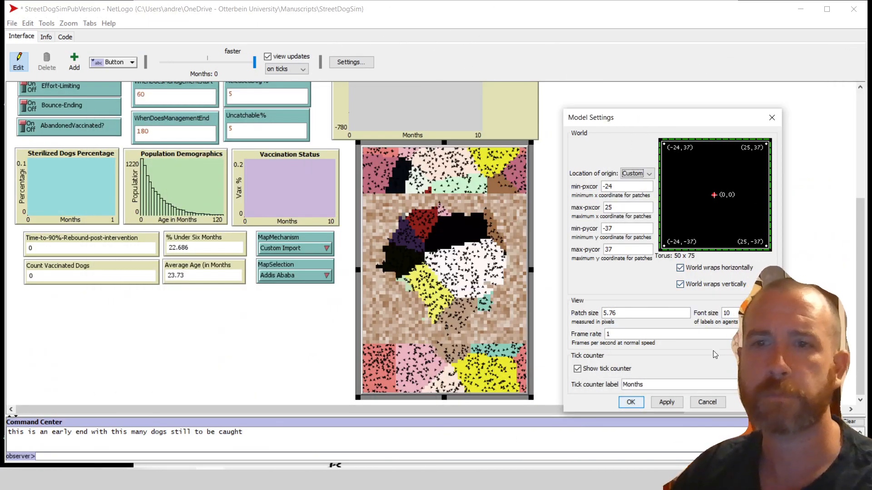
click(630, 402)
click(66, 37)
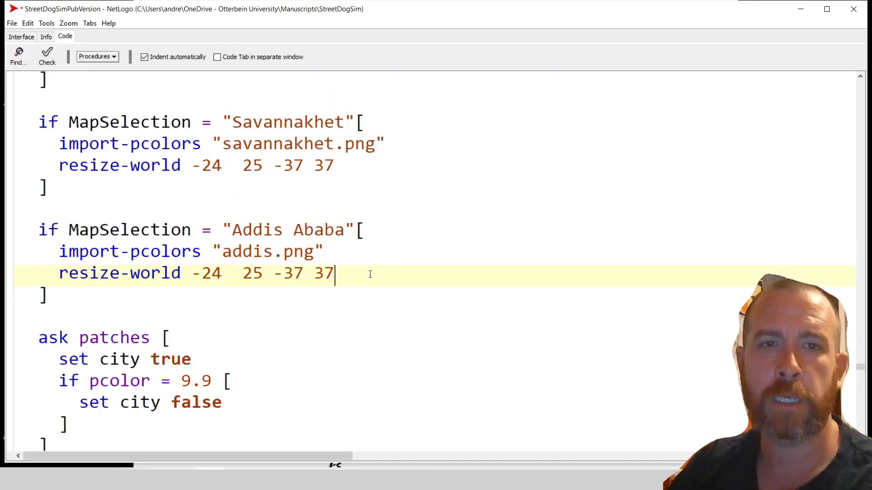
click(425, 232)
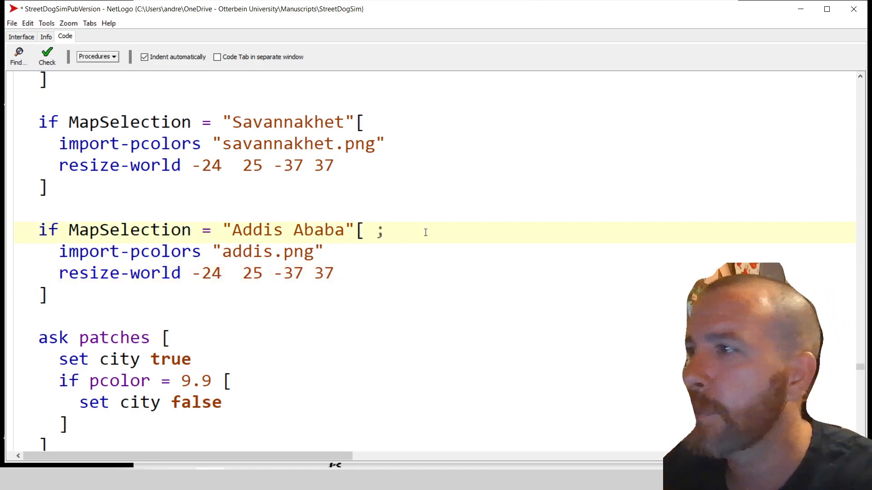
key(alt+Tab)
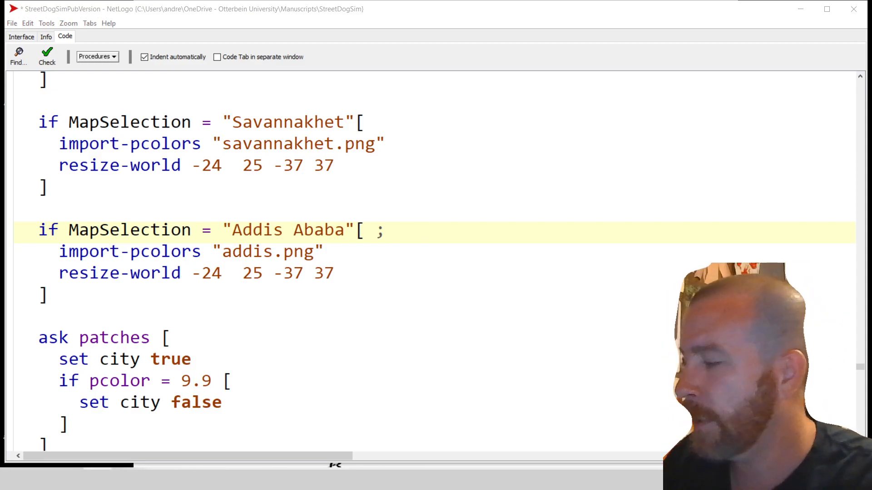
click(451, 227)
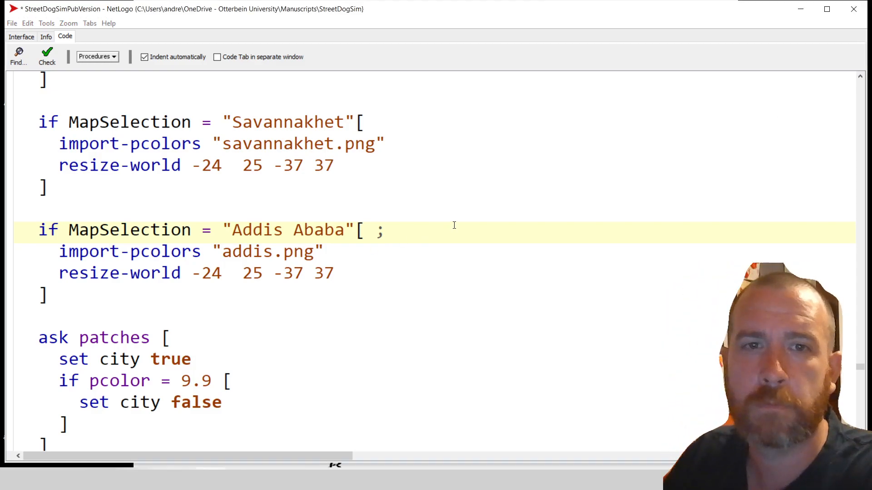
text(;893x820)
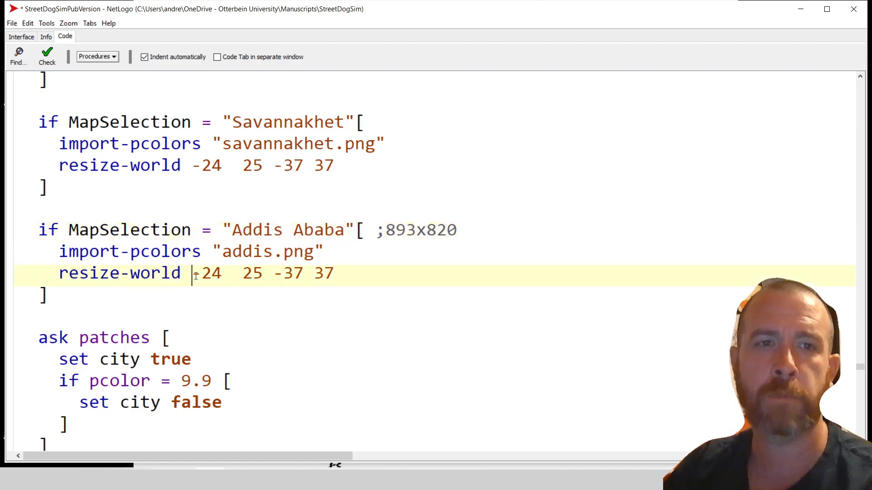
Replace the resize-world values in the Addis Ababa block with 0 89 0 82
drag(196, 276, 269, 277)
drag(347, 276, 199, 277)
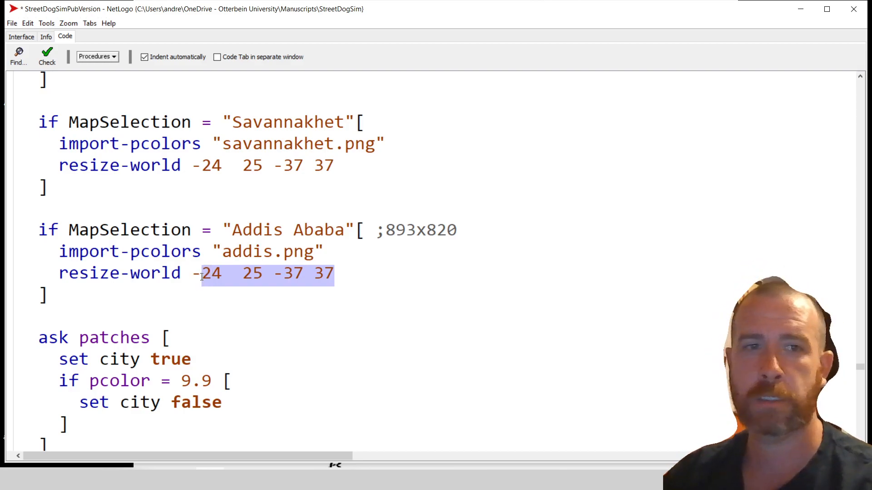
key(BackSpace)
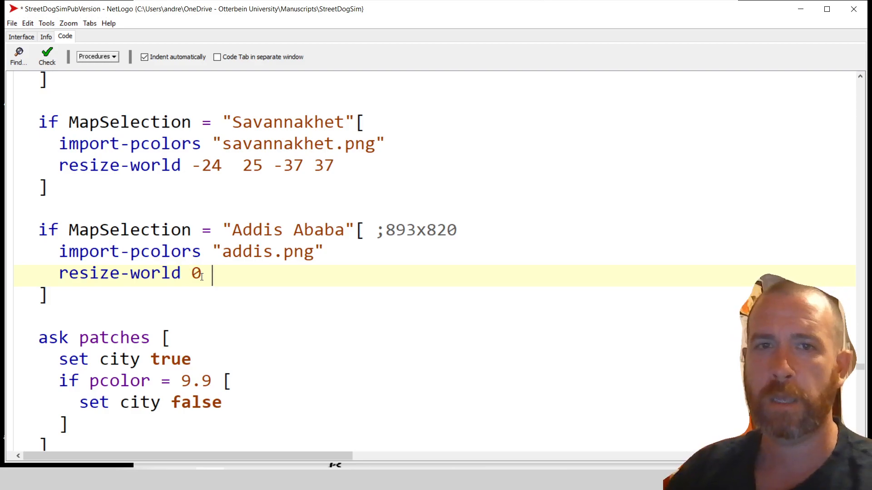
text(0 89)
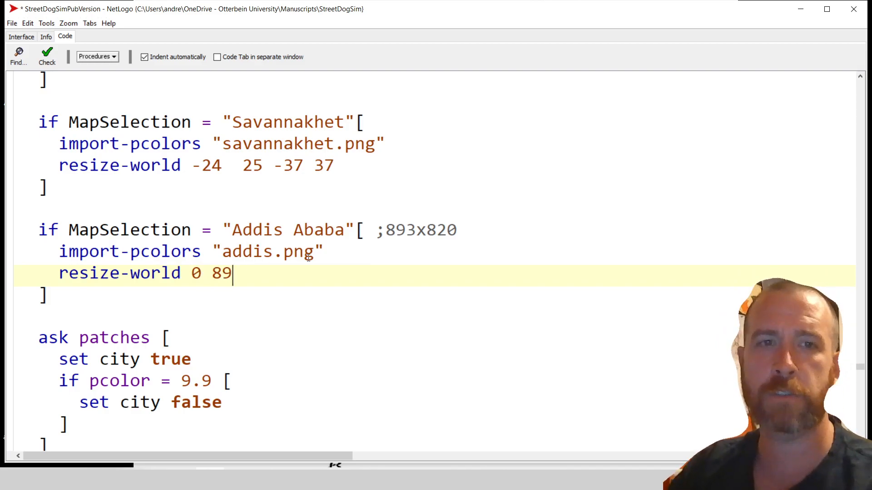
text( 0 82)
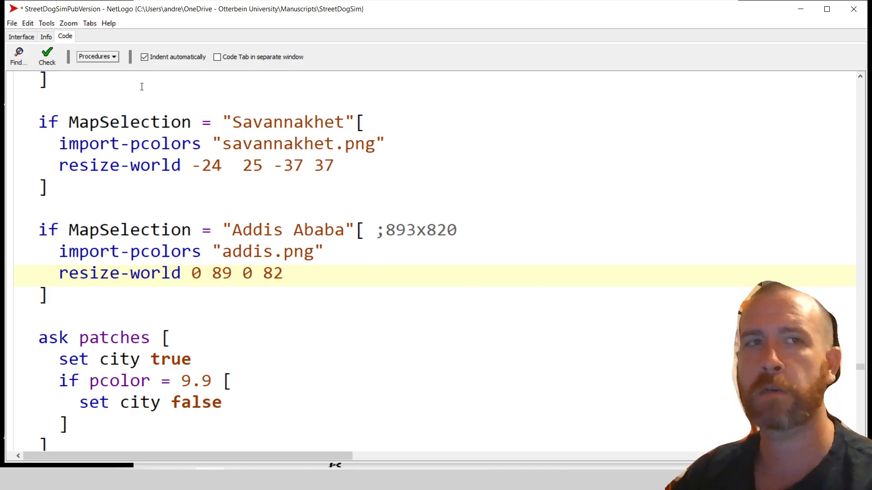
Run the model's Setup from the interface and inspect the whole Addis Ababa map
click(22, 37)
scroll(405, 250, up, 1)
drag(860, 203, 857, 103)
click(77, 115)
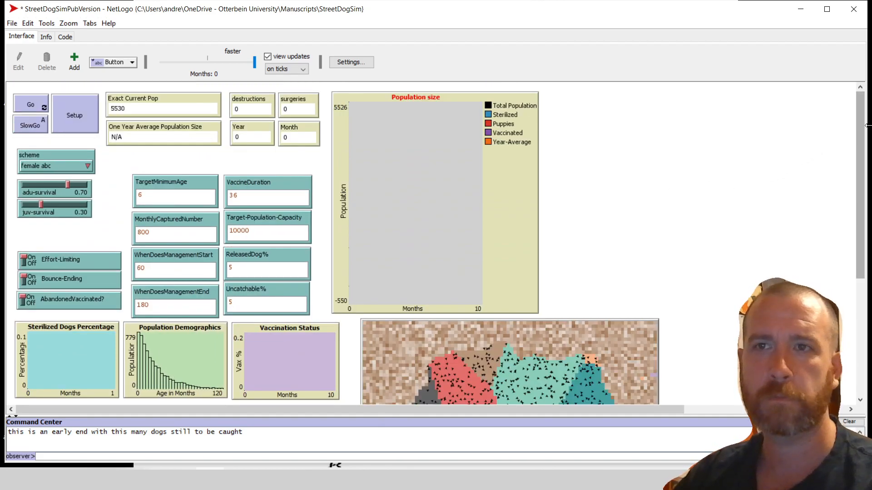
drag(860, 216, 862, 332)
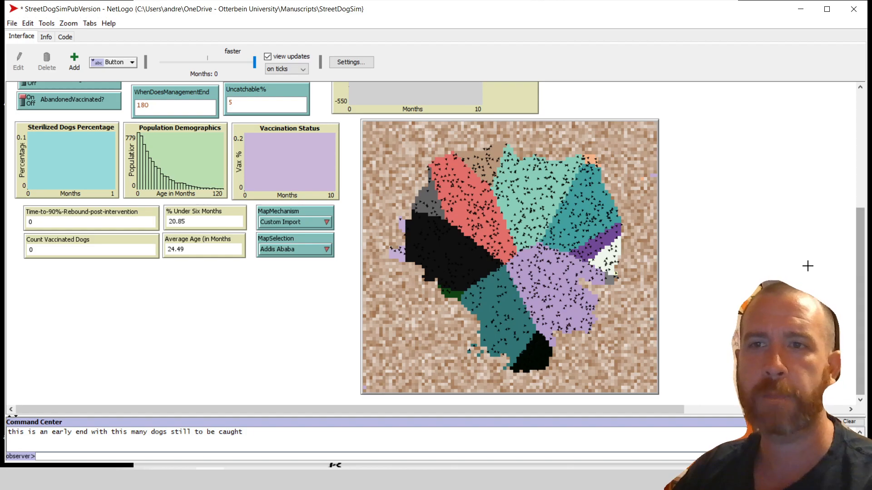
Set Target-Population-Capacity to 40000 and MonthlyCapturedNumber to 600
drag(863, 273, 863, 155)
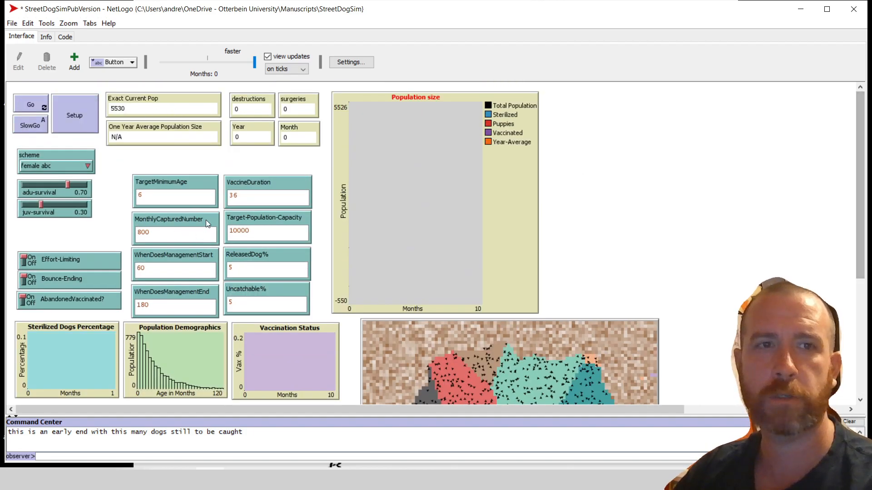
double_click(253, 232)
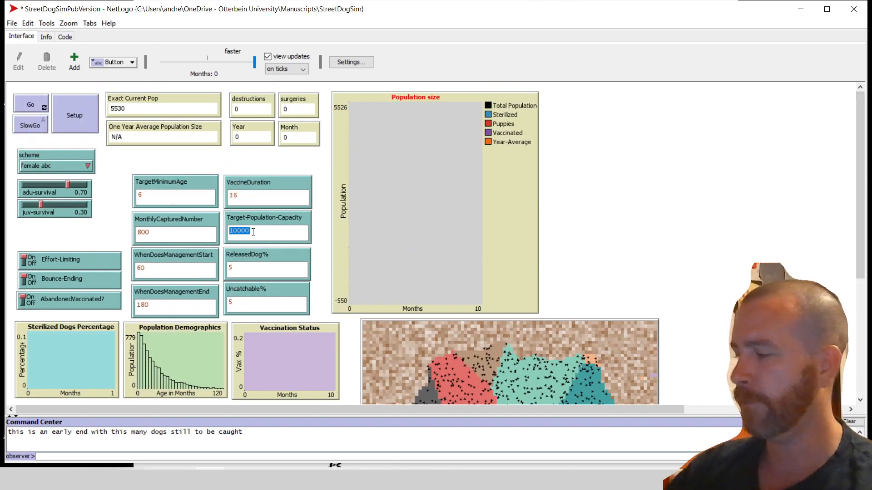
text(40000)
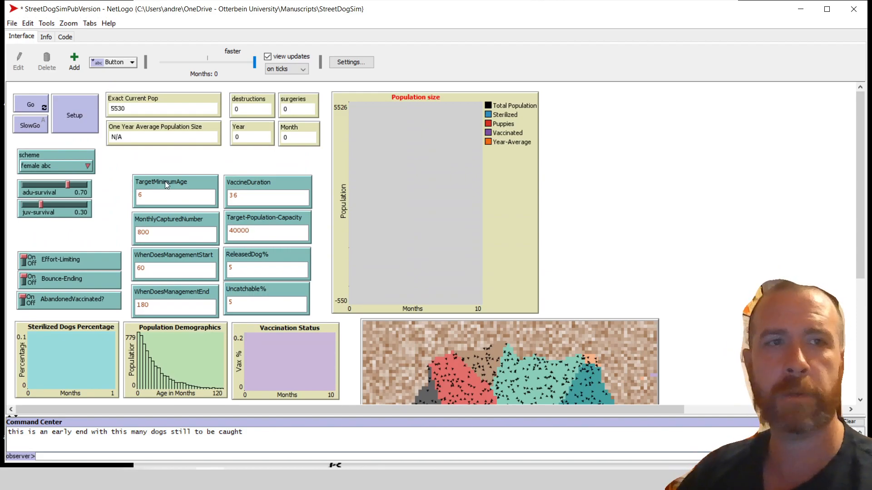
double_click(167, 229)
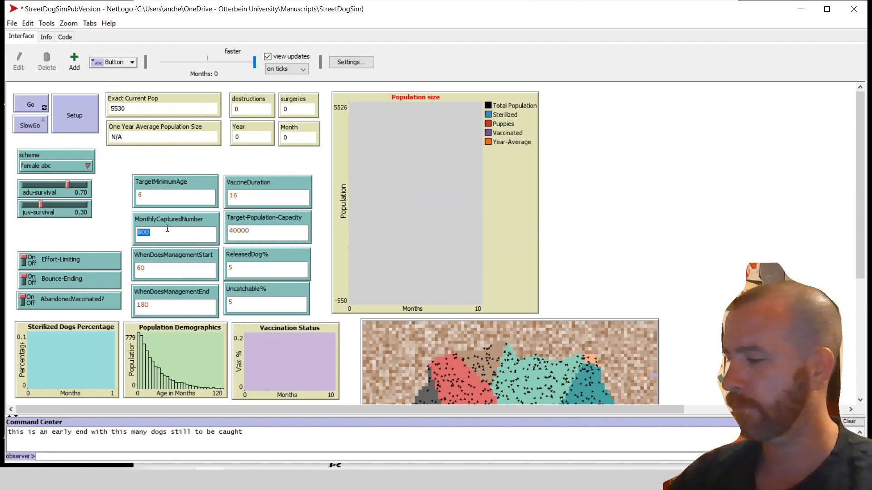
text(600)
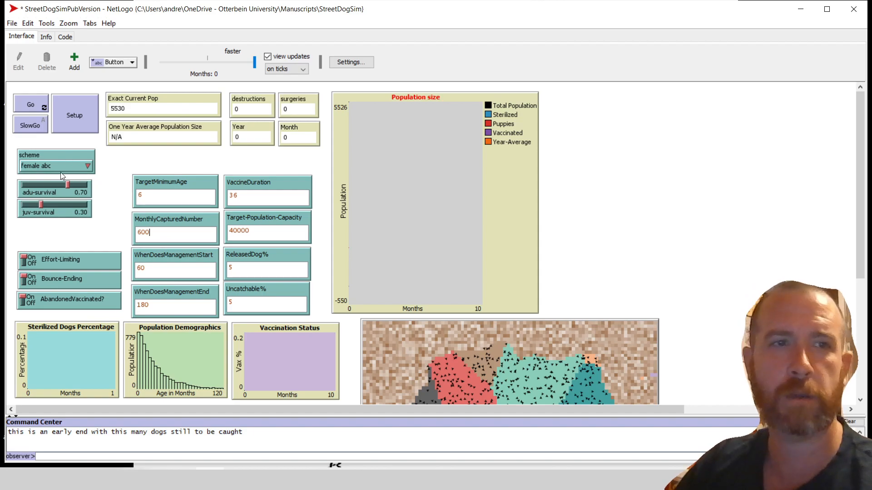
Set the scheme to all lethal, rerun Setup and inspect the dog distribution on the map
click(52, 162)
click(67, 215)
click(84, 109)
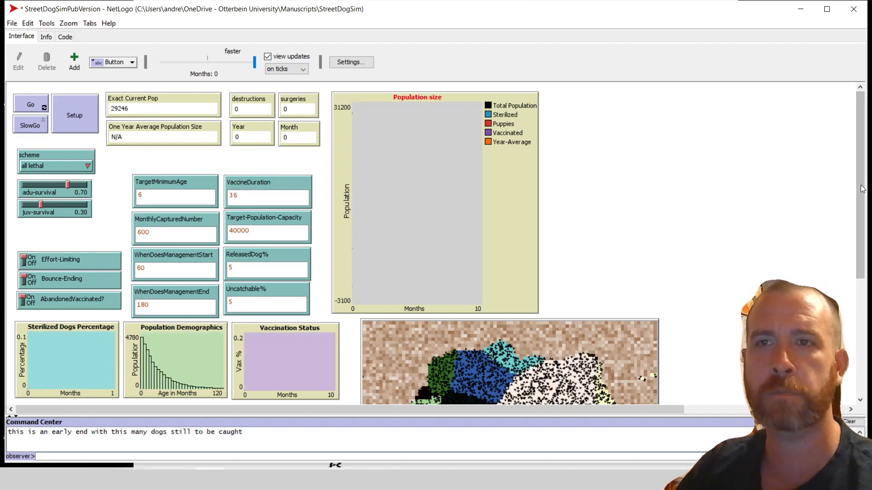
scroll(862, 189, down, 5)
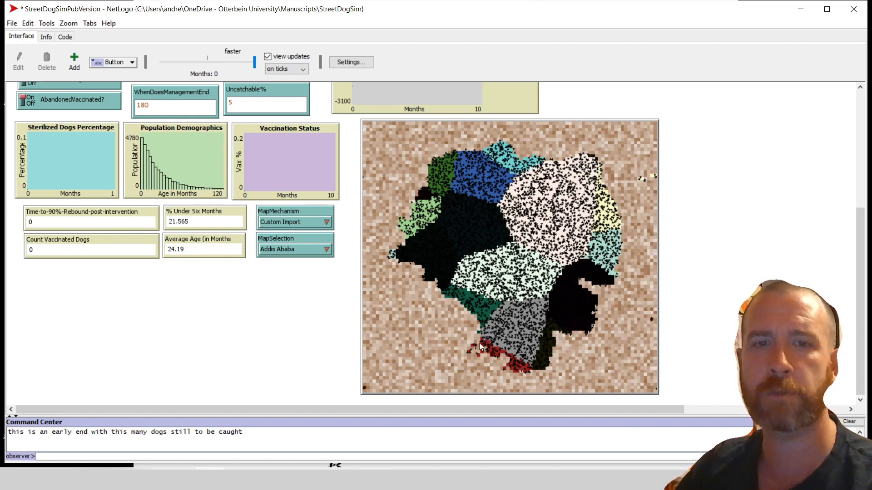
drag(864, 254, 865, 139)
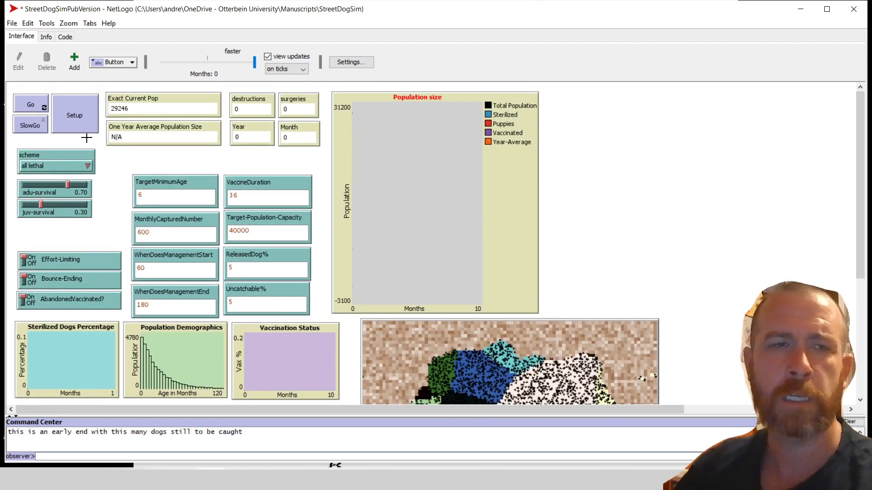
Return to the code, check the Addis Ababa block and save the model
click(67, 38)
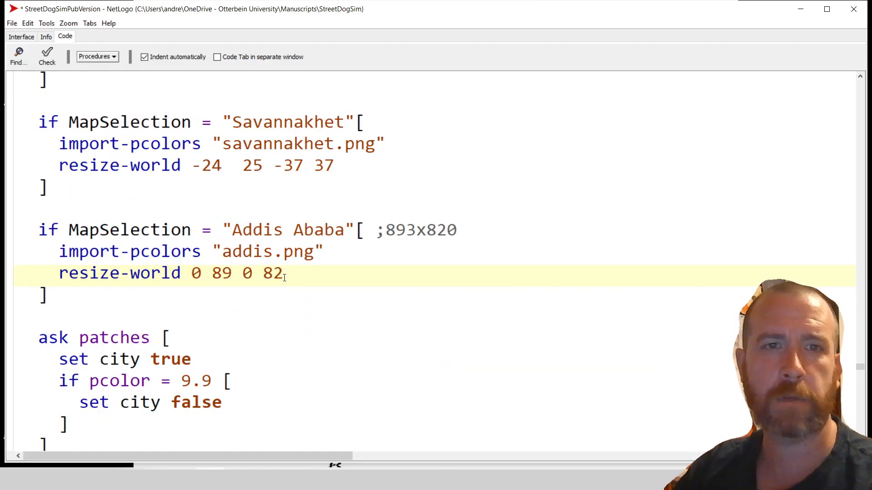
click(12, 23)
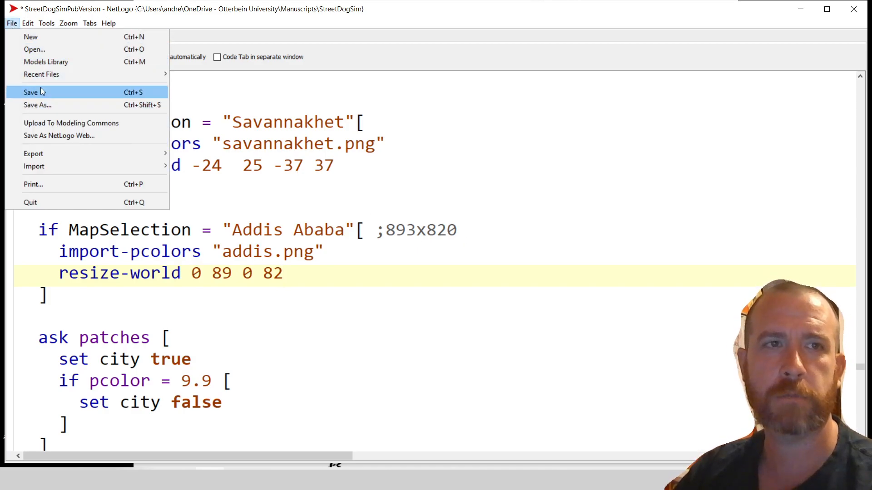
click(41, 91)
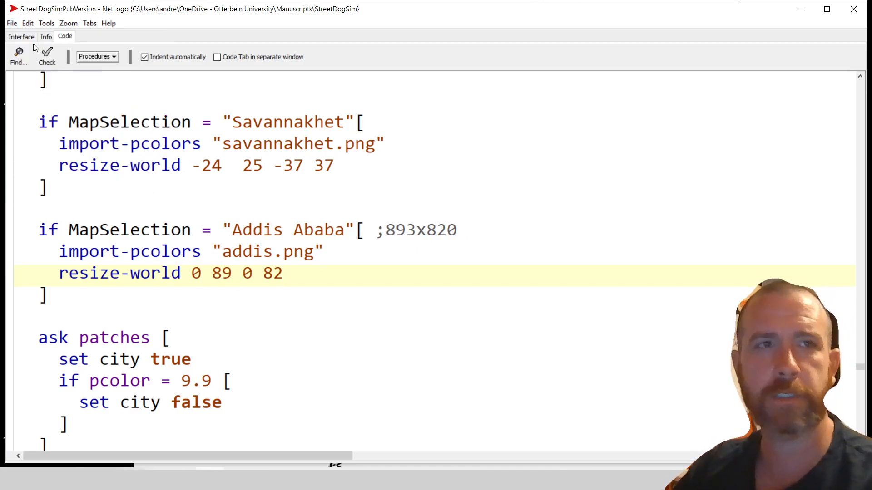
Return to the interface, open BehaviorSpace and place its window over the Population size plot
click(23, 37)
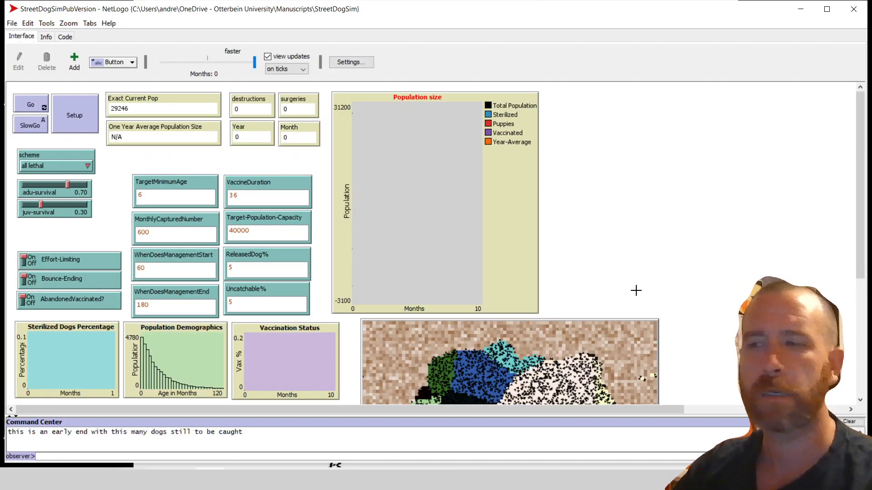
scroll(662, 344, down, 1)
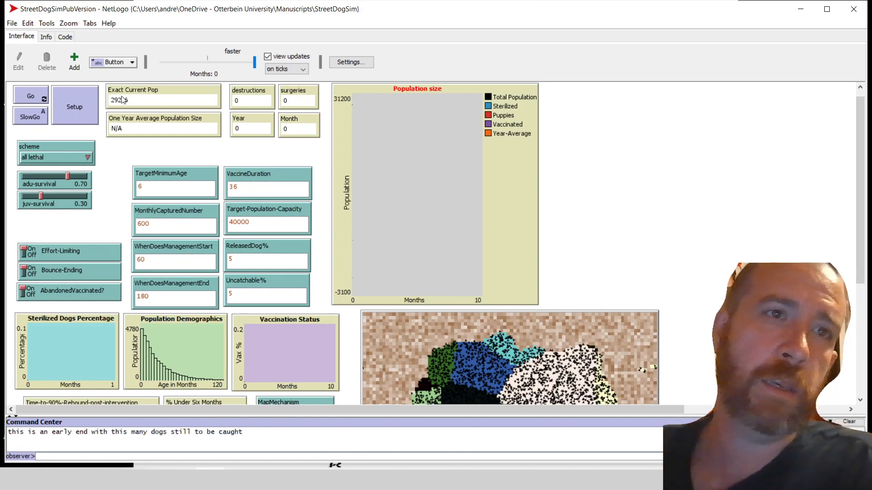
click(47, 23)
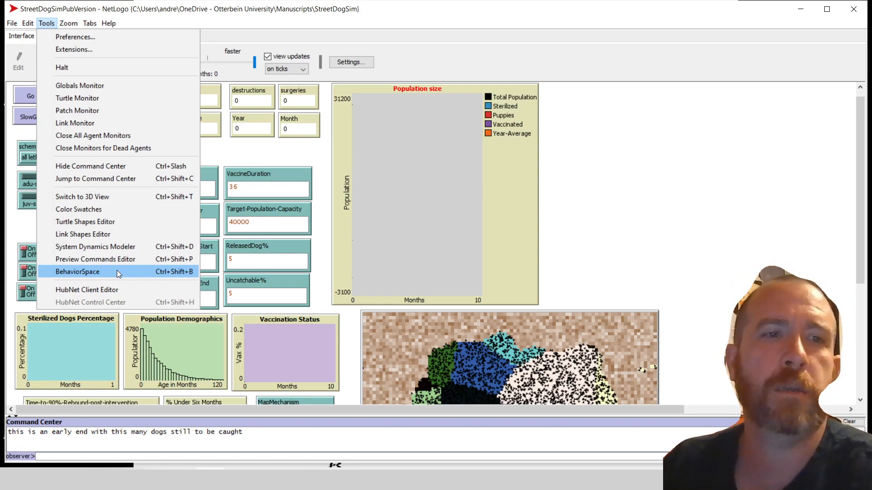
click(78, 272)
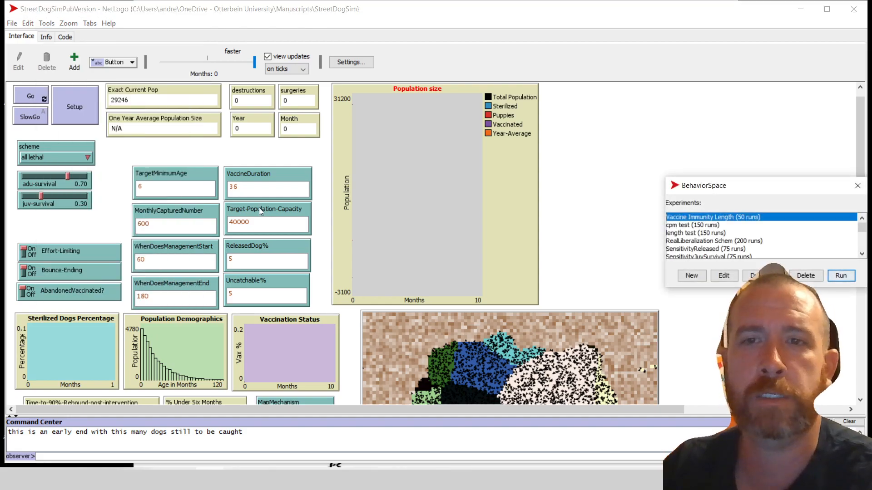
drag(732, 186, 563, 106)
Look through the existing experiments and create a new one named NewForYoutube
scroll(563, 155, down, 6)
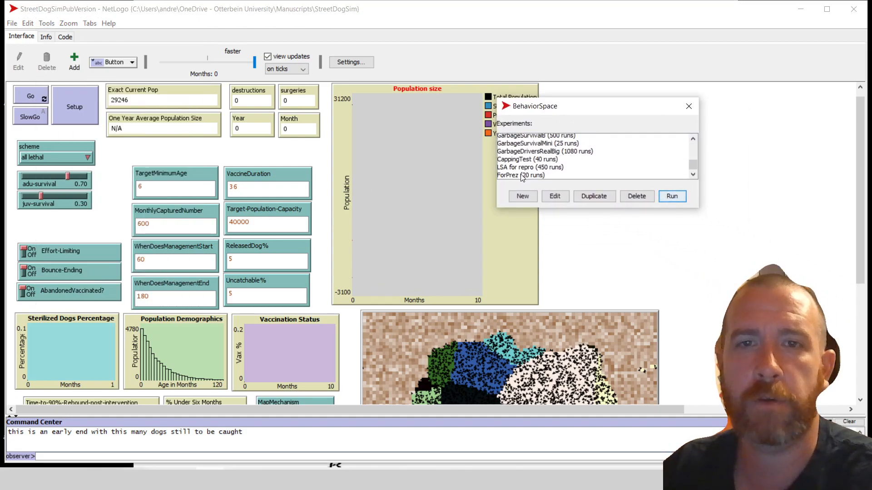
scroll(536, 168, up, 4)
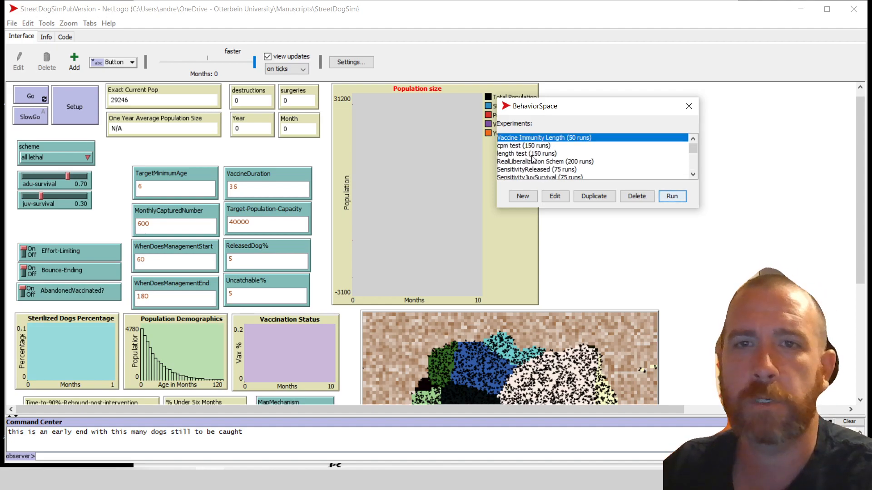
scroll(528, 152, down, 2)
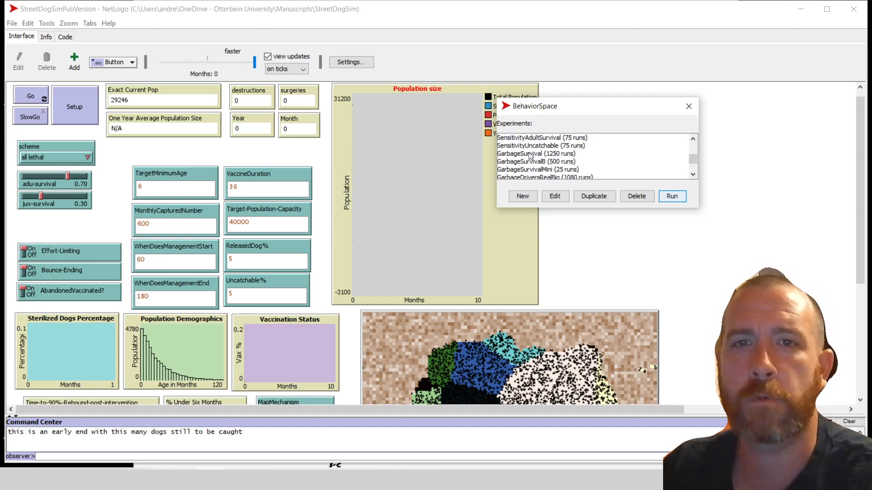
scroll(545, 157, down, 1)
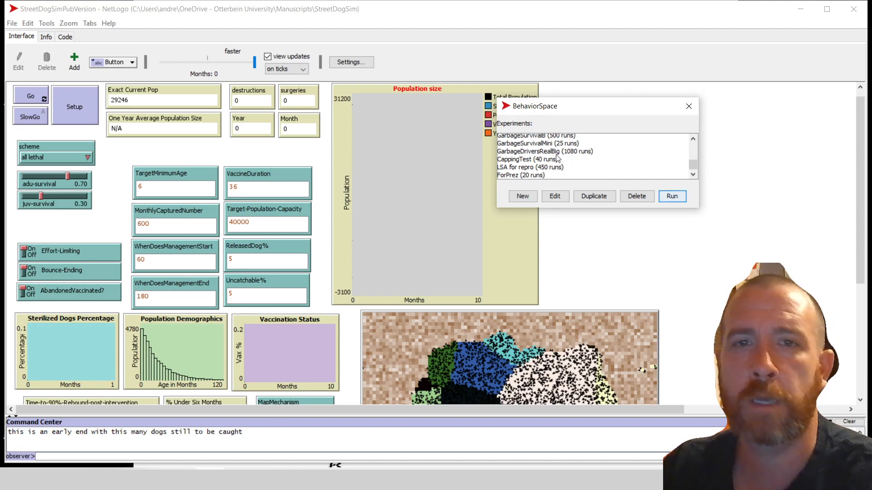
scroll(543, 170, up, 10)
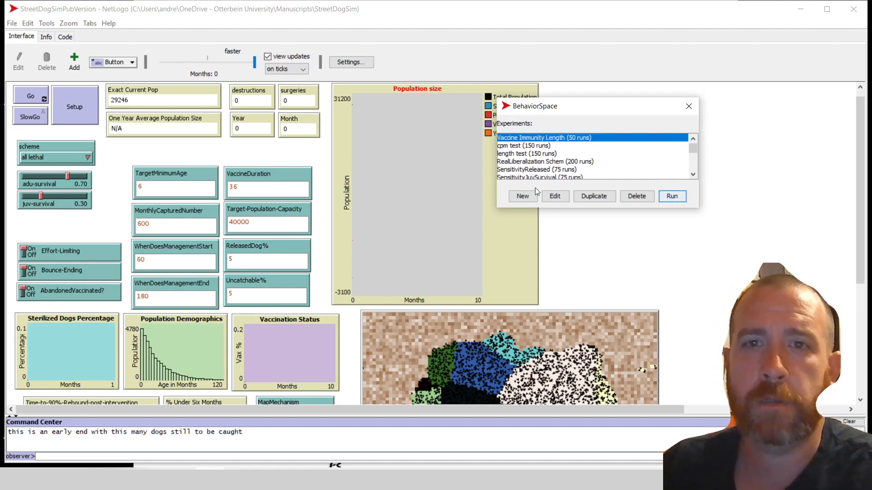
scroll(534, 177, down, 10)
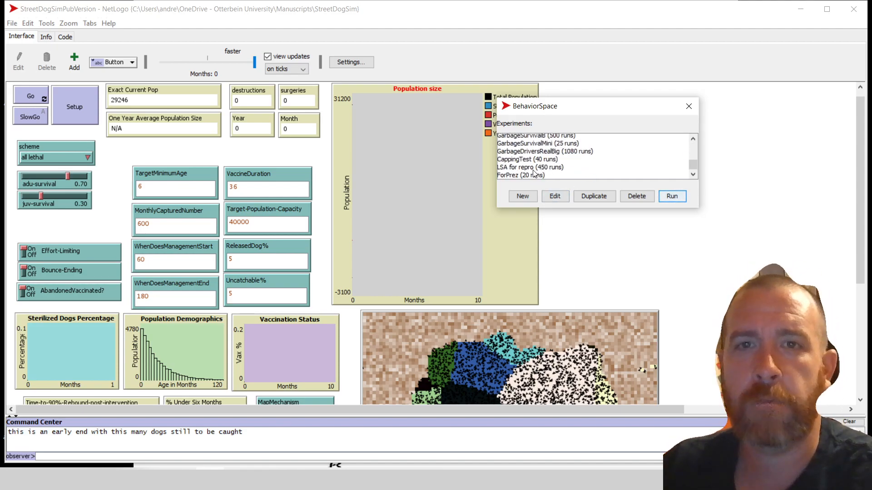
click(523, 197)
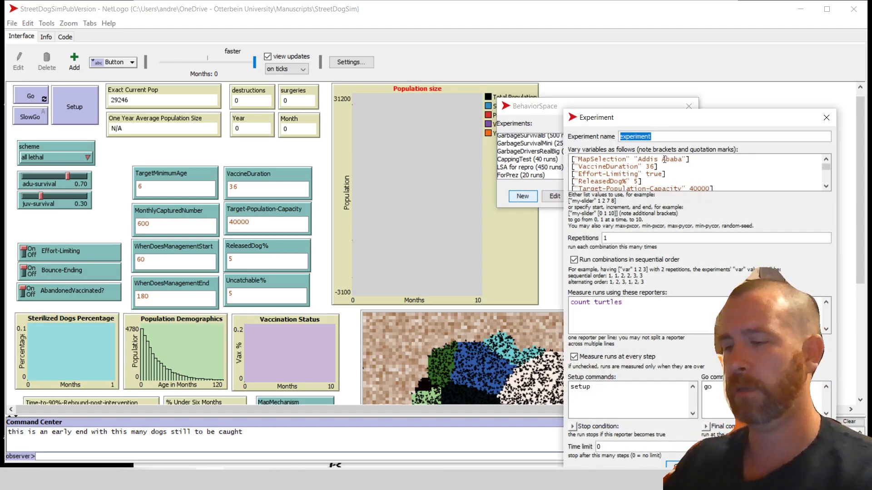
text(NewFo)
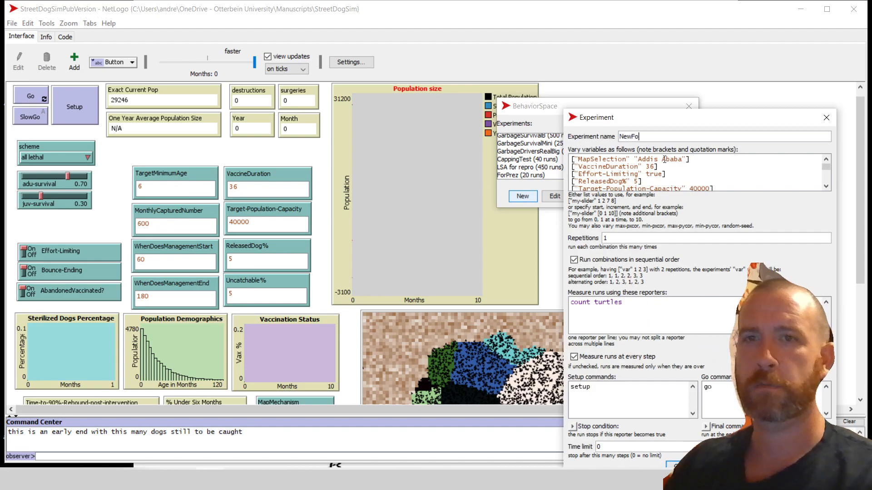
text(rYoutube)
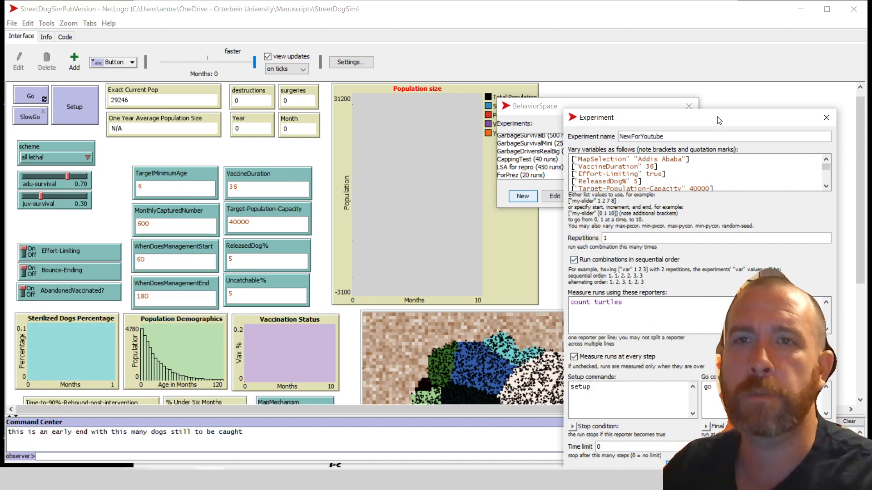
Move and enlarge the experiment window, review its variables and reporters, and accept the NewForYoutube experiment
drag(719, 120, 340, 37)
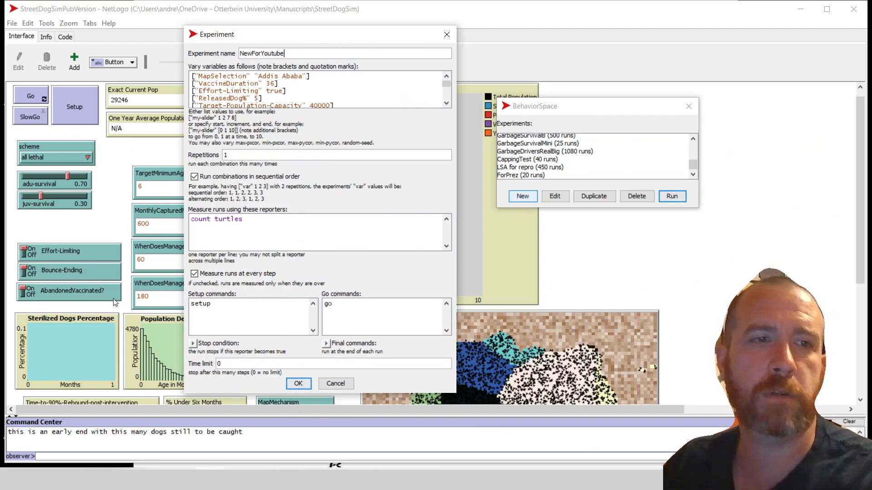
drag(456, 397, 606, 431)
scroll(399, 89, down, 1)
scroll(395, 89, down, 1)
scroll(388, 88, down, 1)
scroll(345, 93, down, 1)
scroll(345, 93, down, 1)
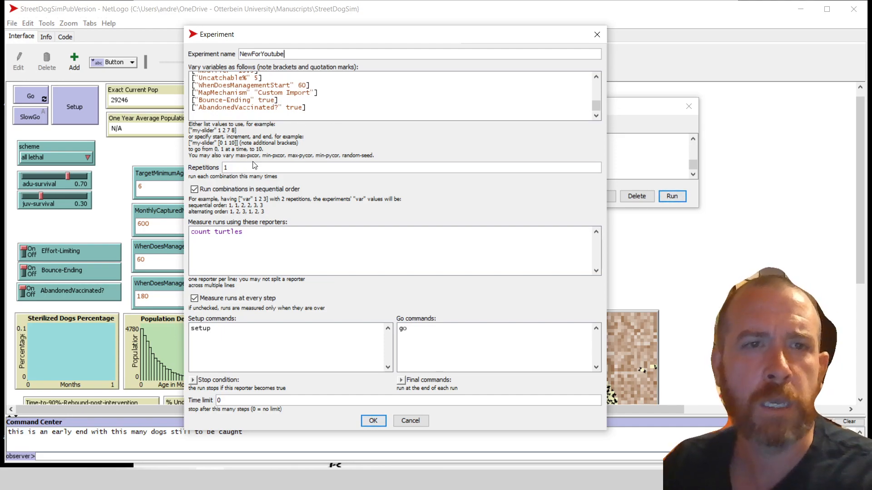
drag(246, 235, 190, 235)
click(275, 246)
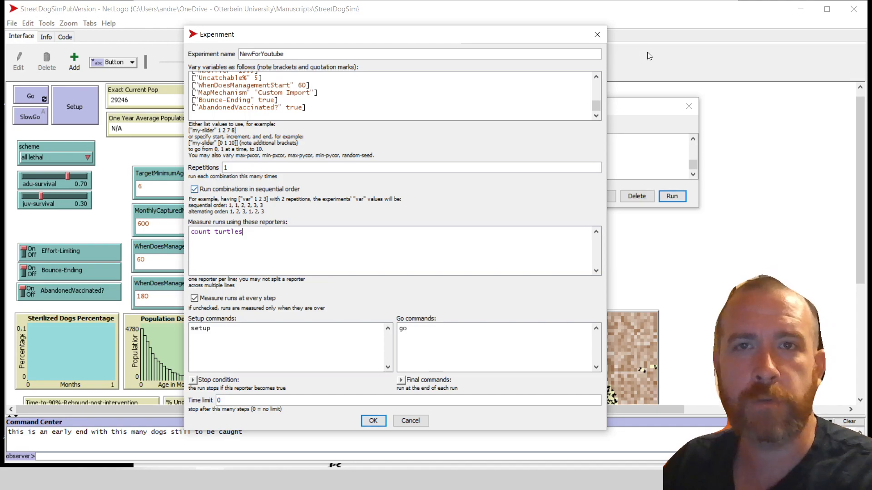
click(372, 421)
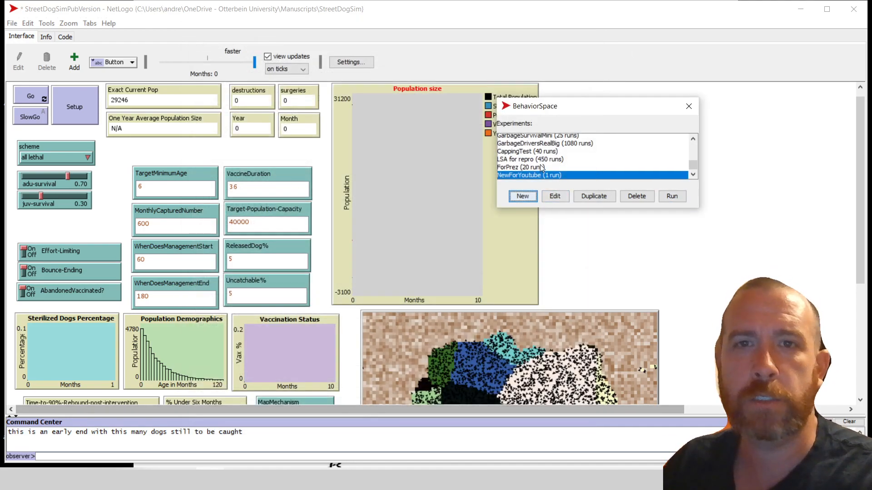
Open the ForPrez experiment, copy its complete list of reporters and close it
click(541, 167)
click(555, 195)
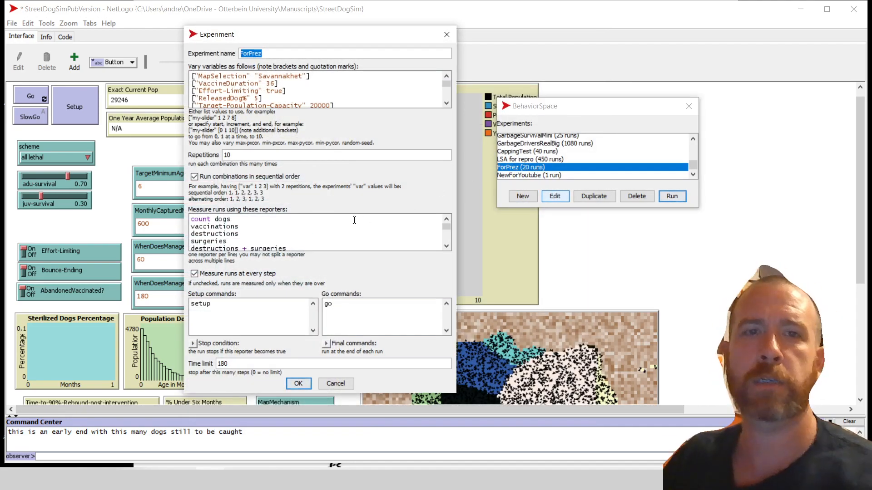
click(288, 232)
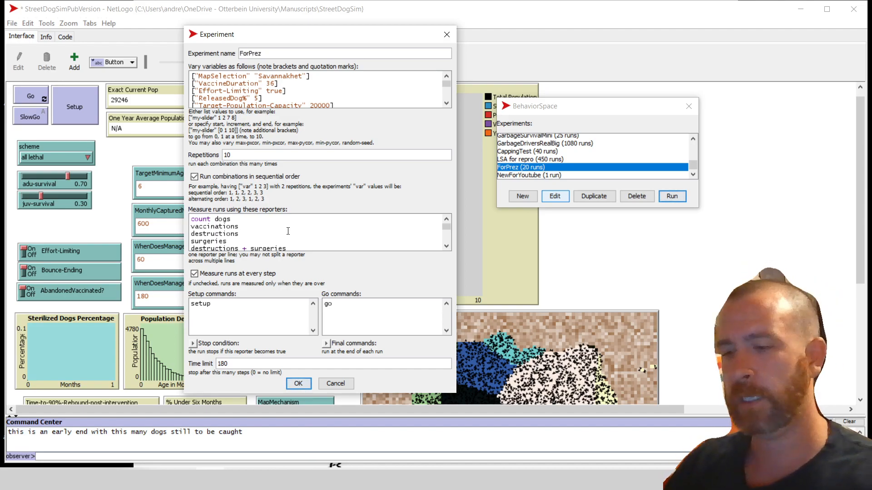
key(ctrl+a)
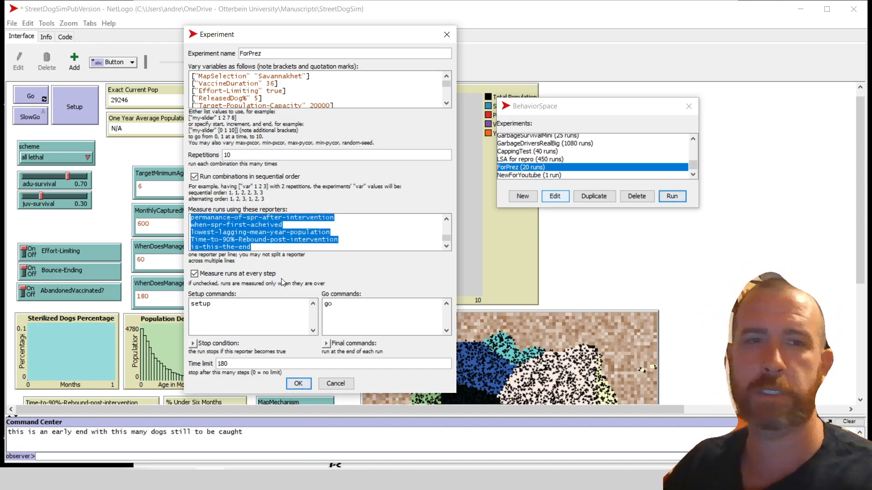
scroll(298, 245, up, 5)
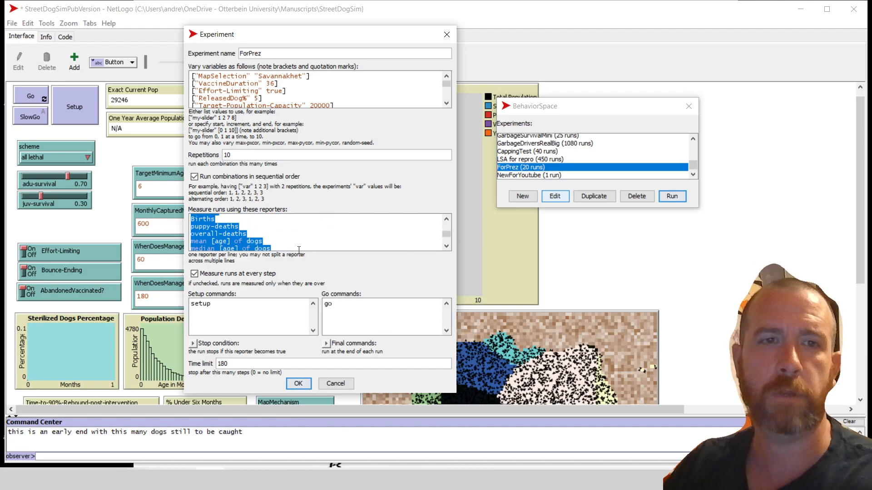
scroll(299, 250, up, 3)
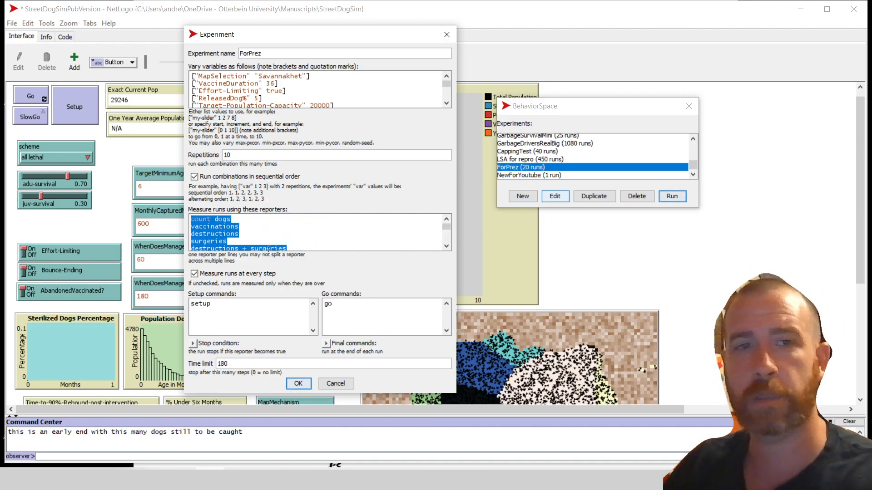
click(267, 229)
double_click(267, 229)
key(ctrl+a)
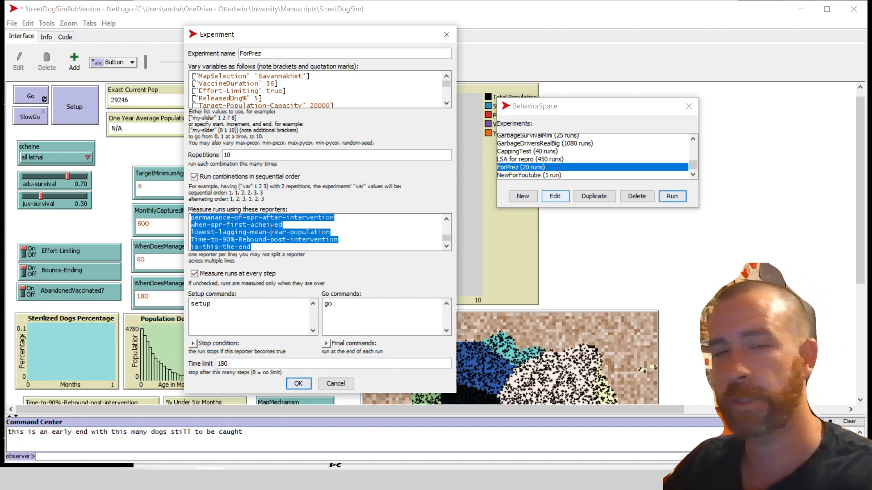
click(298, 385)
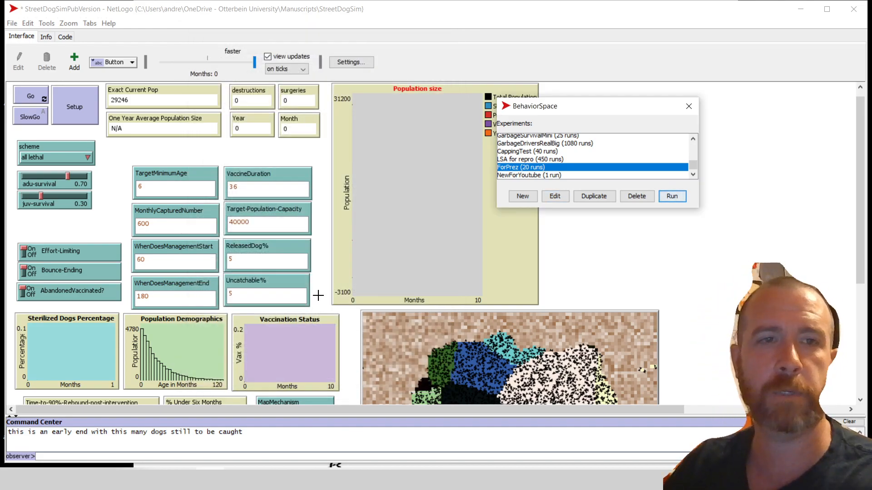
Replace the count turtles reporter in the NewForYoutube experiment with the reporter list copied from ForPrez
click(547, 175)
click(555, 196)
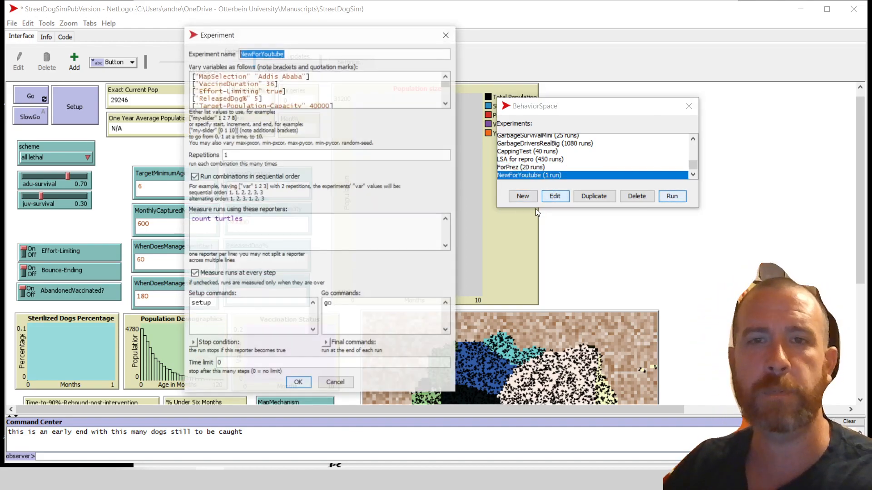
click(381, 235)
key(ctrl+a)
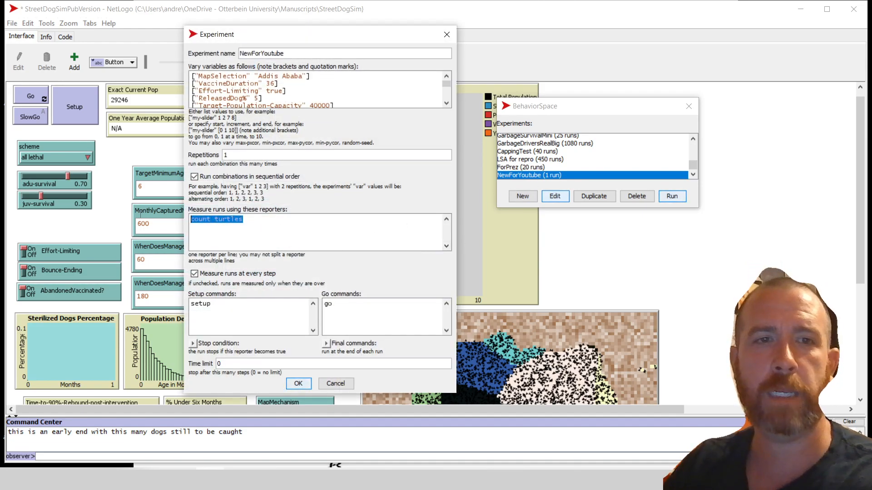
key(ctrl+v)
scroll(311, 231, up, 5)
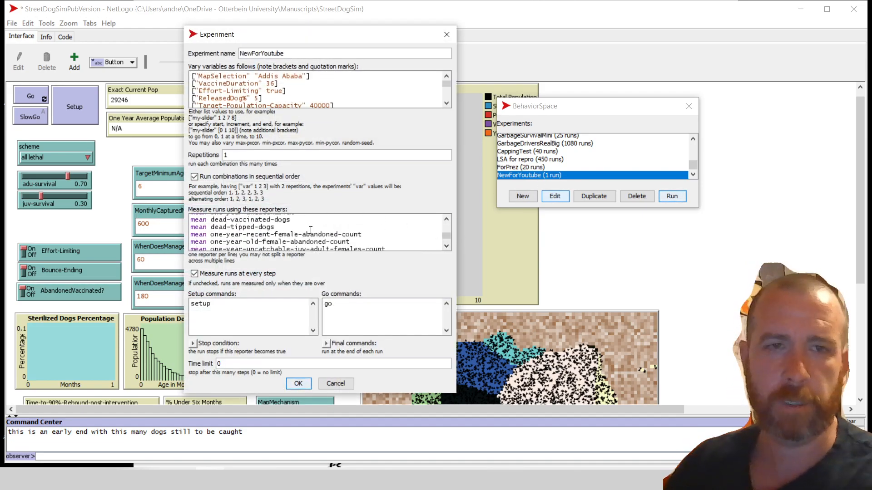
scroll(311, 230, up, 5)
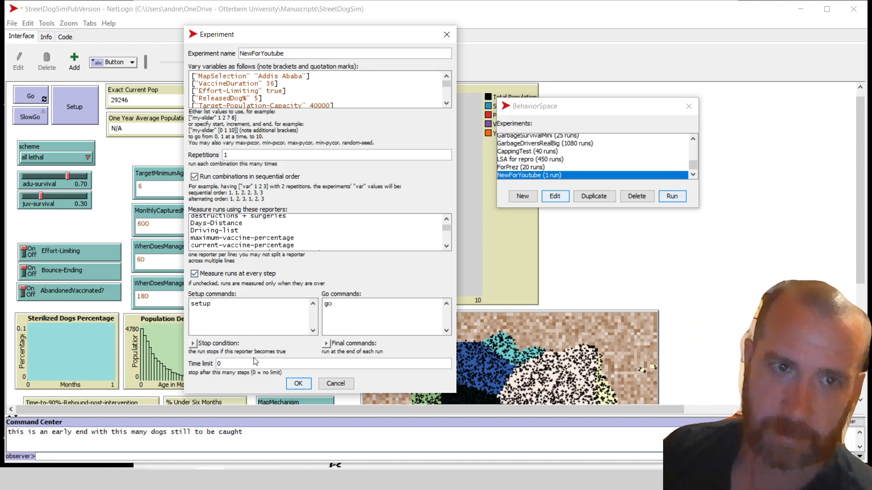
Set the NewForYoutube time limit to 240 and the repetitions to 40, and accept the experiment
click(245, 366)
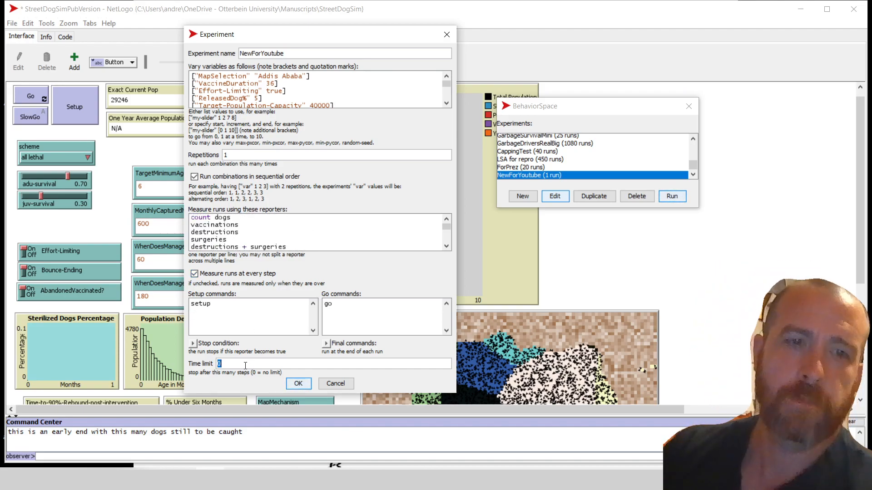
double_click(245, 366)
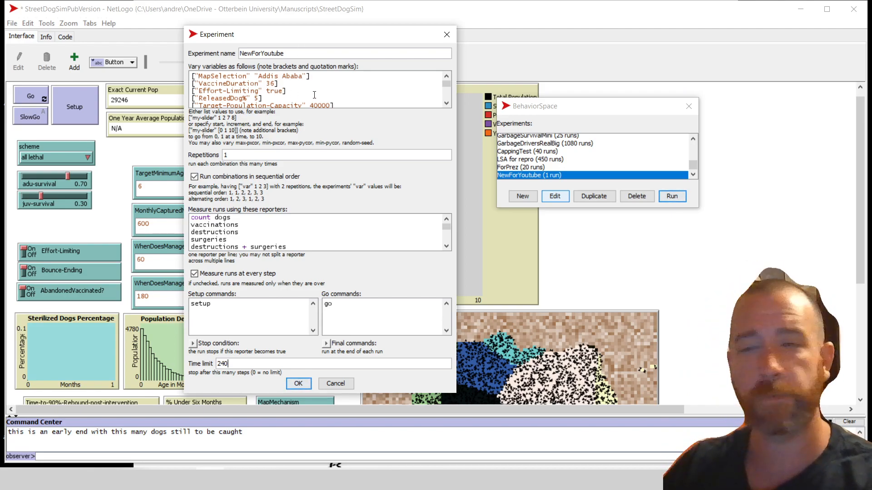
scroll(404, 89, down, 2)
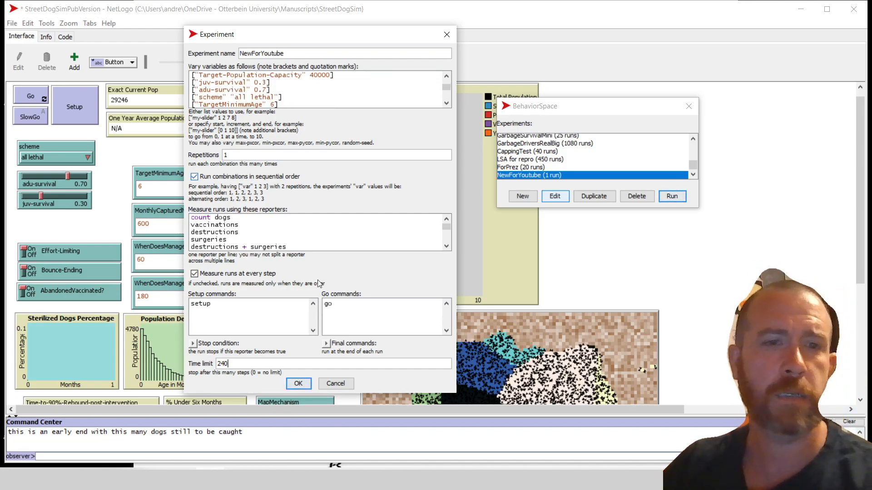
double_click(243, 155)
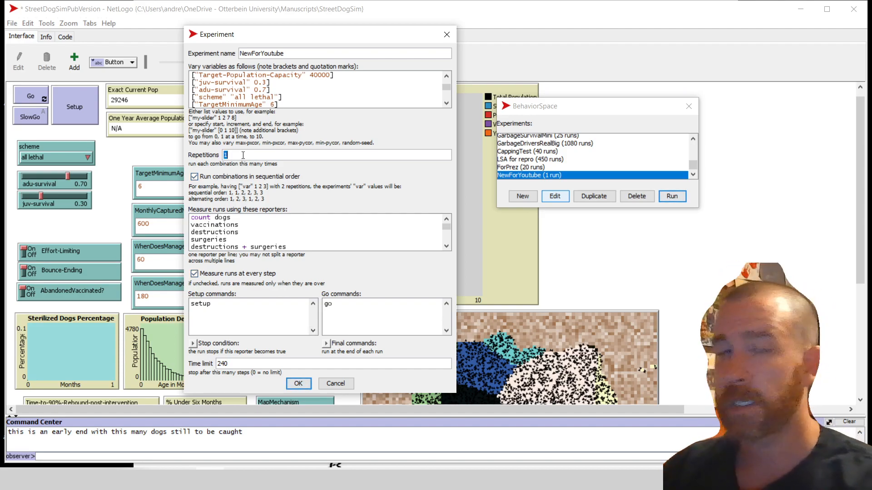
text(40)
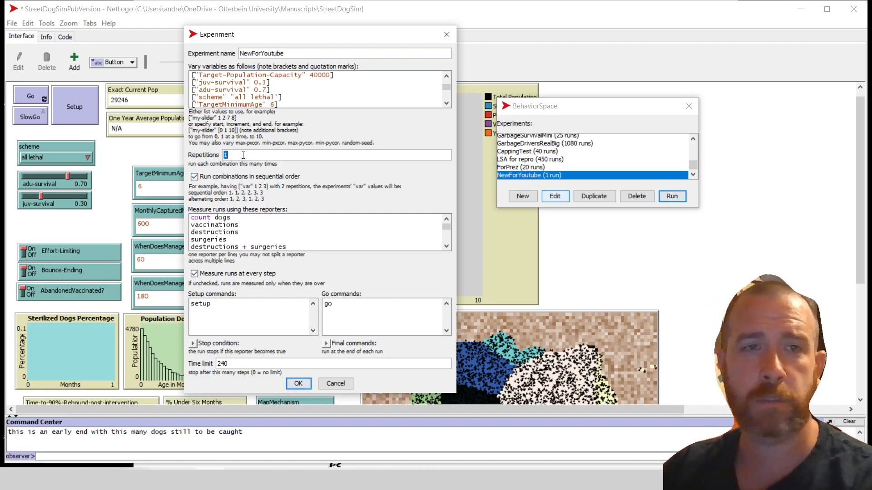
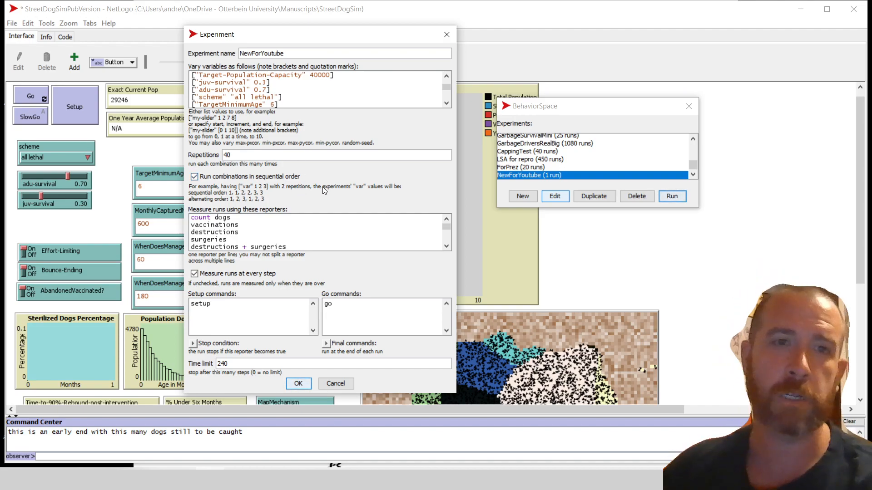
click(302, 384)
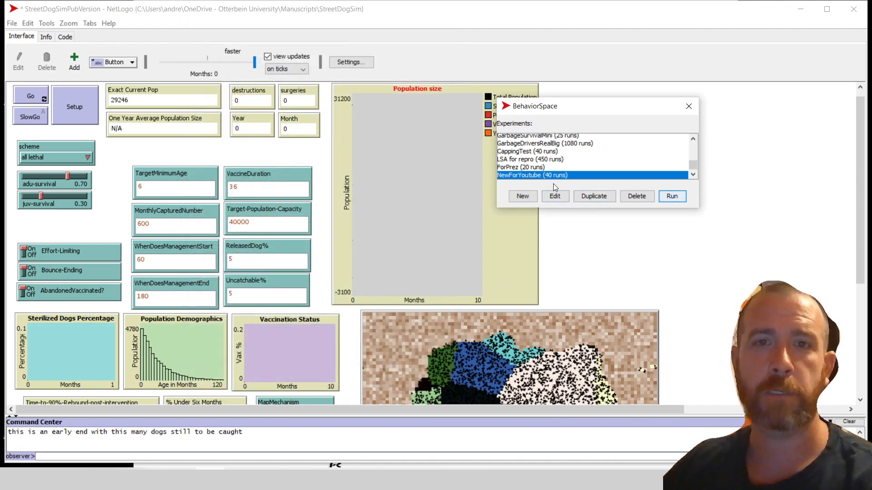
Run the NewForYoutube experiment with table output and 16 parallel runs, saving the table CSV file to the Desktop
click(671, 197)
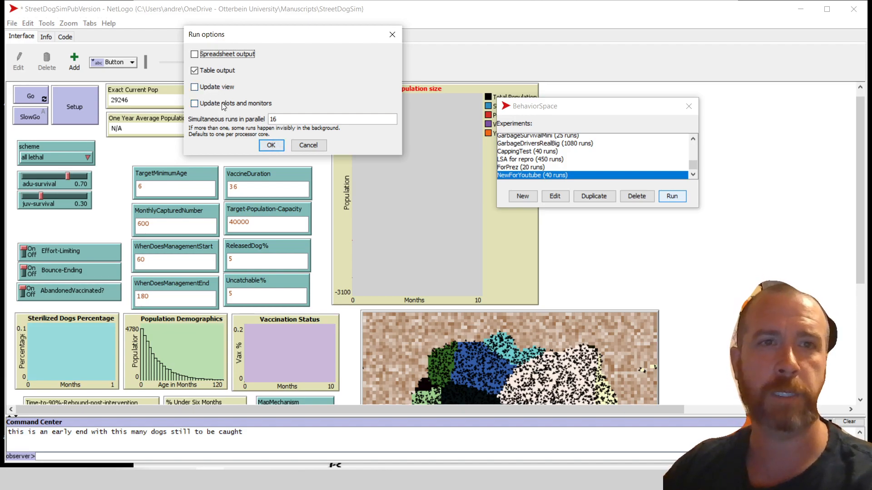
click(272, 145)
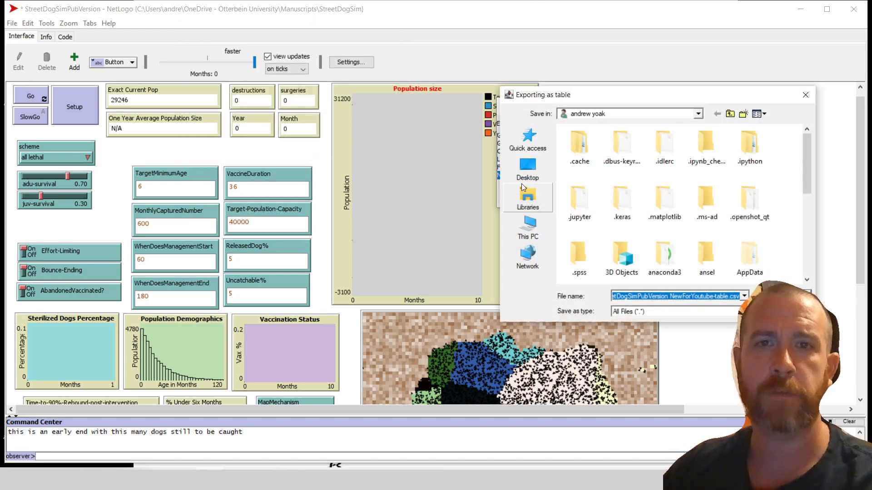
click(523, 187)
click(528, 169)
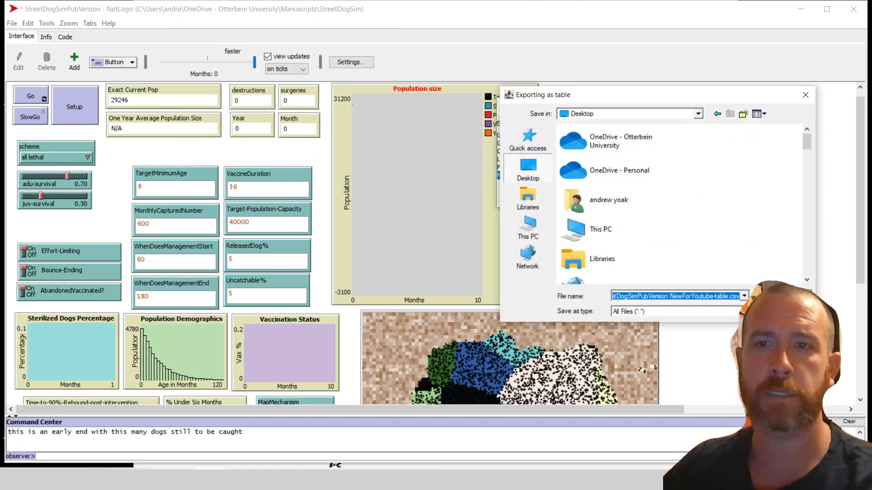
key(Return)
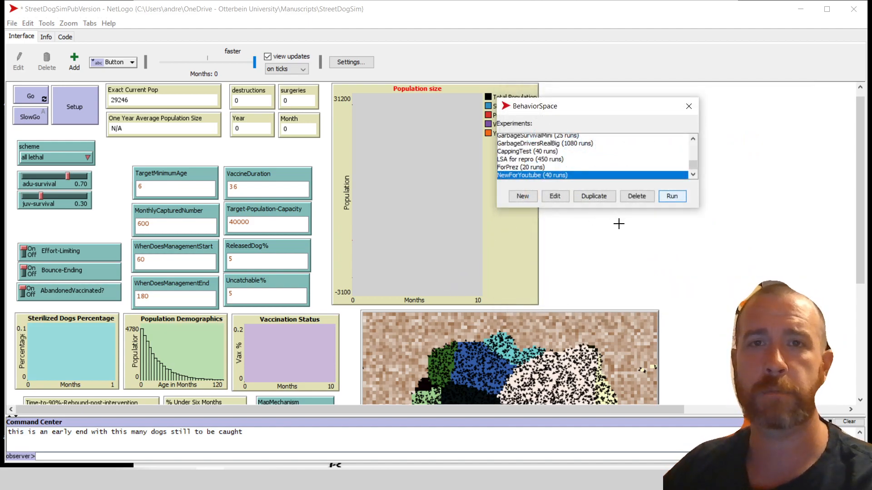
Briefly enable view and plots-and-monitors updates for the running NewForYoutube experiment, switch both off again and abort the run
drag(771, 39, 286, 80)
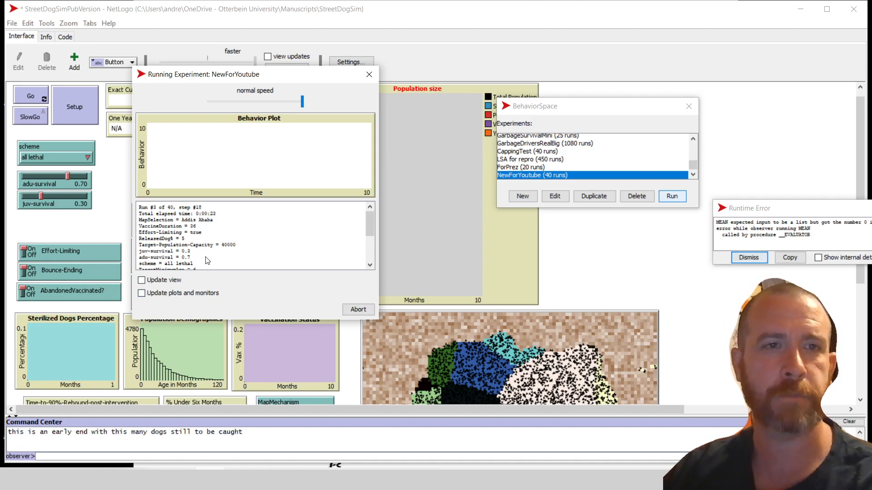
click(157, 282)
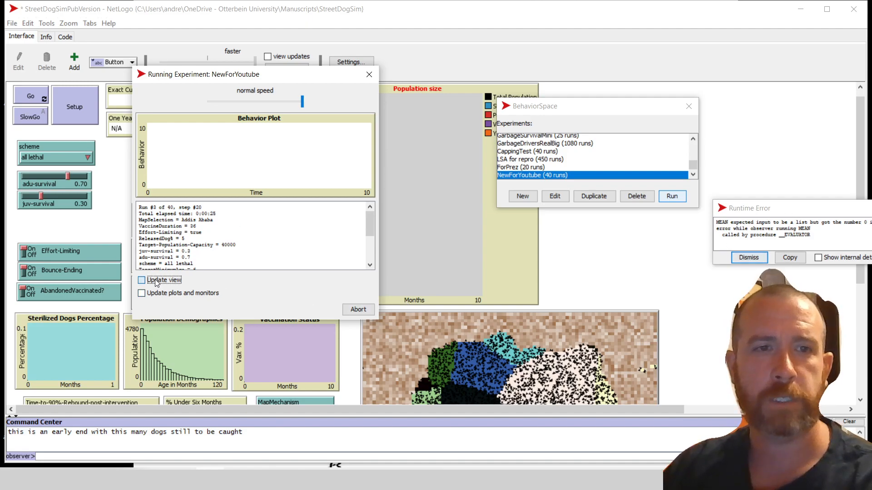
click(200, 294)
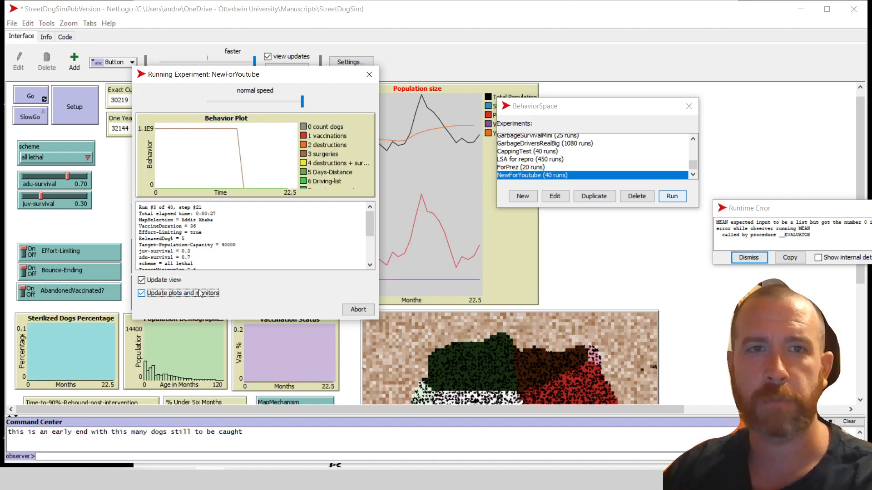
click(152, 281)
click(152, 295)
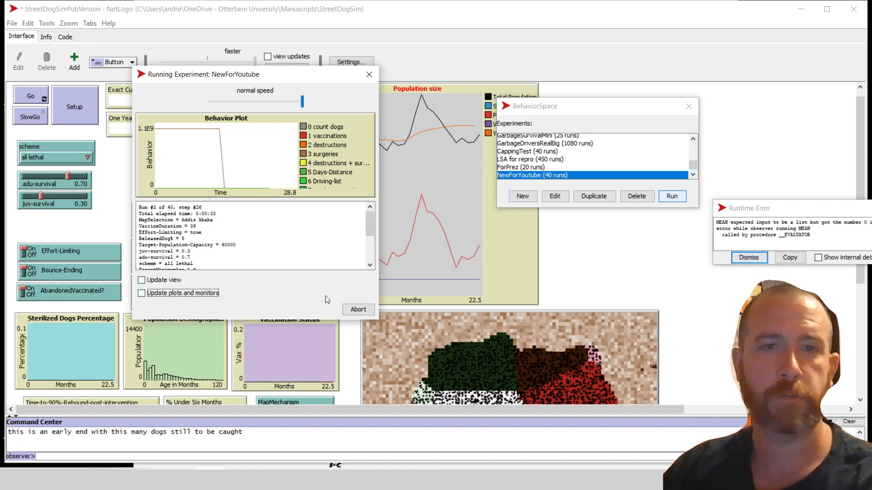
click(358, 310)
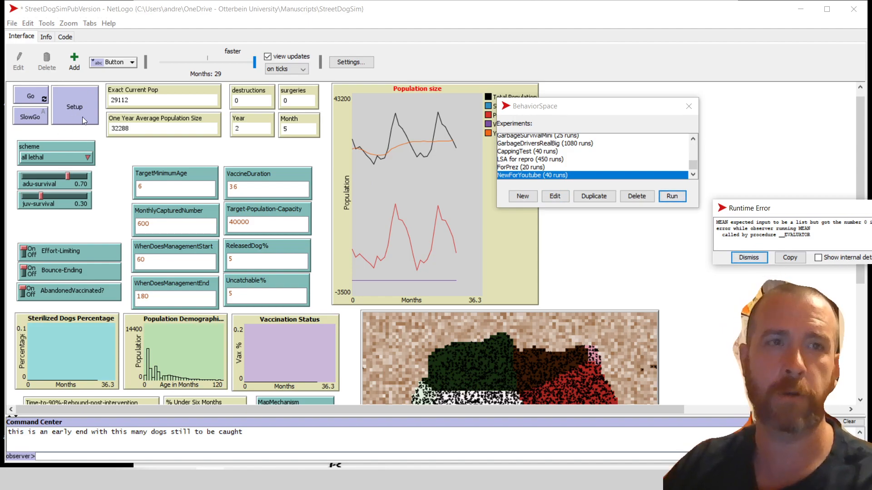
Edit the NewForYoutube experiment to vary ReleasedDog% over 5, 10 and 15, and accept the change
click(560, 196)
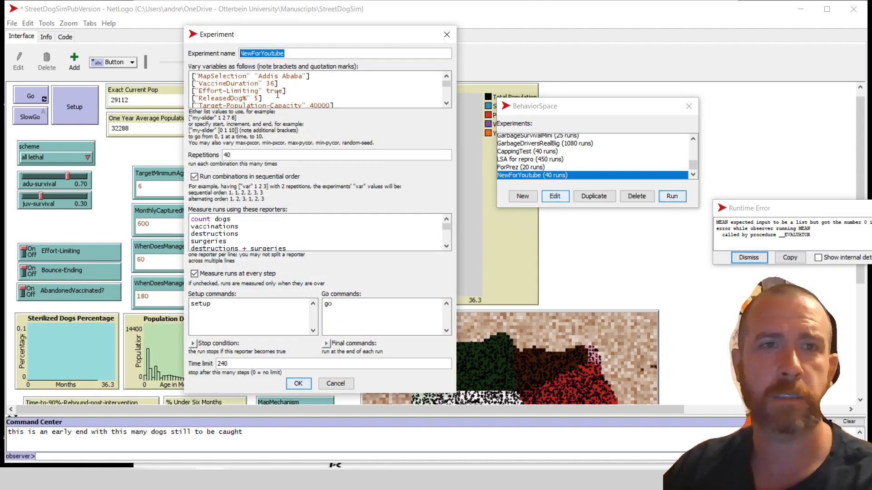
scroll(302, 91, down, 1)
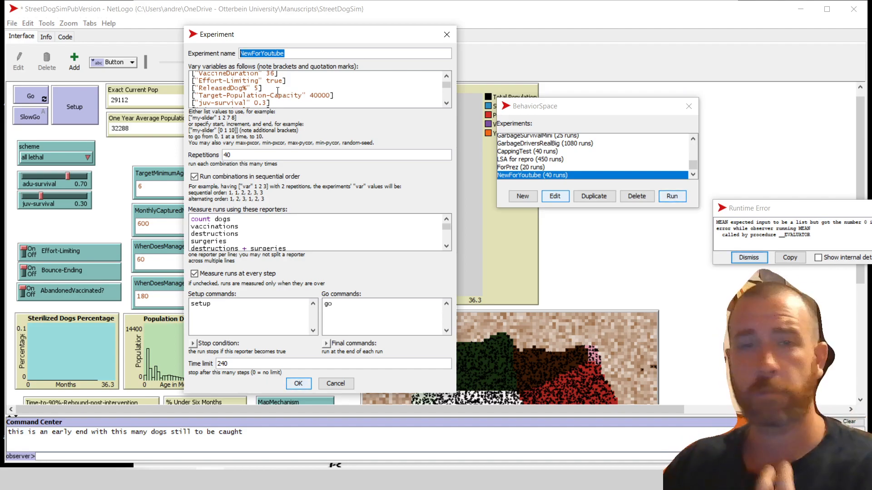
click(259, 88)
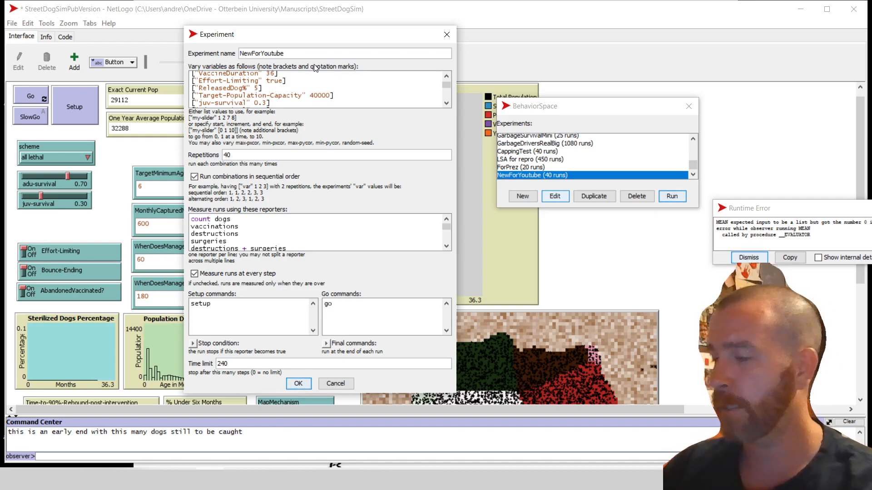
text(10)
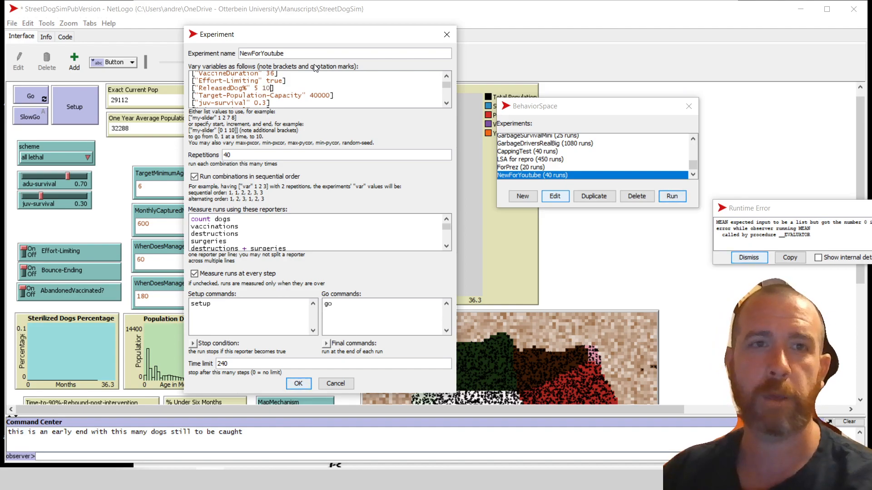
text( 15)
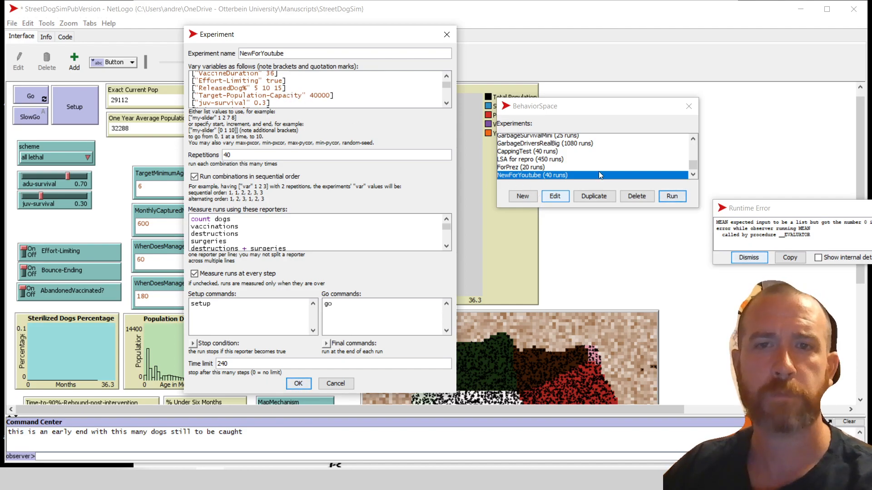
click(298, 385)
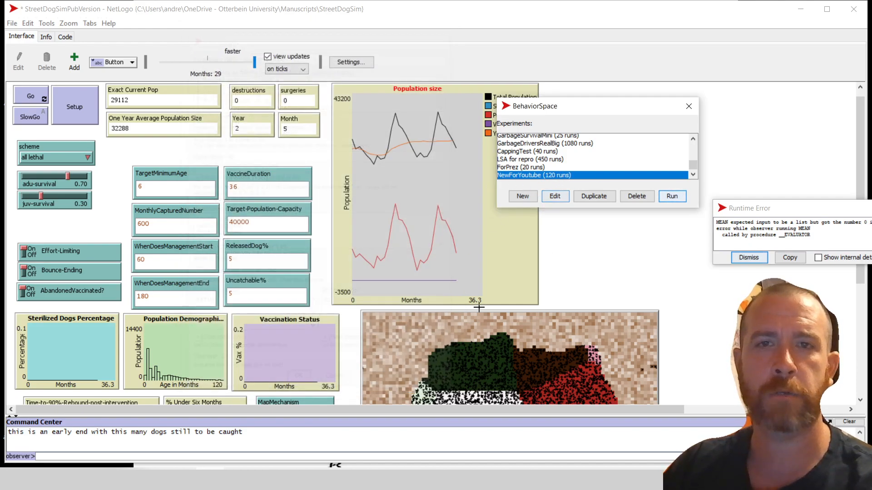
Reopen the NewForYoutube experiment and remove the values 10 and 15 from ReleasedDog%, leaving only 5
click(555, 196)
click(281, 98)
drag(280, 98, 265, 98)
key(BackSpace)
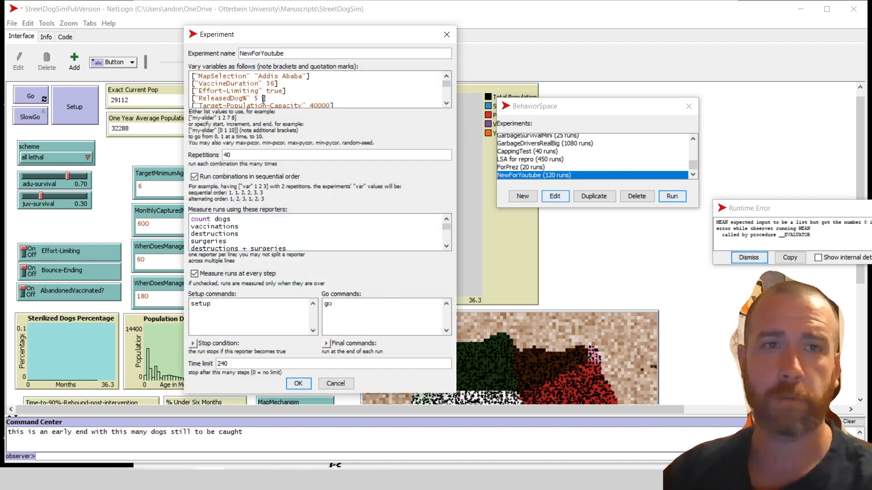
Vary MonthlyCapturedNumber over 200, 400 and 600 in the NewForYoutube experiment and accept it
scroll(313, 91, down, 2)
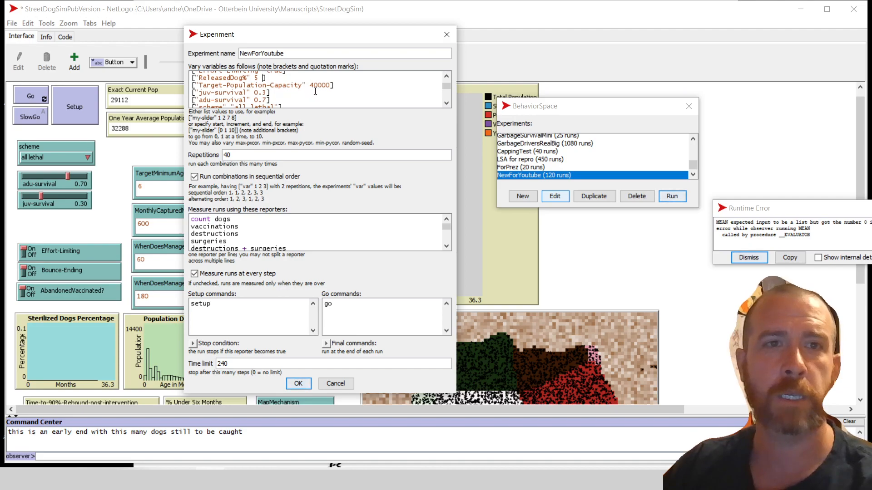
scroll(318, 89, down, 3)
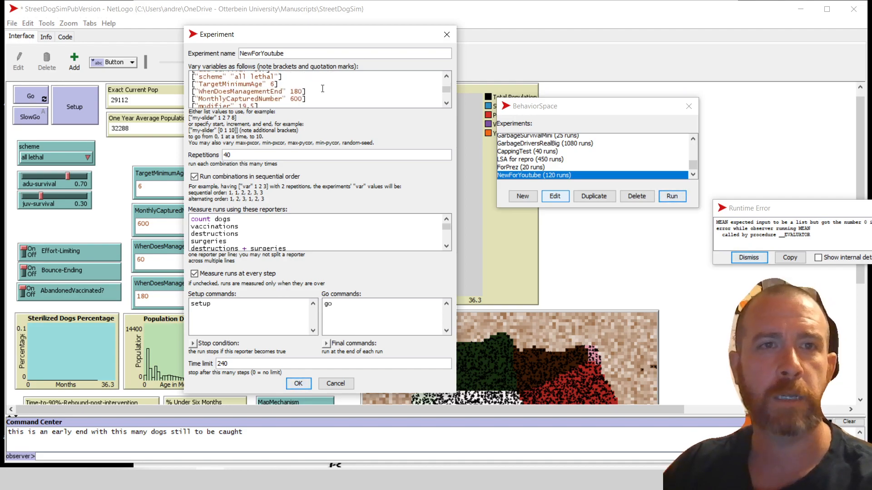
scroll(331, 90, down, 3)
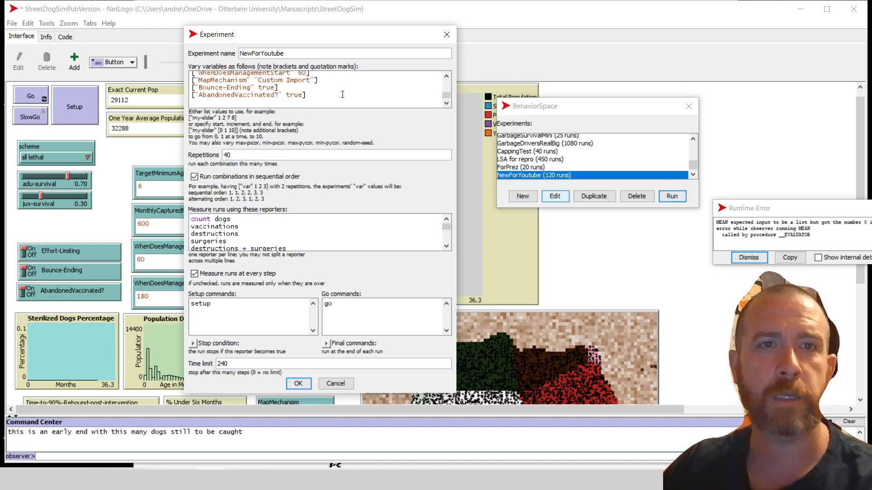
scroll(343, 94, up, 2)
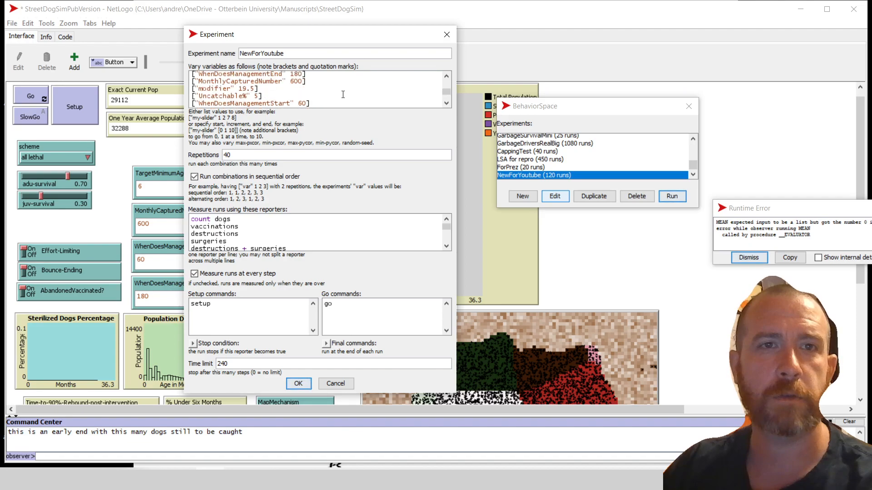
double_click(297, 82)
key(Left)
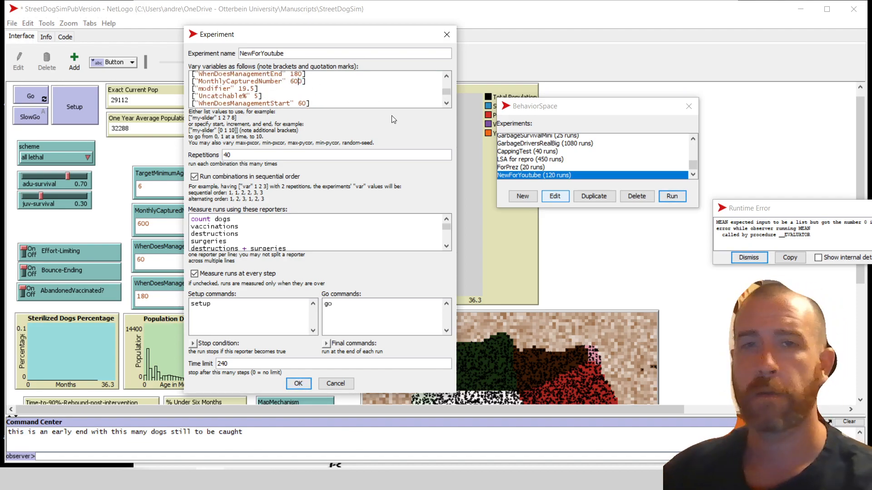
key(Left)
key(Left)
text(200 )
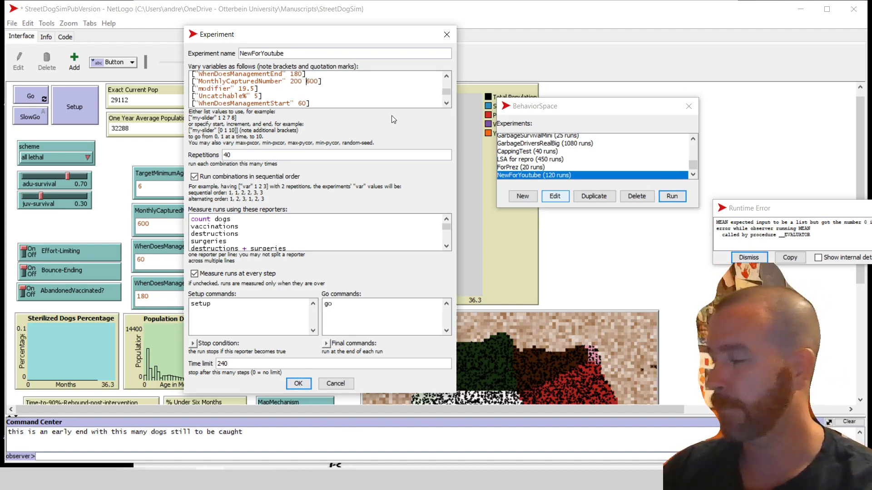
text(400)
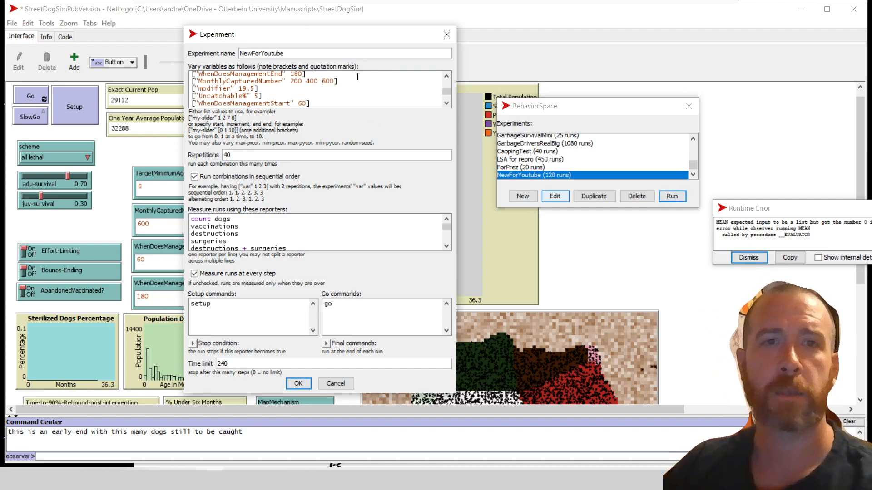
click(306, 385)
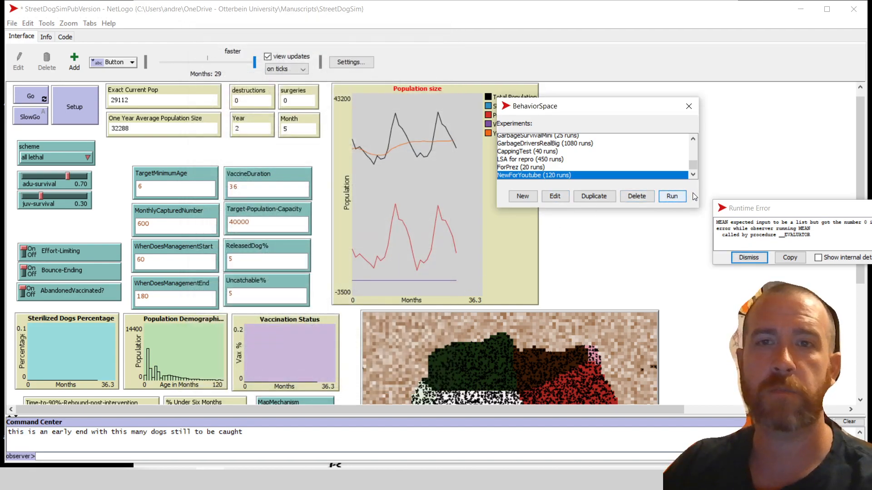
Add 24 as a second VaccineDuration value after 36 in the NewForYoutube experiment and accept it
click(555, 195)
click(275, 84)
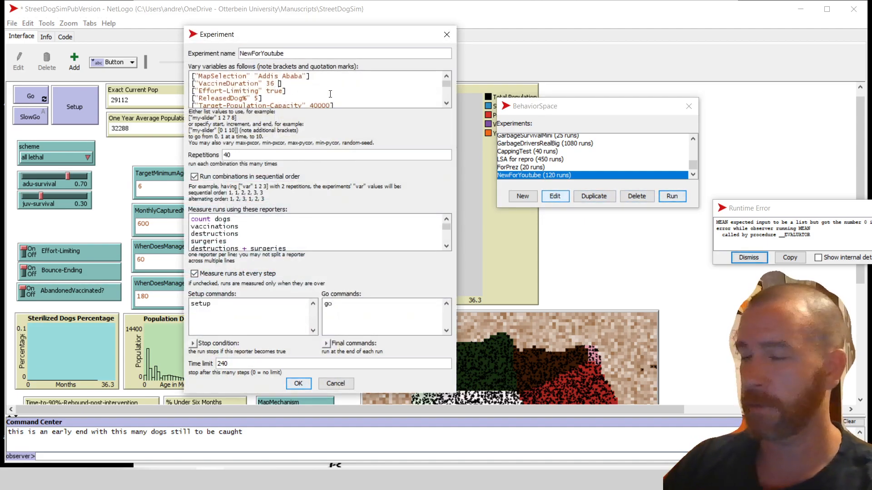
text(24=)
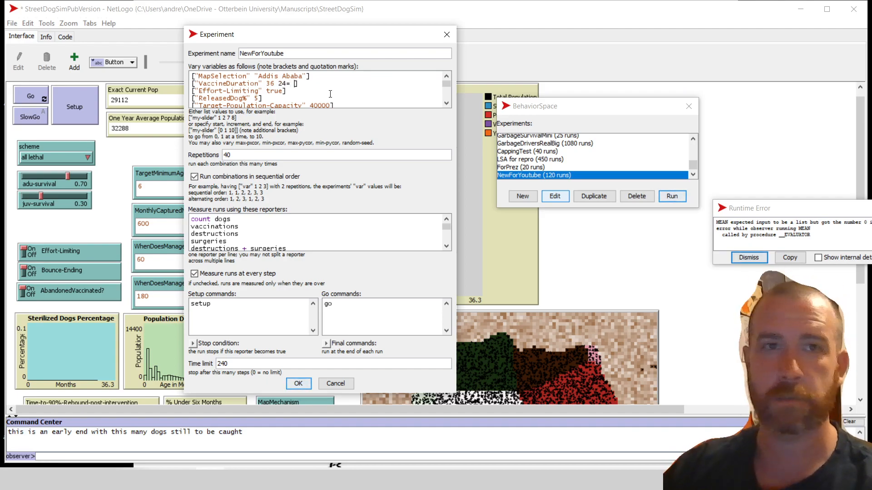
key(BackSpace)
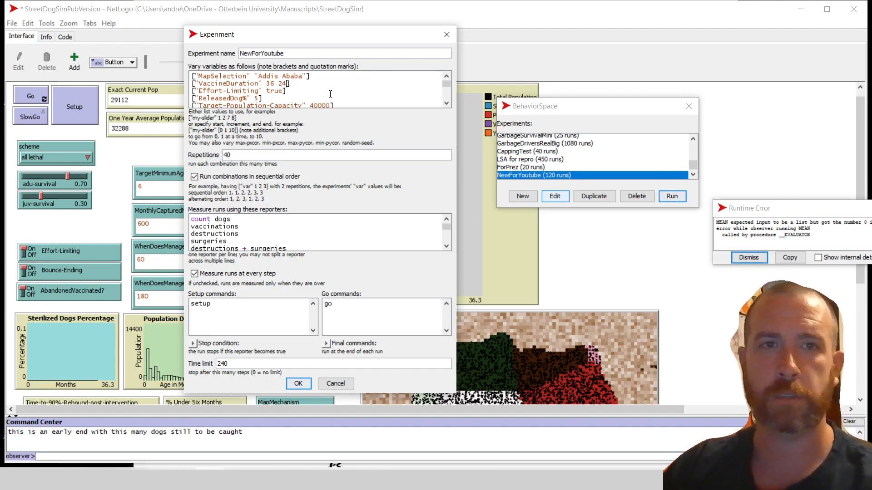
click(298, 383)
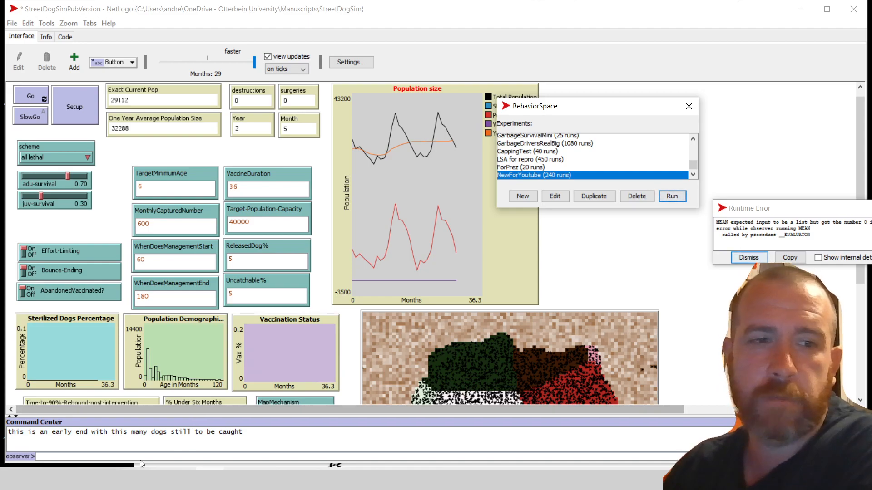
Switch to the NewForYoutube results table in Excel and delete rows 1 to 6 above the column headers
click(97, 469)
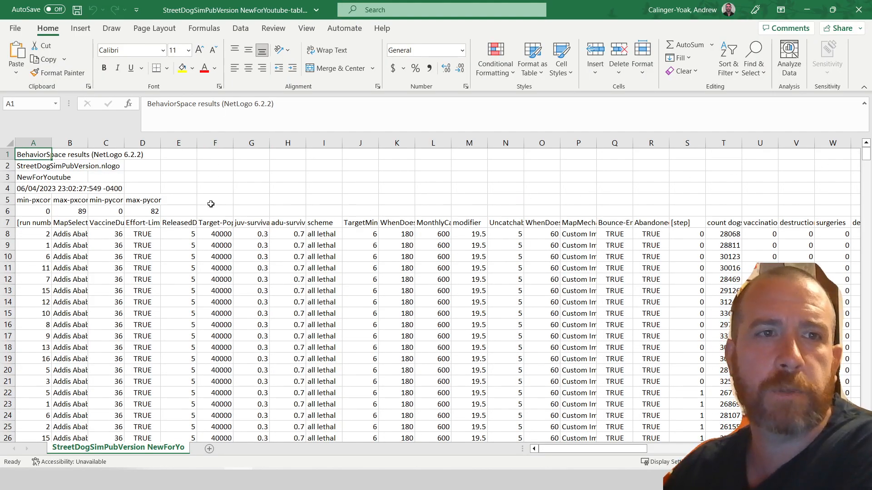
scroll(380, 282, down, 9)
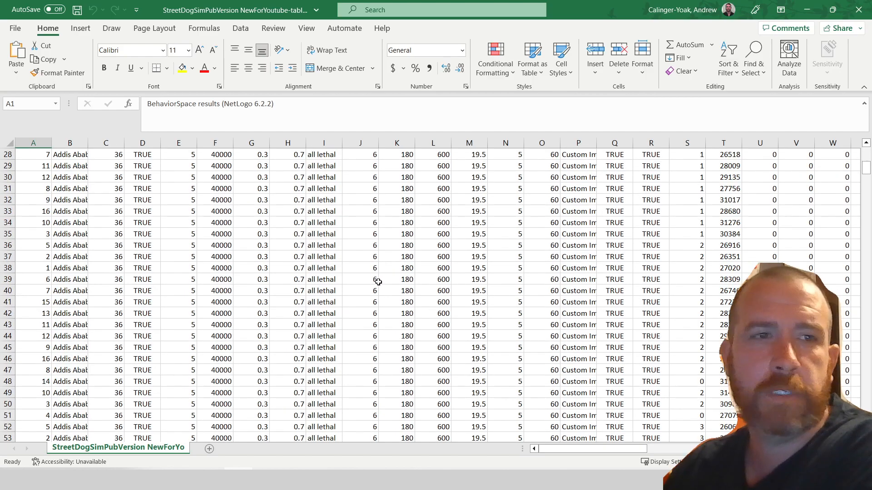
scroll(380, 282, up, 9)
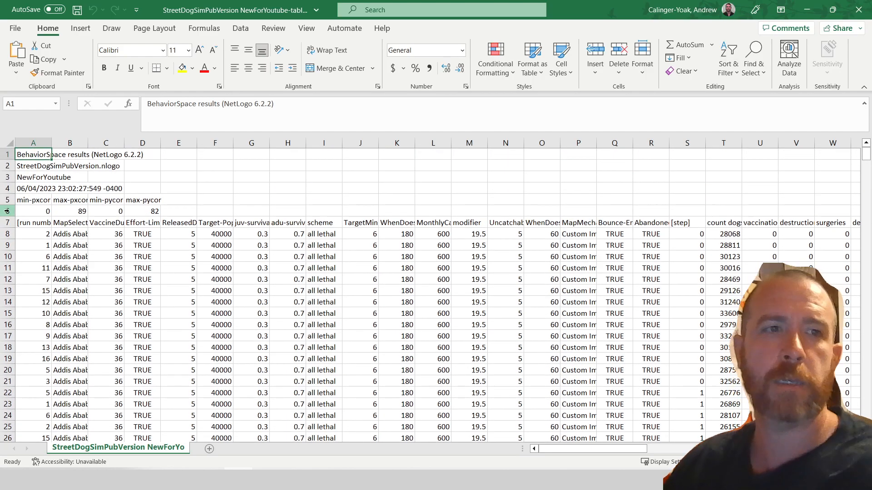
drag(7, 211, 7, 154)
right_click(7, 154)
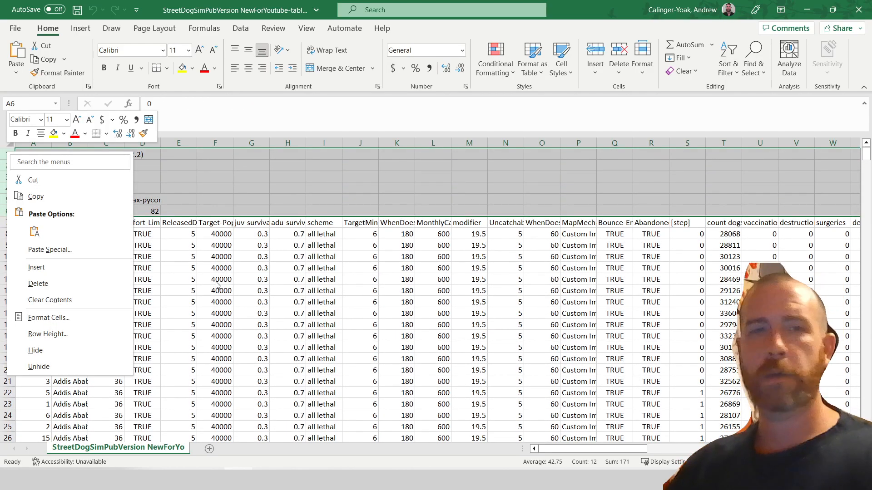
key(Escape)
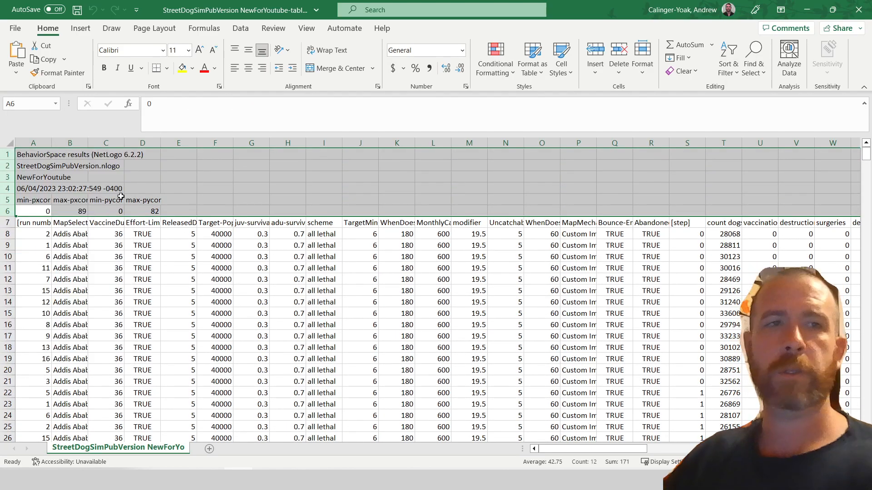
right_click(5, 177)
click(39, 314)
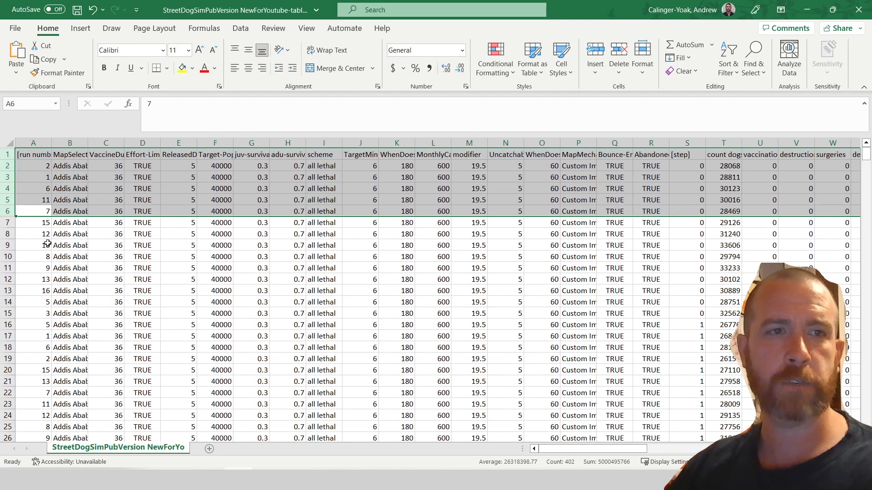
Examine the header row's experiment variables from MapSelection across to the [step] column
click(76, 145)
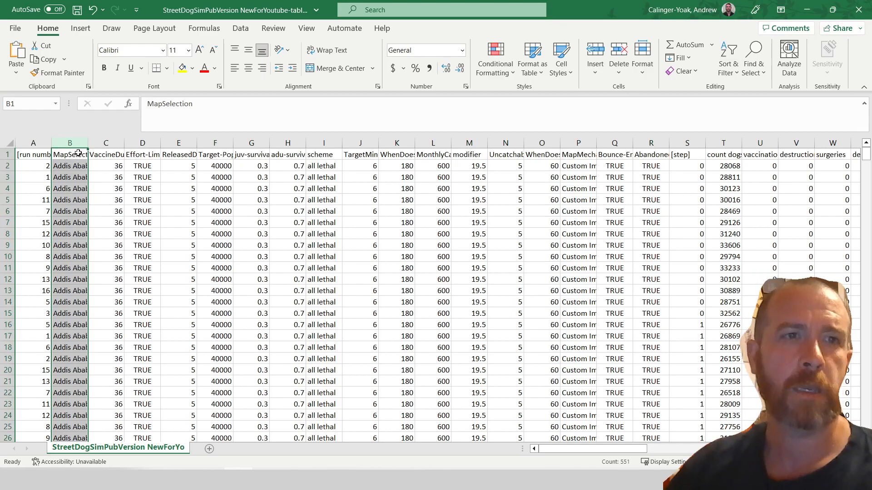
key(Right)
key(Right)
key(Right)
key(Right)
key(Right)
key(Right)
key(Right)
key(Right)
key(Right)
key(Right)
key(Right)
key(Right)
key(Right)
key(Right)
key(Right)
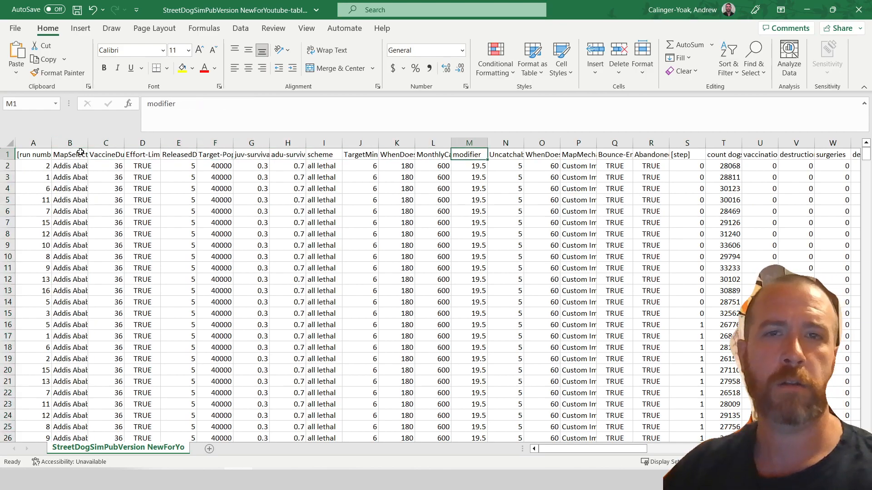
key(Right)
key(Right)
key(Right)
key(Left)
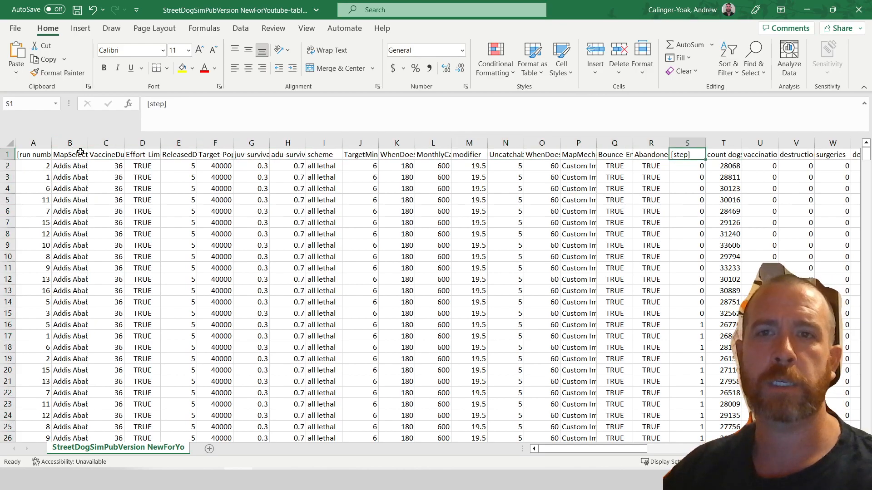
Examine the first five output measure headers after [step], starting from count dogs
key(Right)
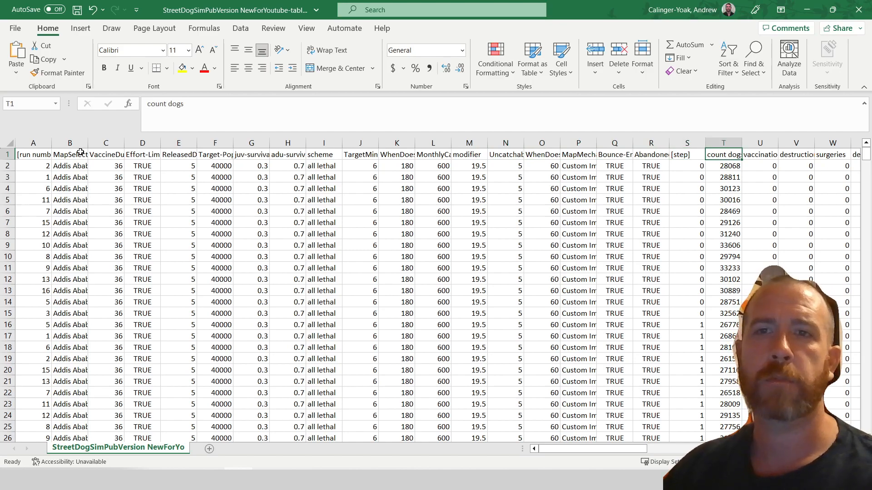
key(Down)
key(Up)
key(shift+Right)
key(shift+Right)
key(shift+Right)
key(shift+Right)
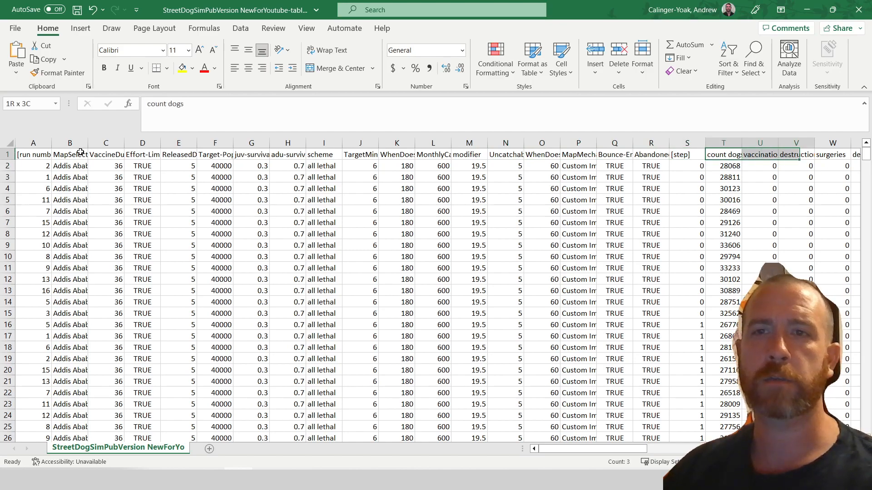
key(ctrl+q)
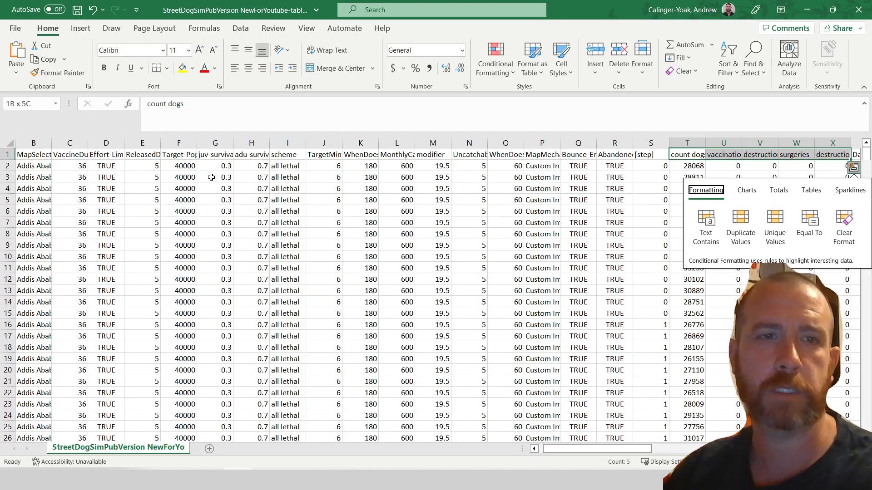
click(281, 199)
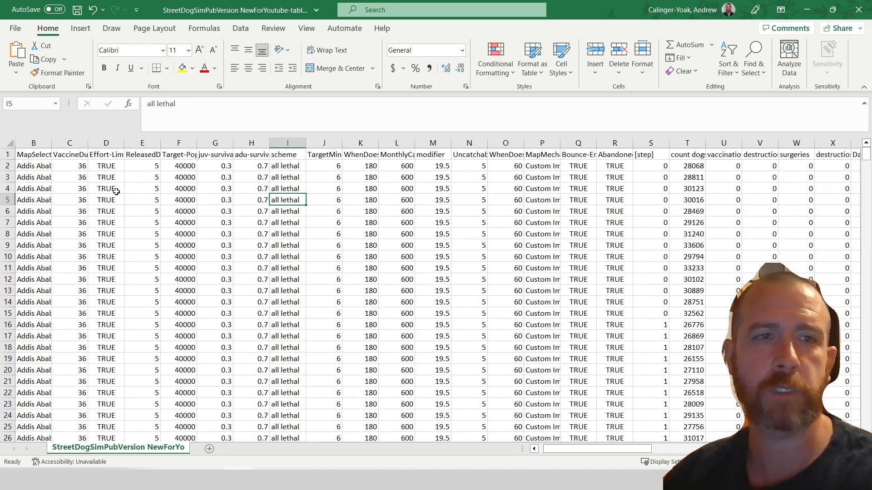
Return to the start of the table and examine the [run number] column
key(Left)
key(Left)
key(Left)
key(Left)
key(Left)
key(Left)
key(Left)
key(Left)
key(Up)
key(Up)
key(Up)
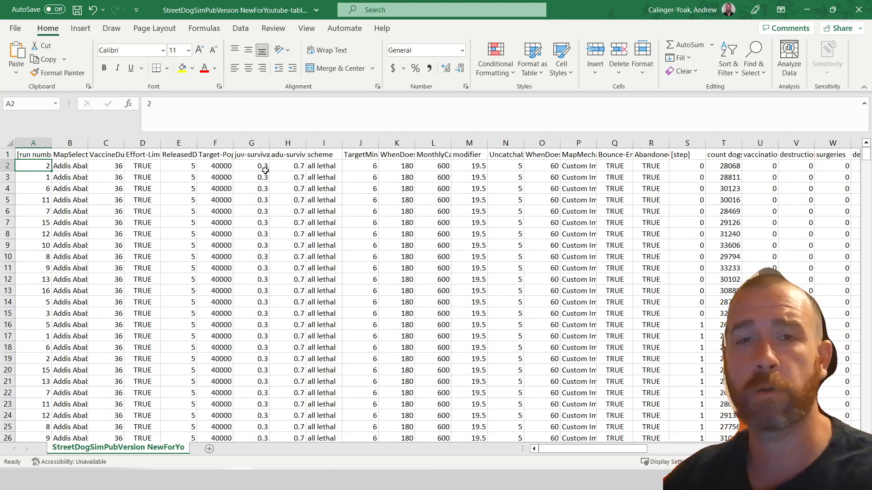
click(33, 143)
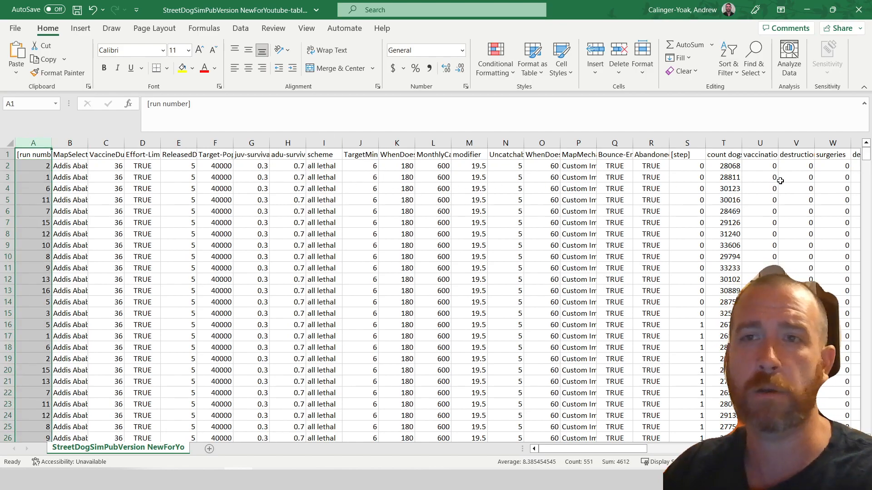
Examine the header row's output measures from count dogs across to is-this-the-end
click(779, 180)
click(734, 155)
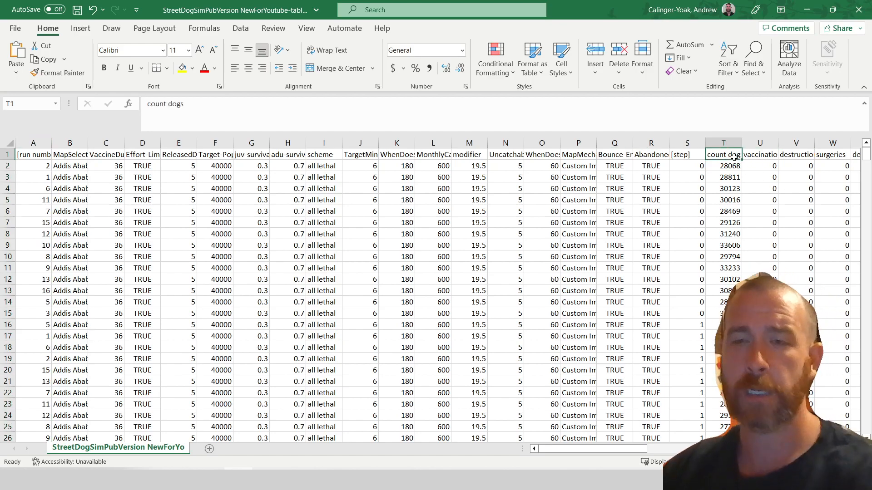
key(Right)
key(Right)
key(Right)
key(Right)
key(Right)
key(Right)
key(Right)
key(Right)
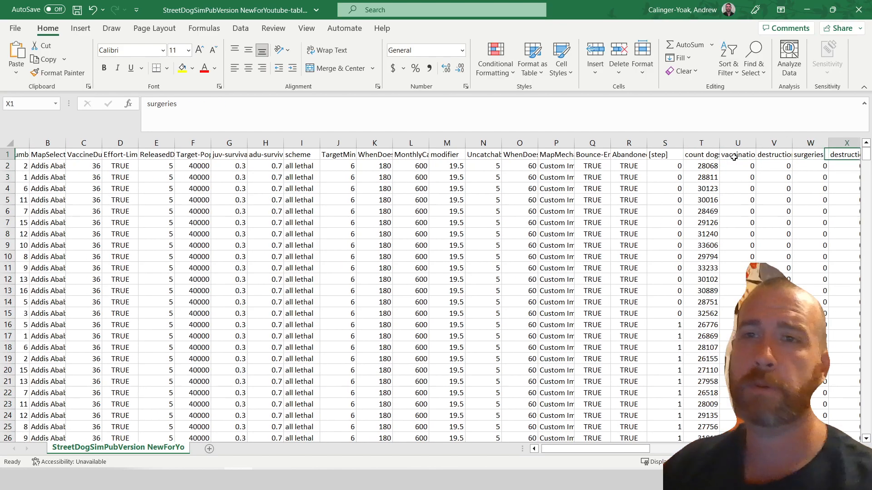
key(Right)
key(Right)
key(Right)
key(Right)
key(Right)
key(Right)
key(Right)
key(Right)
key(Right)
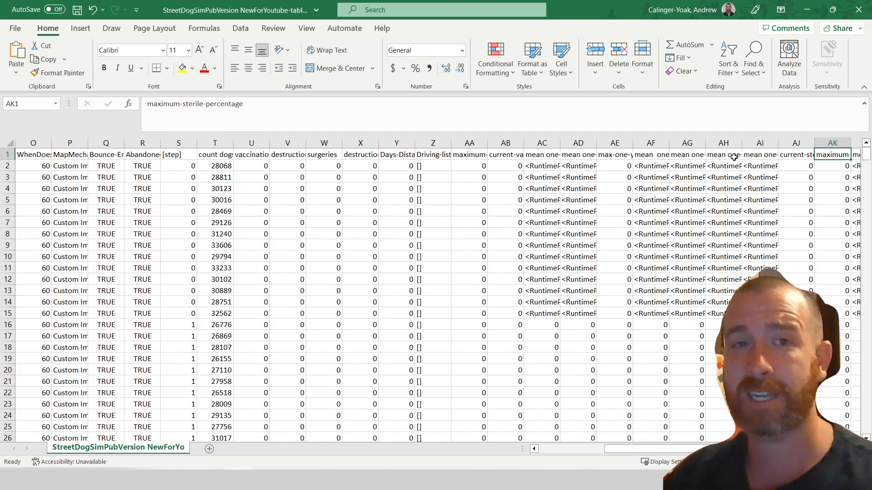
key(Right)
key(Right)
key(Right)
key(Right)
key(Right)
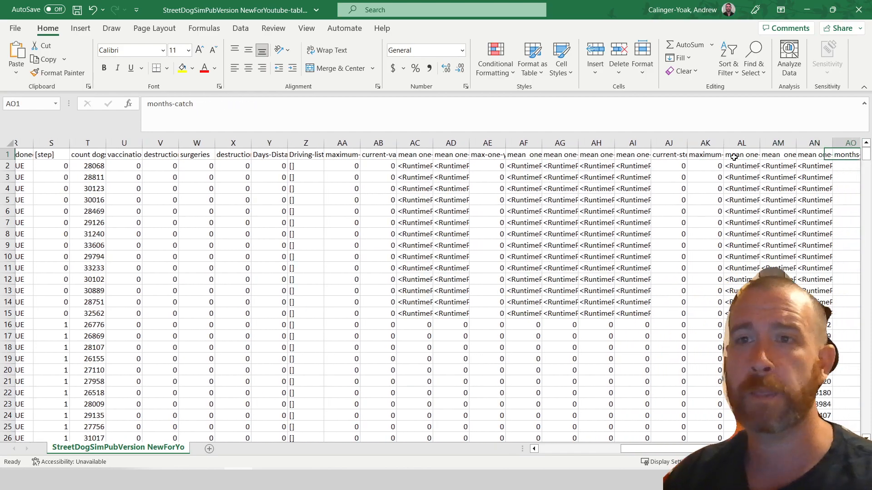
key(Right)
key(Right)
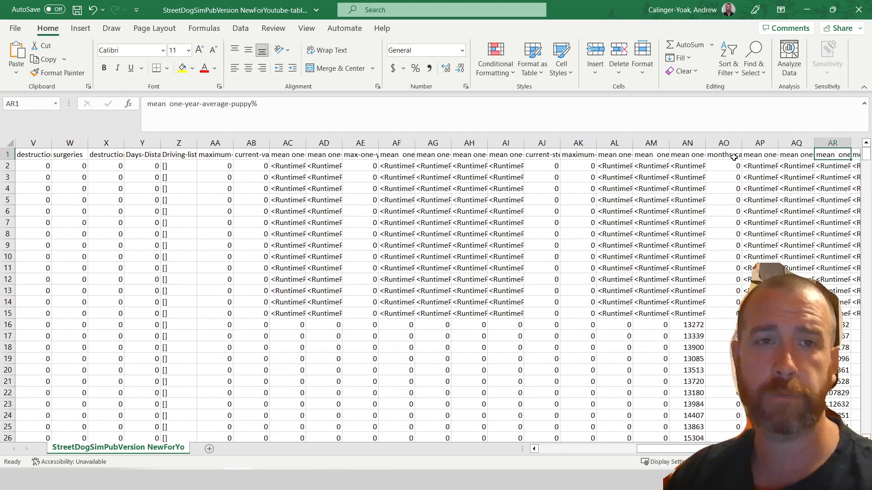
key(Right)
key(Right)
key(Right)
key(Right)
key(Right)
key(Right)
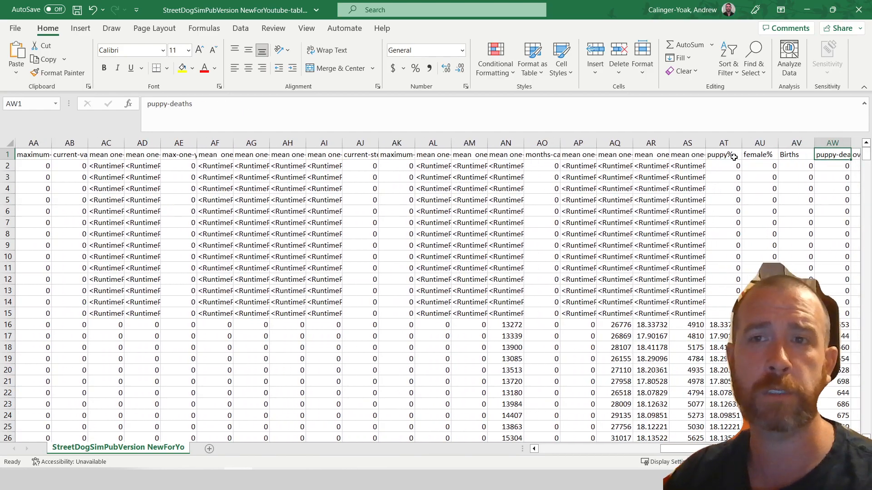
key(Right)
key(Right)
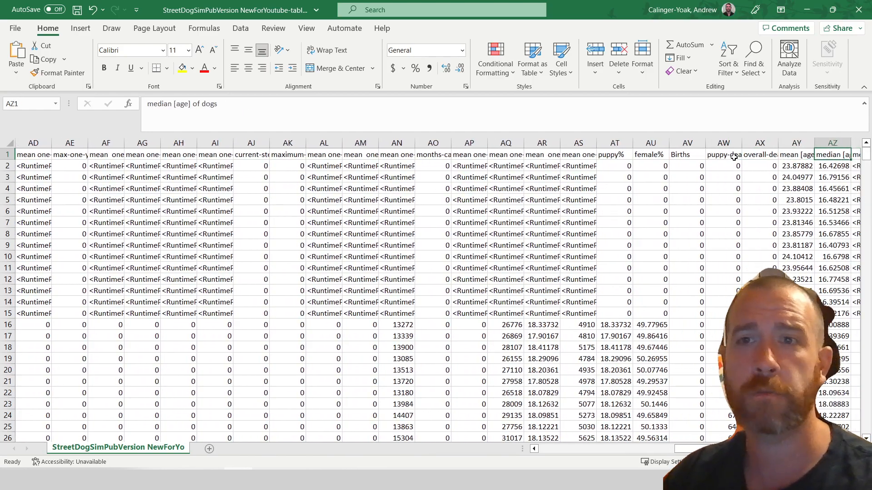
key(Right)
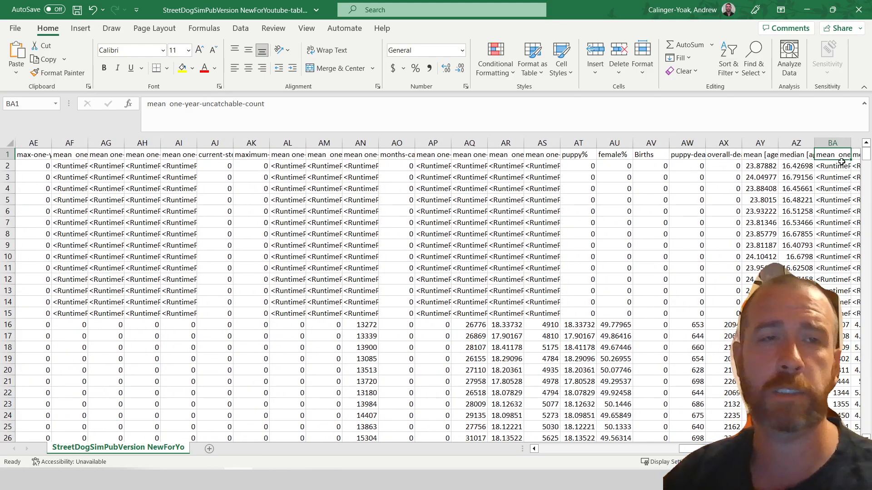
key(Right)
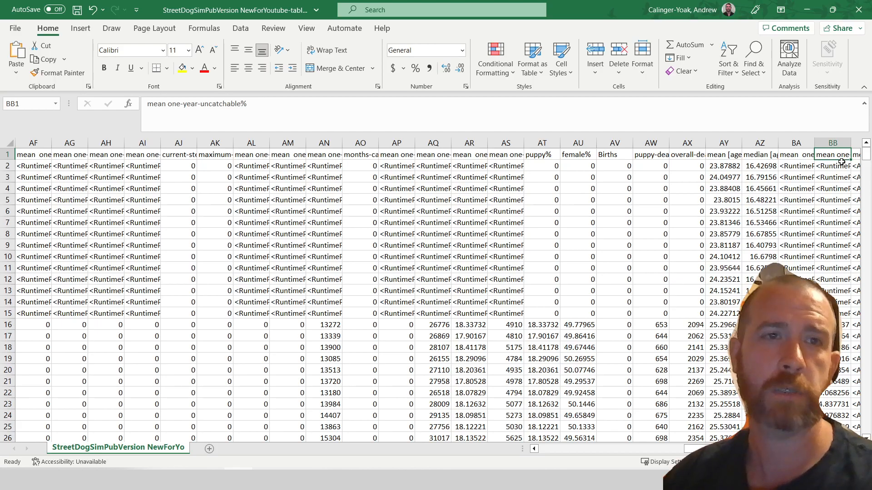
key(Right)
key(Right)
key(Right)
key(Right)
key(Right)
key(Right)
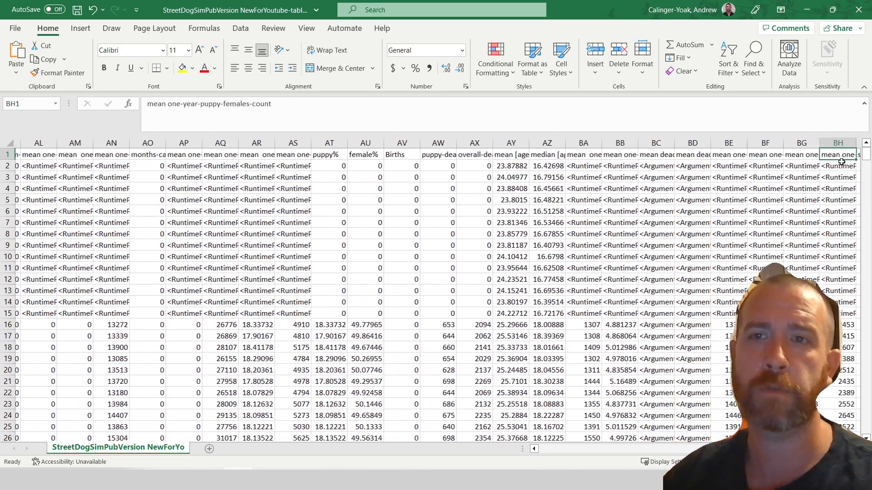
key(Right)
key(Right)
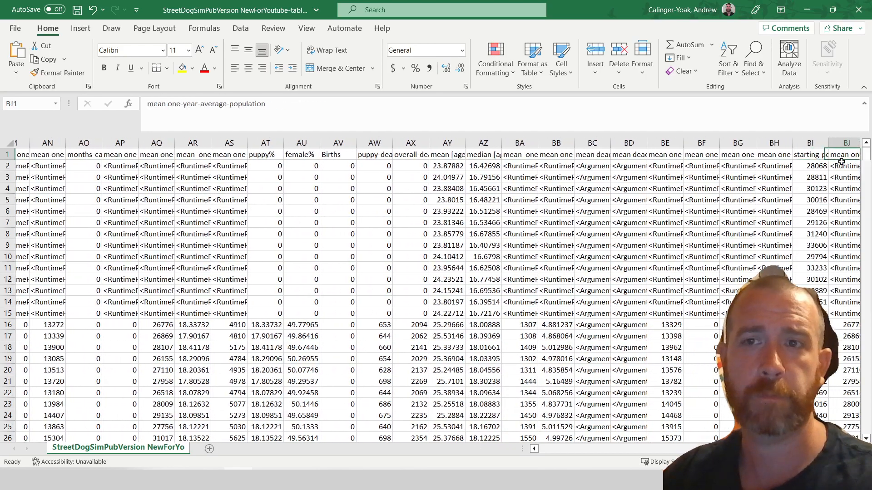
key(Right)
key(Right)
key(Right)
key(Right)
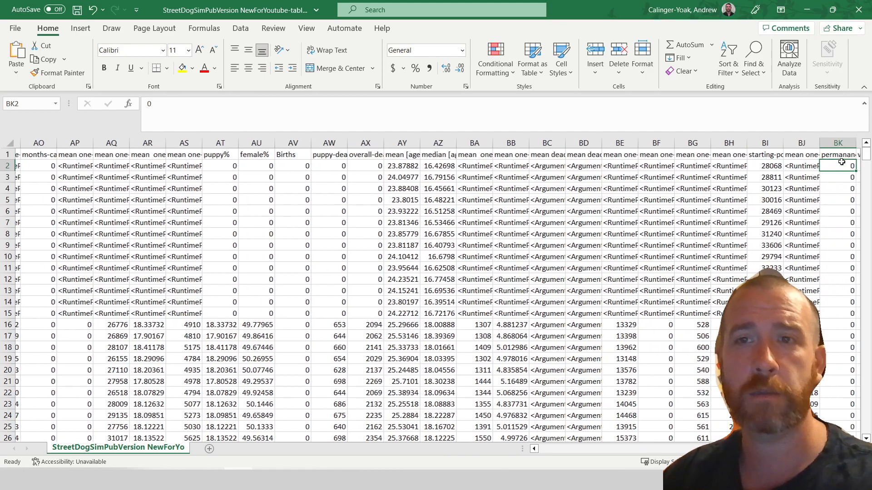
key(Right)
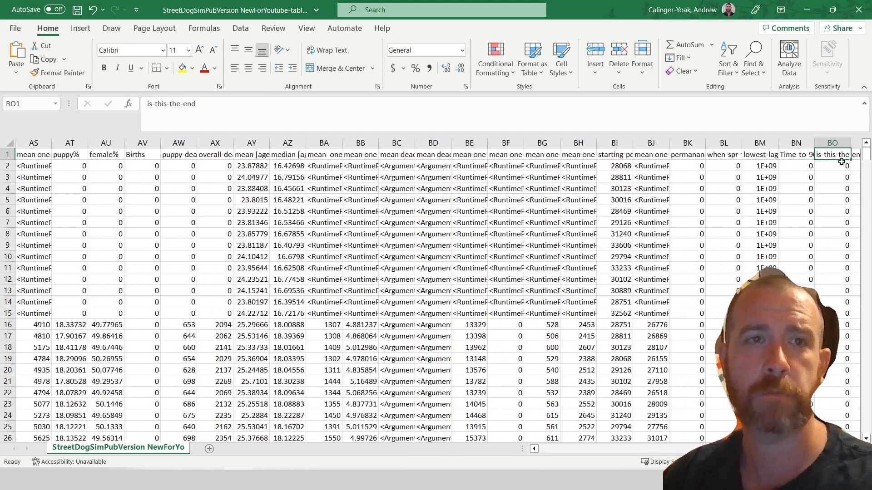
Close the results table in Excel and dismiss the MEAN runtime error in NetLogo
click(858, 10)
click(455, 258)
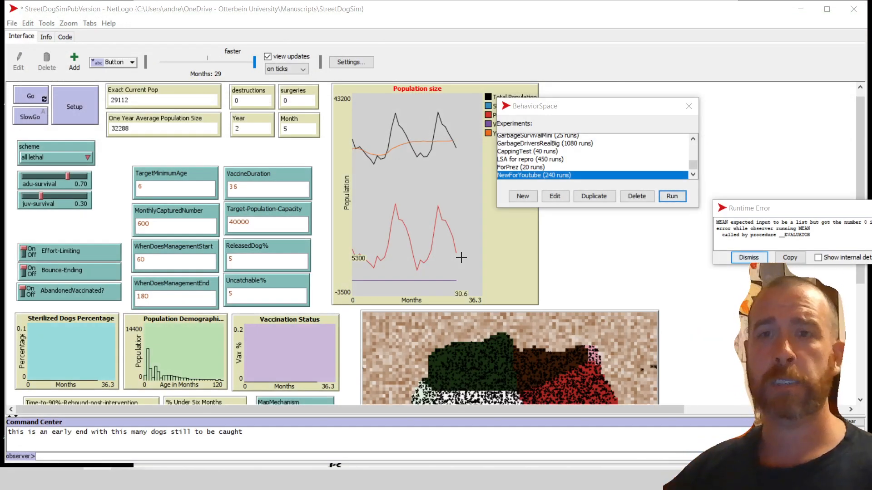
drag(817, 208, 659, 208)
click(719, 206)
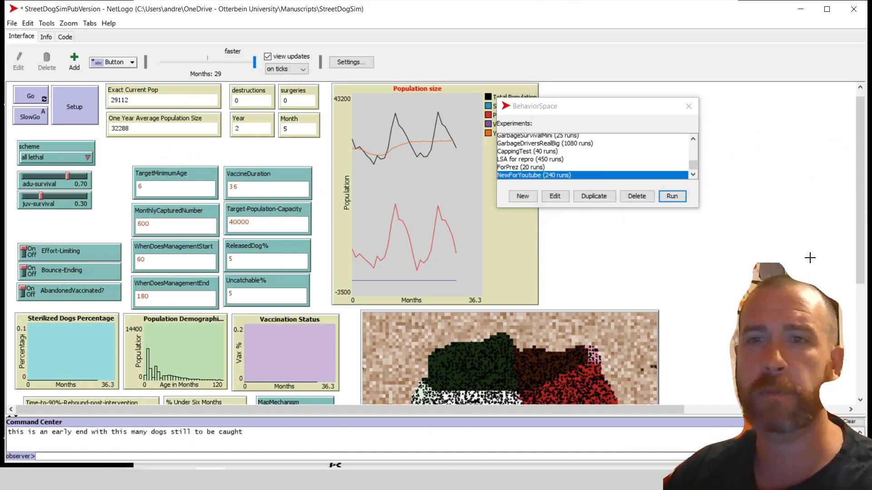
Maximize the StreetDogSimPubVersion window and close the BehaviorSpace experiment list
click(827, 9)
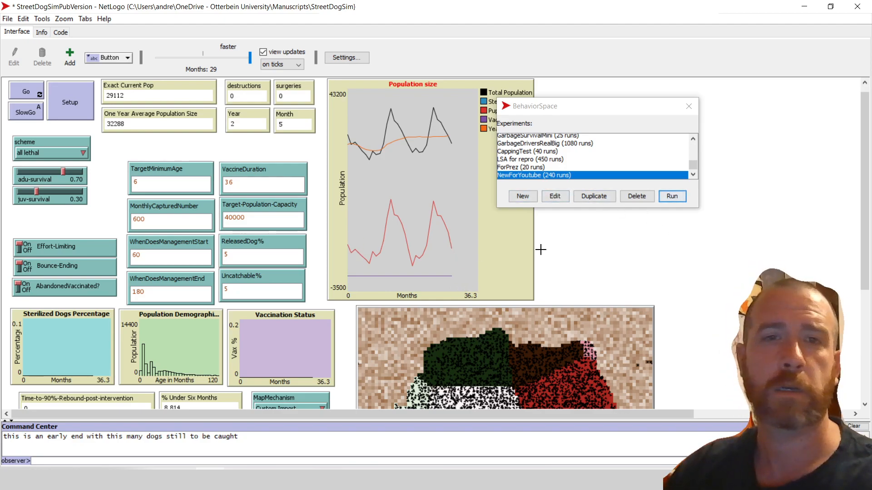
click(689, 106)
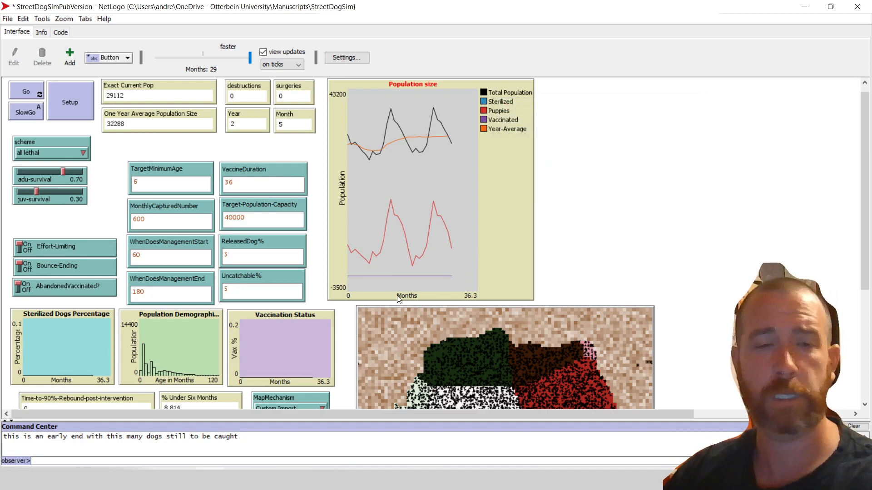
scroll(865, 144, up, 1)
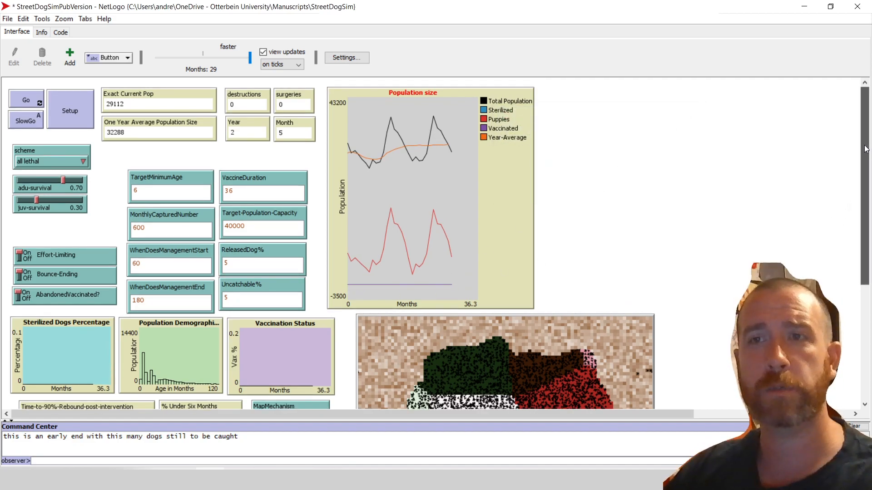